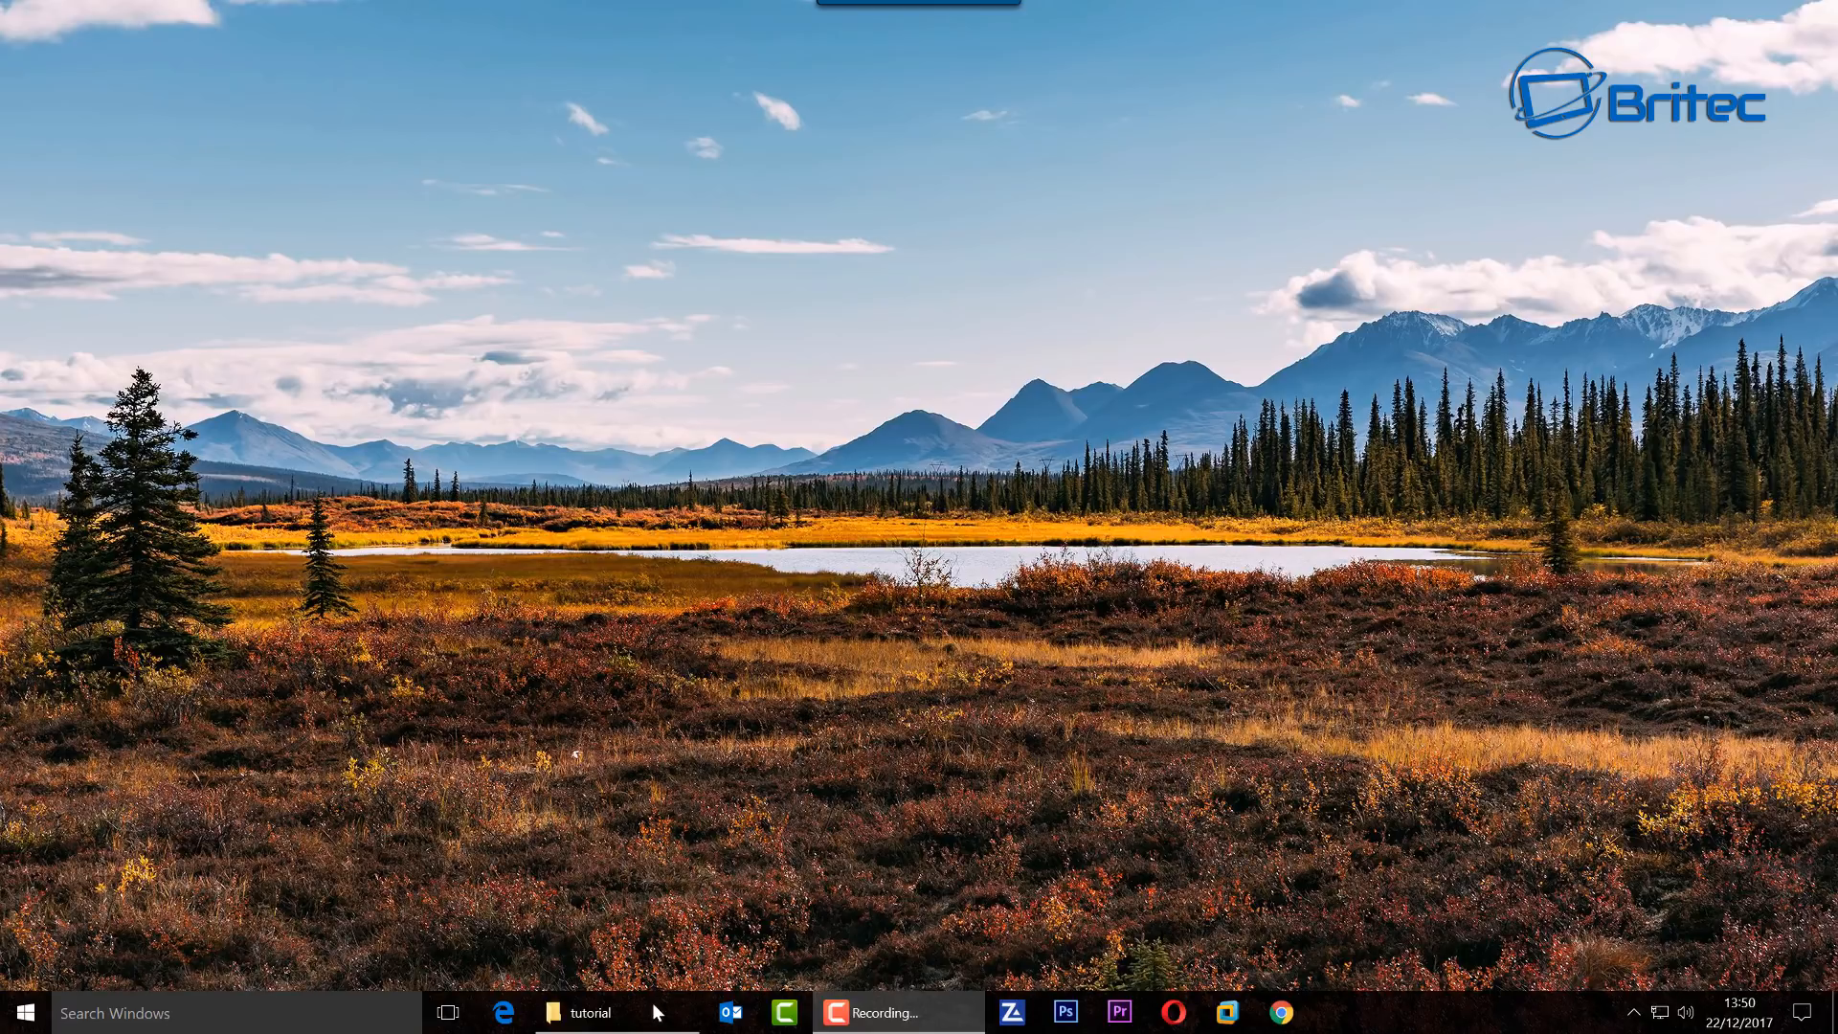
Review the tutorial folder's files: private.txt, passwords.docx, naked handstand.png and folderpassword.txt
click(590, 1013)
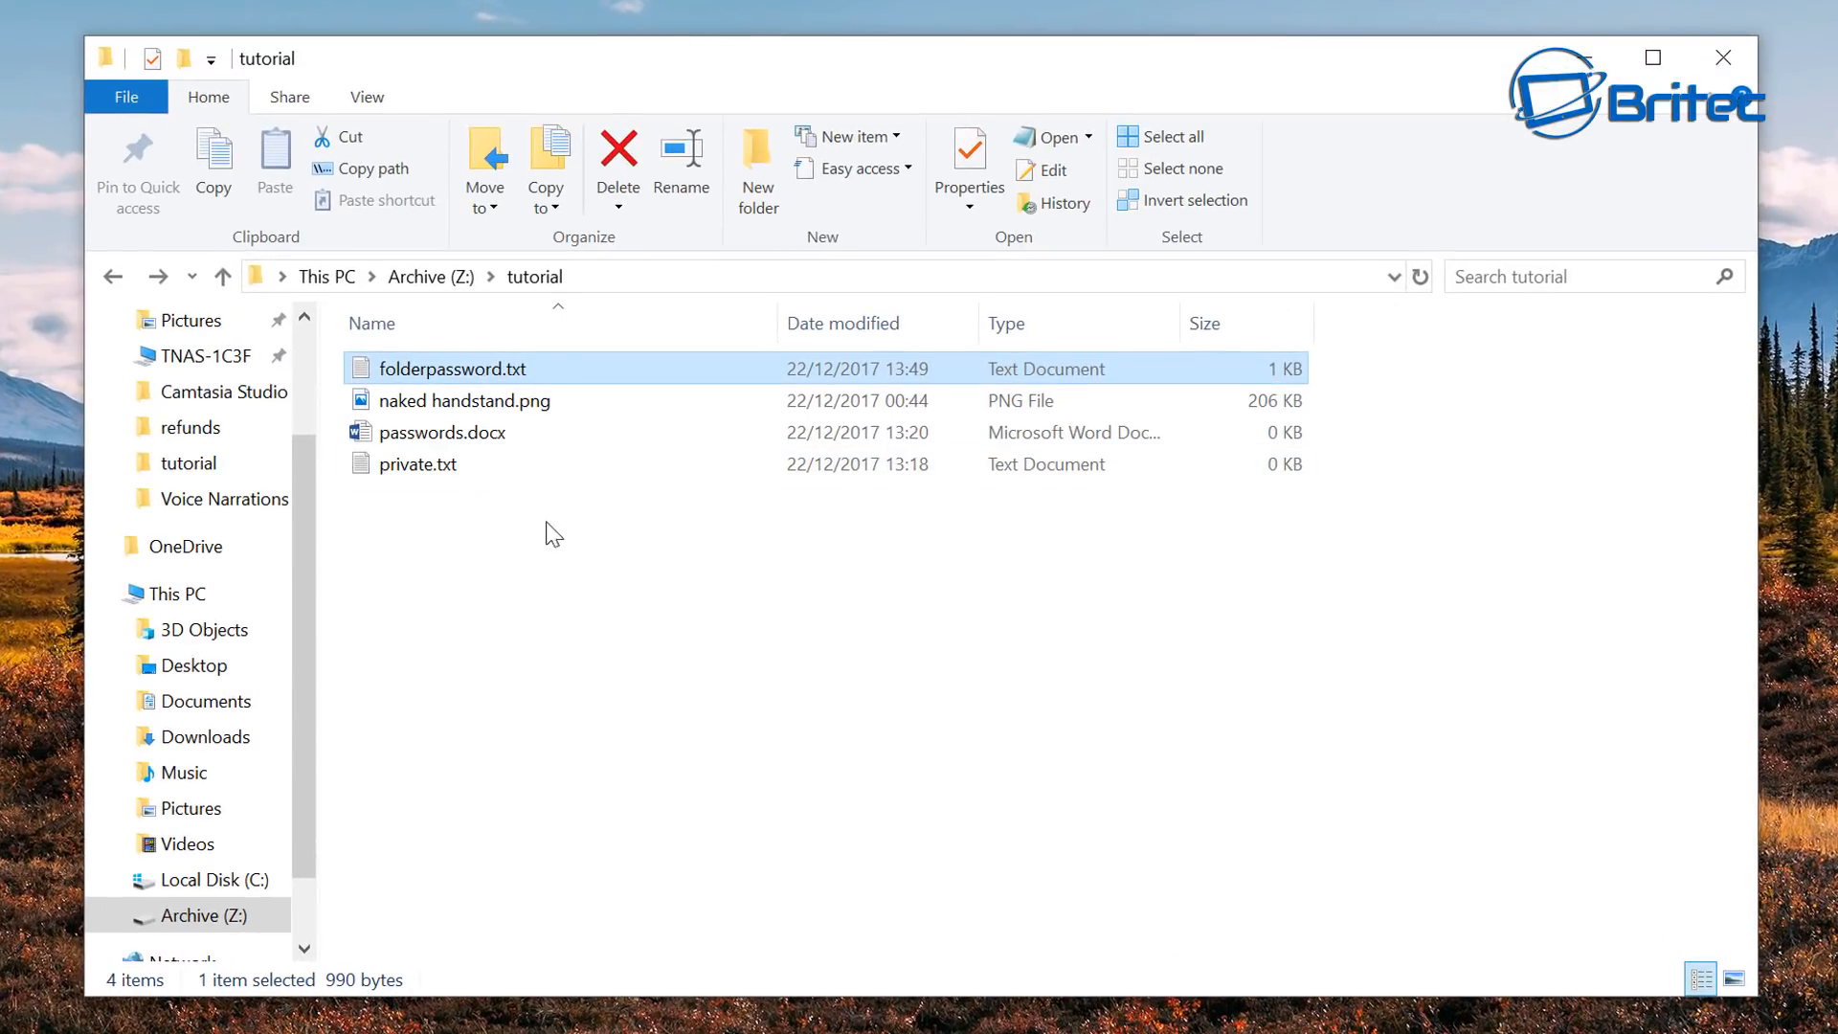
click(417, 464)
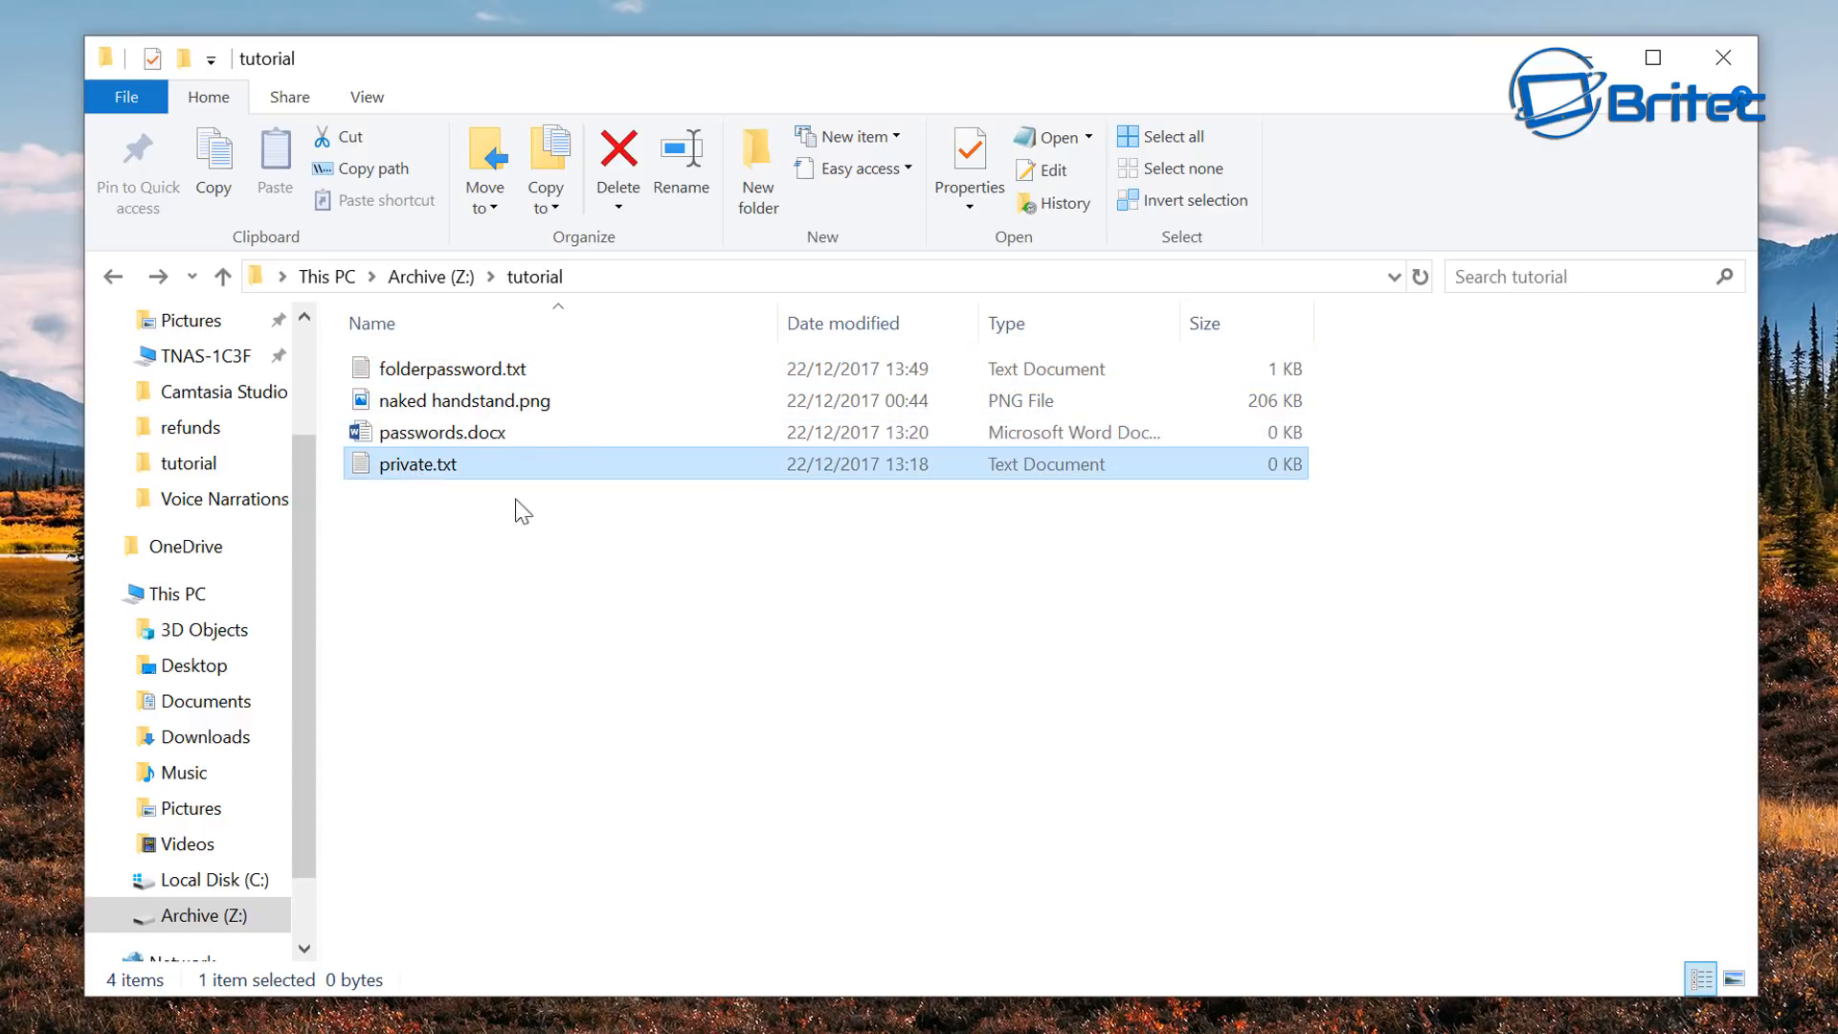
click(533, 441)
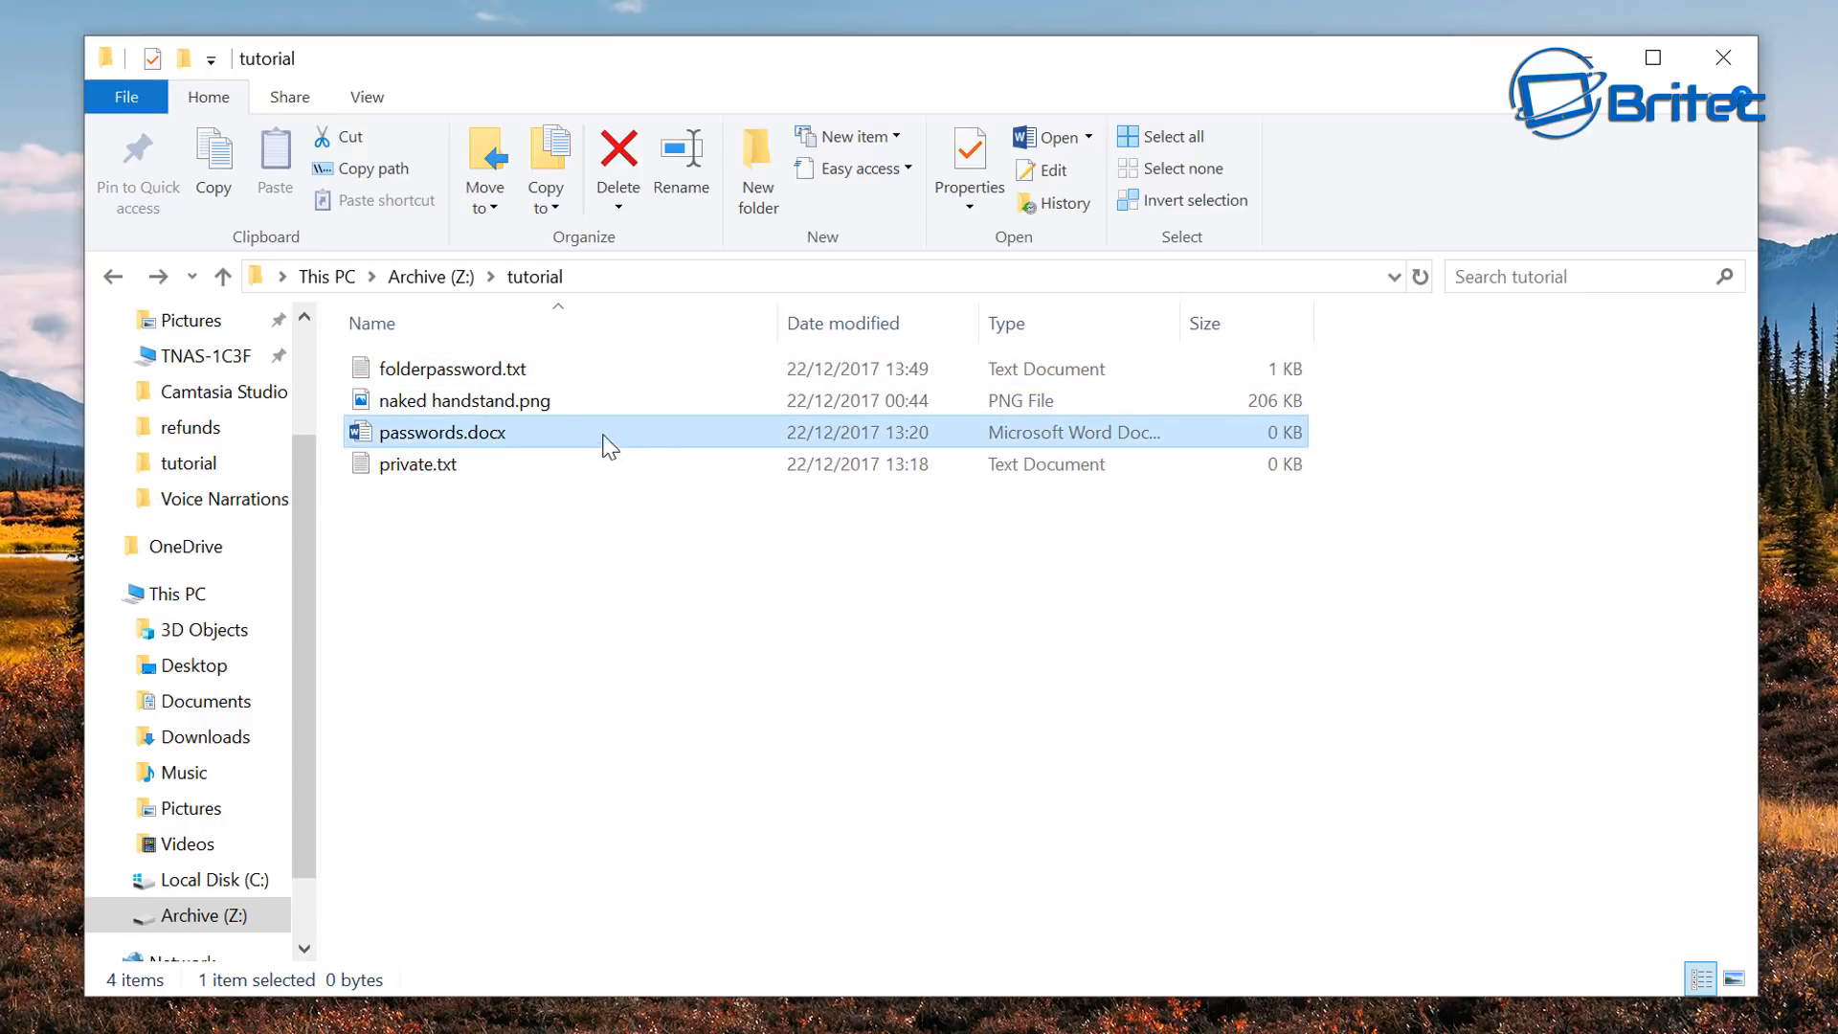
click(595, 402)
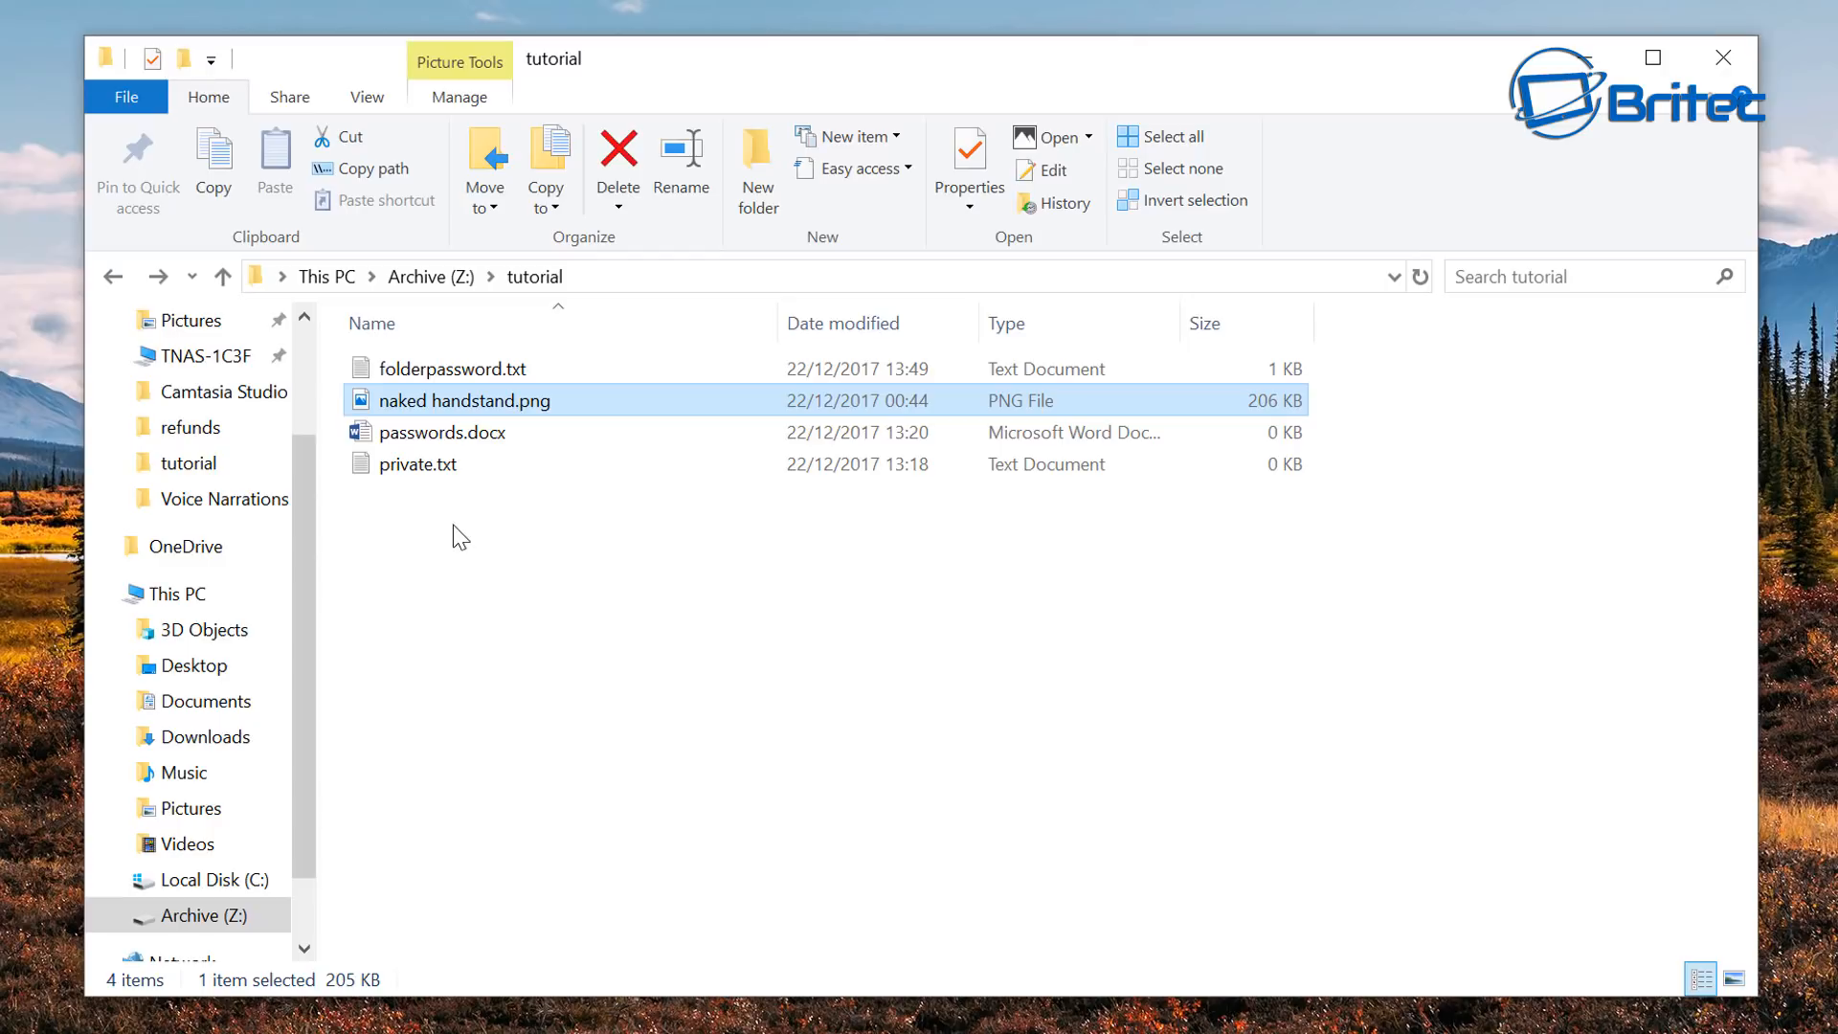
click(539, 367)
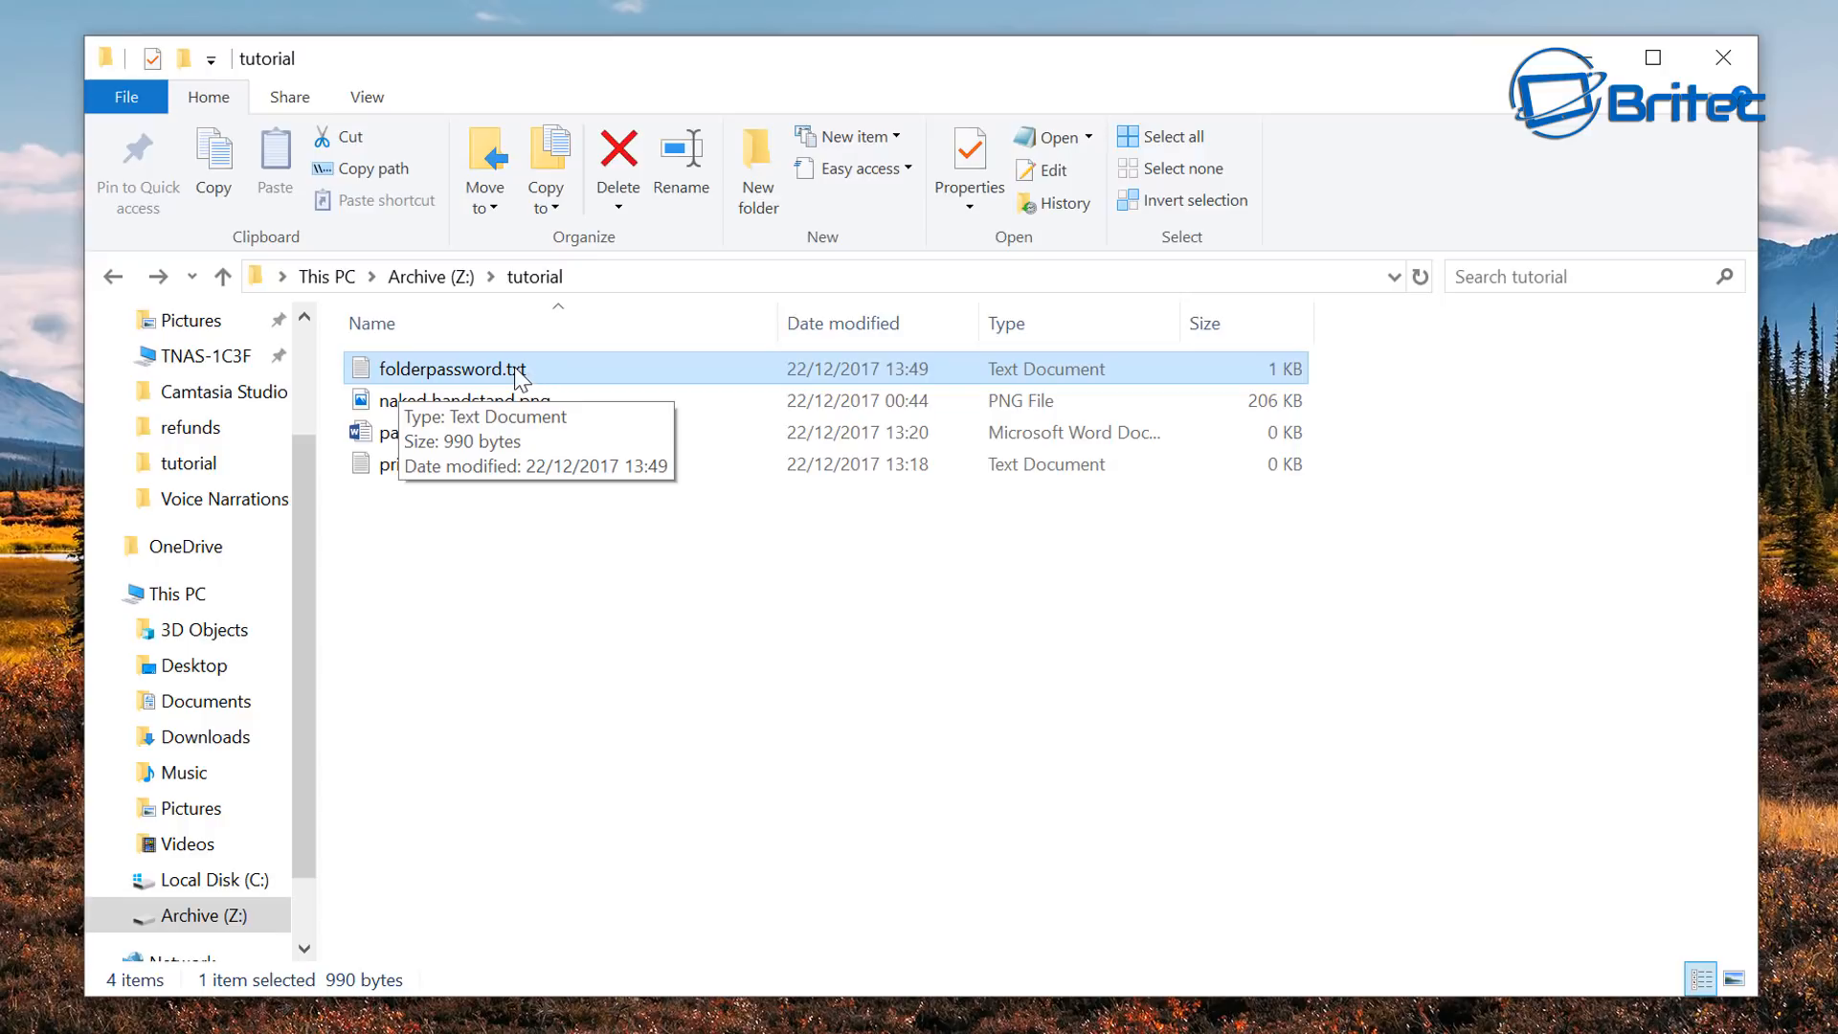
View folderpassword.txt in a maximized Notepad window to read its lock and unlock commands
double_click(523, 376)
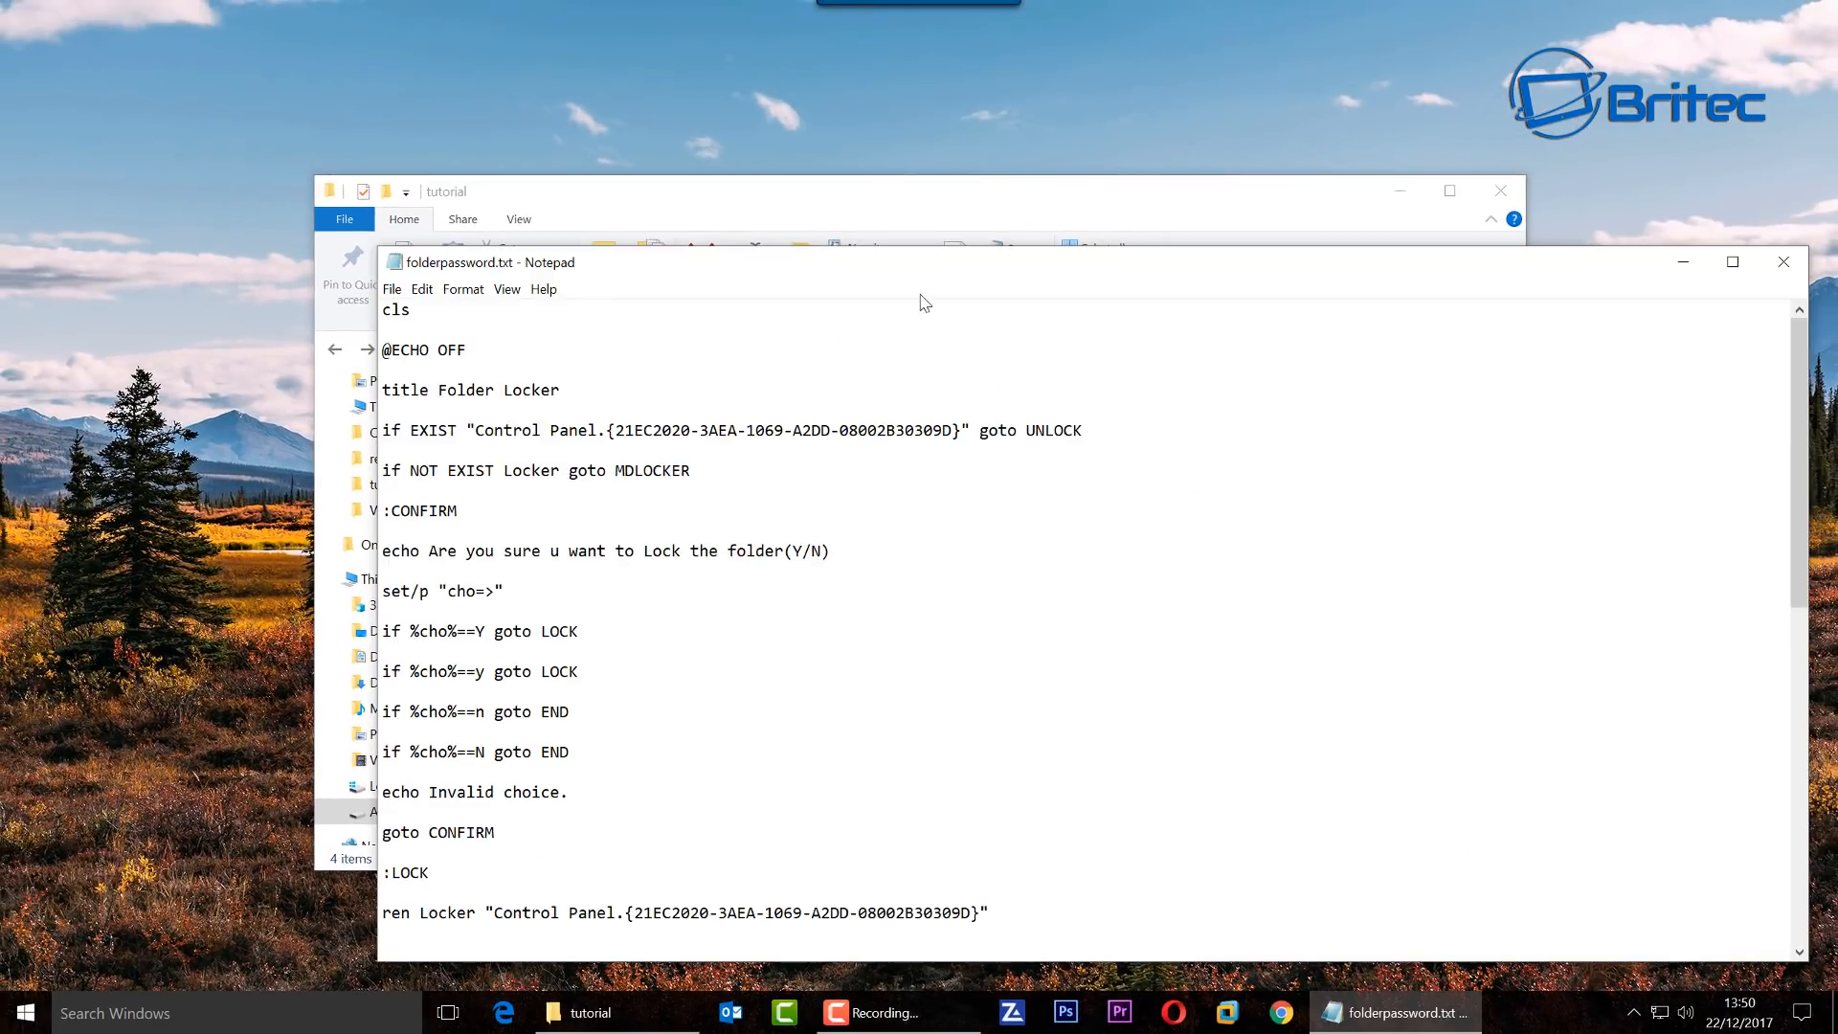
mouse_move(977, 264)
mouse_down()
mouse_move(815, 286)
mouse_move(853, 243)
mouse_up()
click(1606, 229)
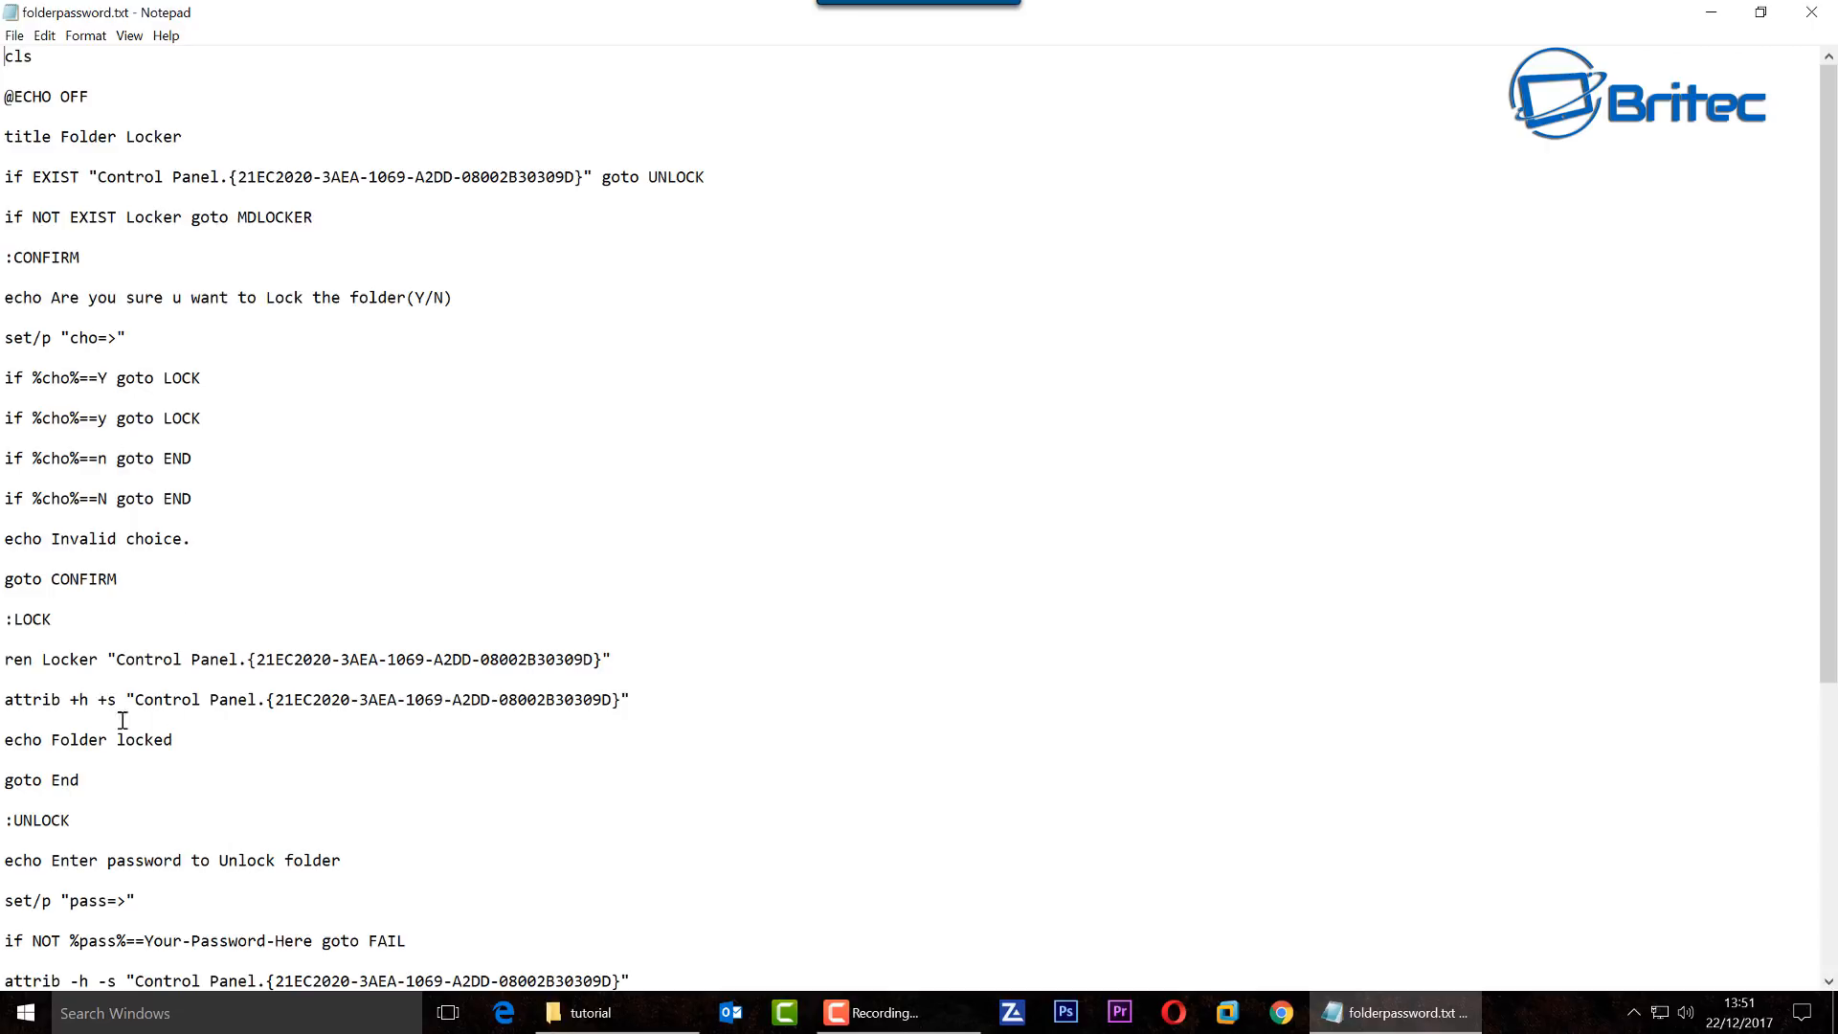
scroll(125, 733, down, 3)
scroll(124, 734, down, 3)
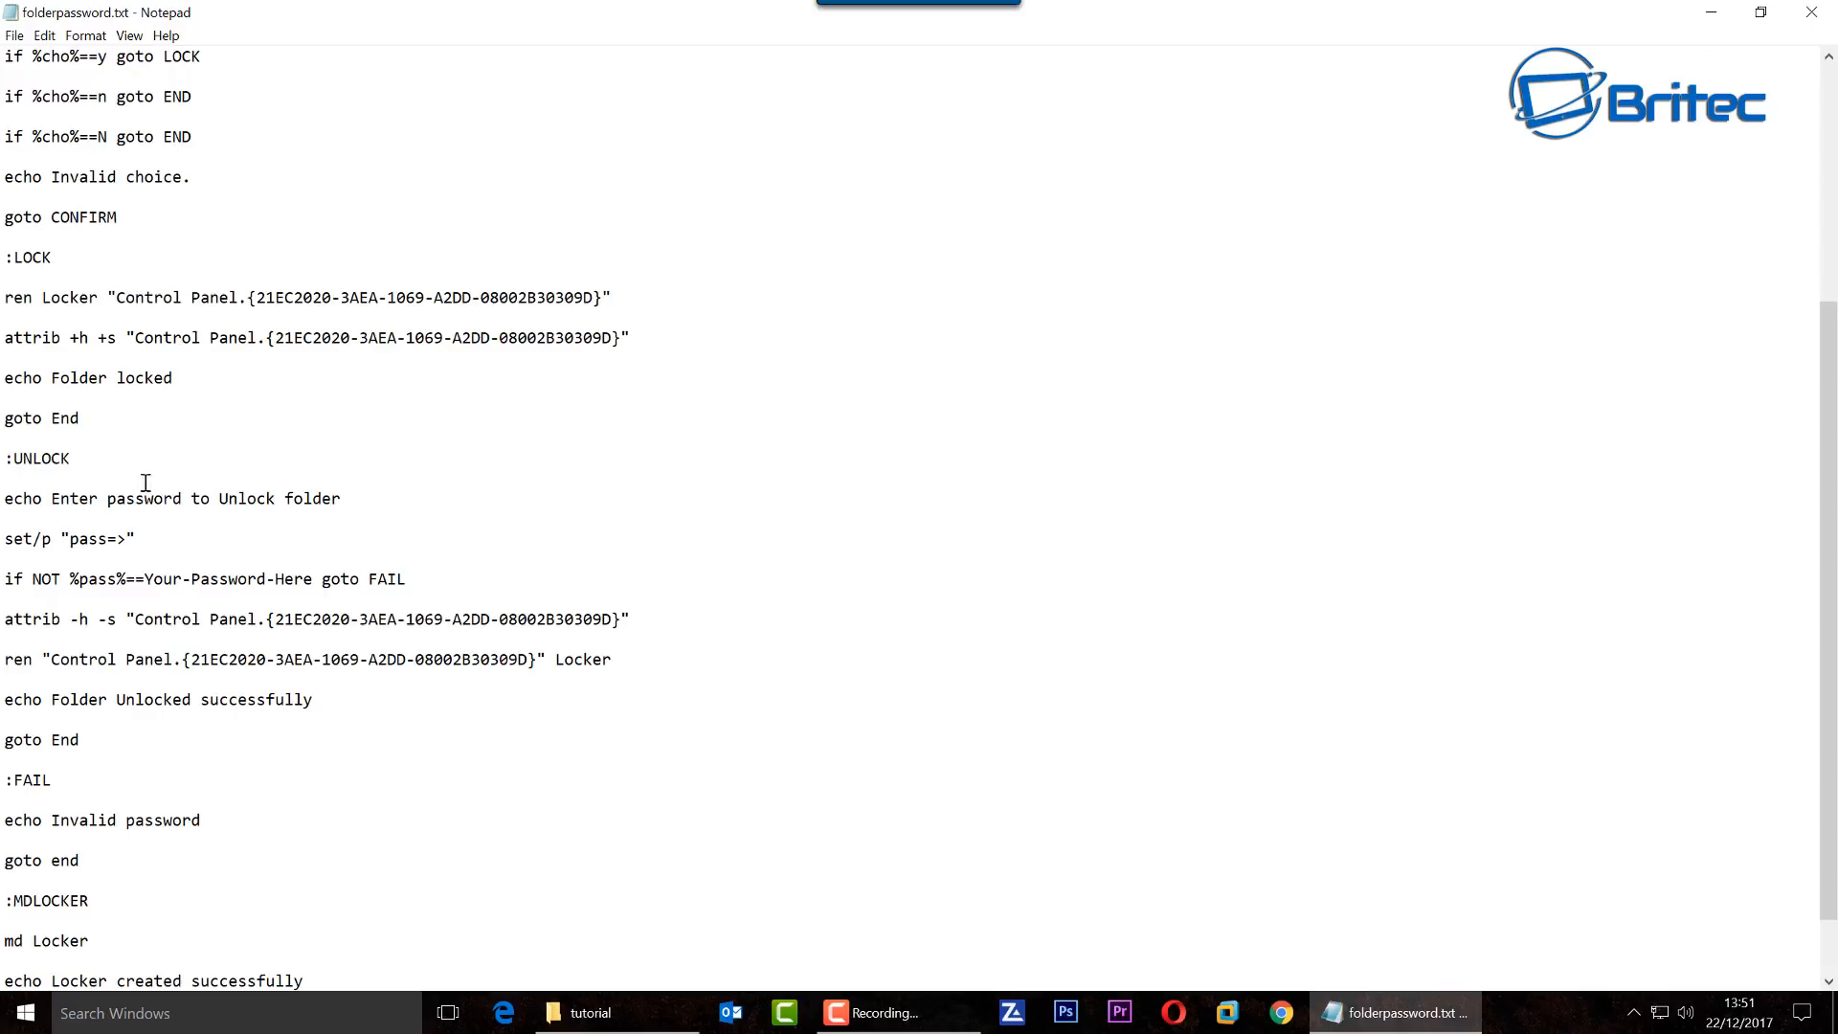
scroll(165, 469, up, 6)
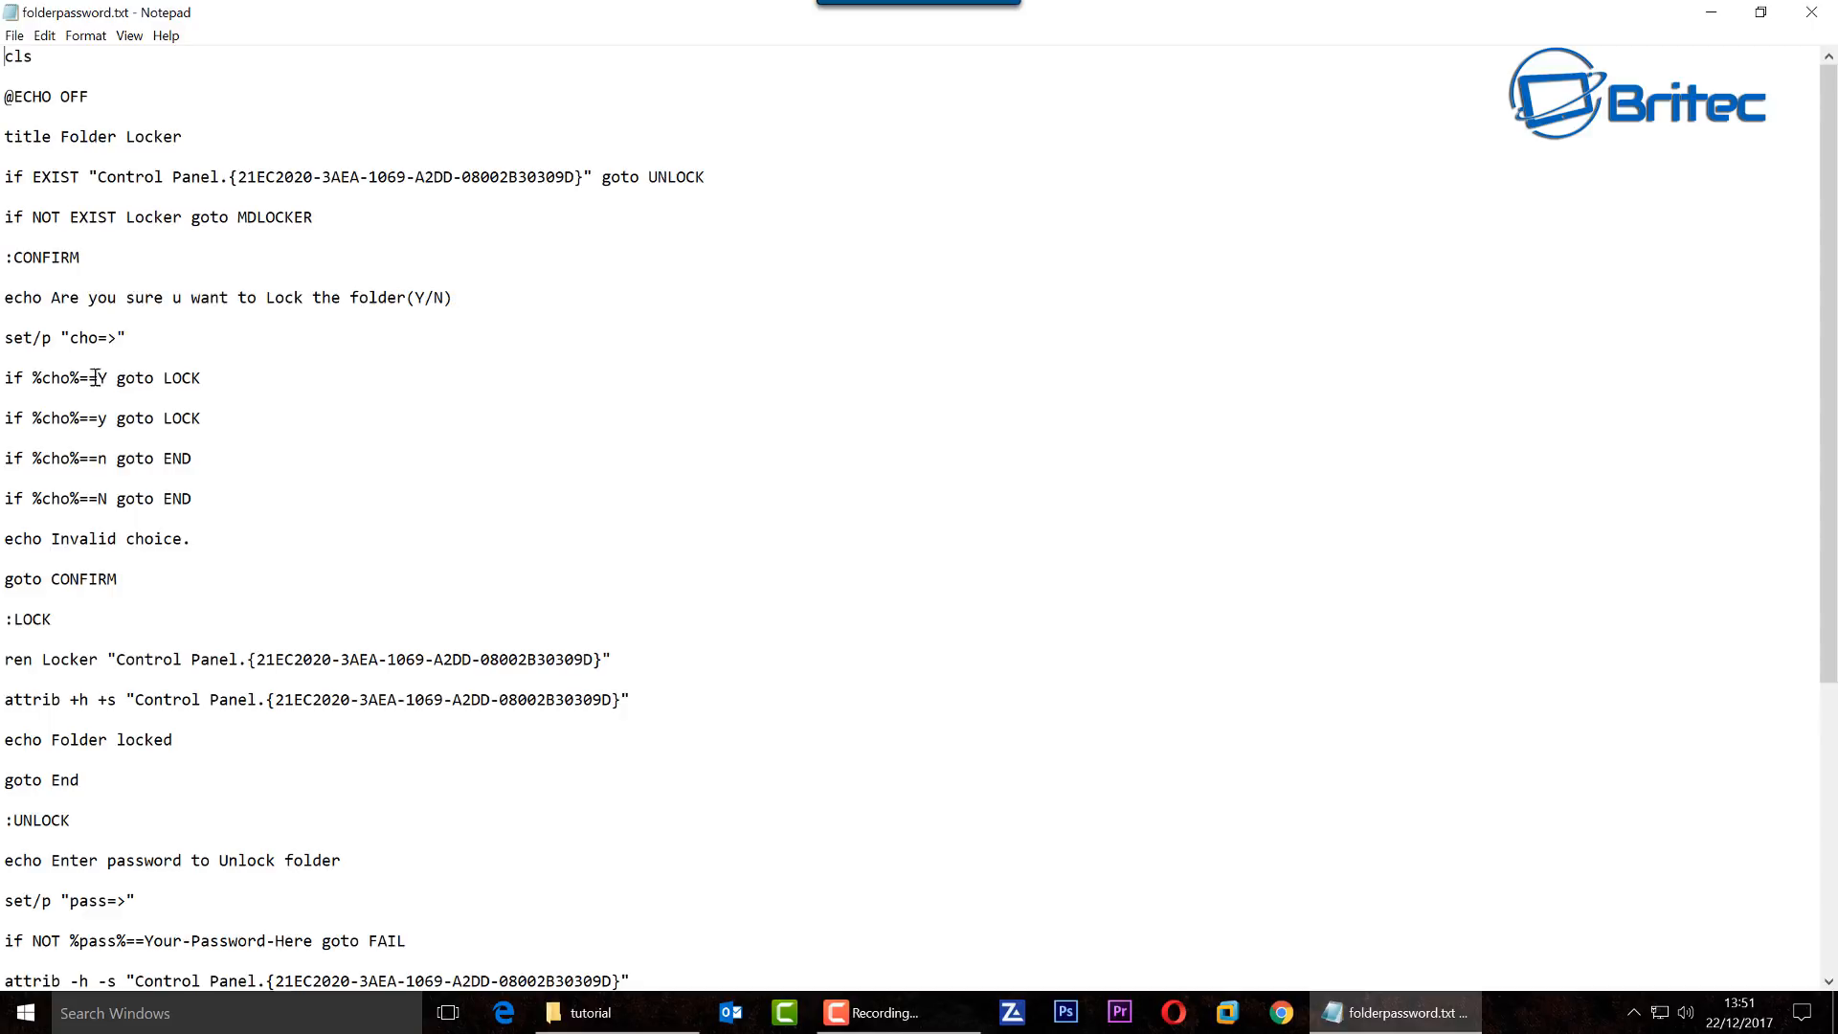
scroll(44, 595, down, 3)
scroll(44, 617, down, 3)
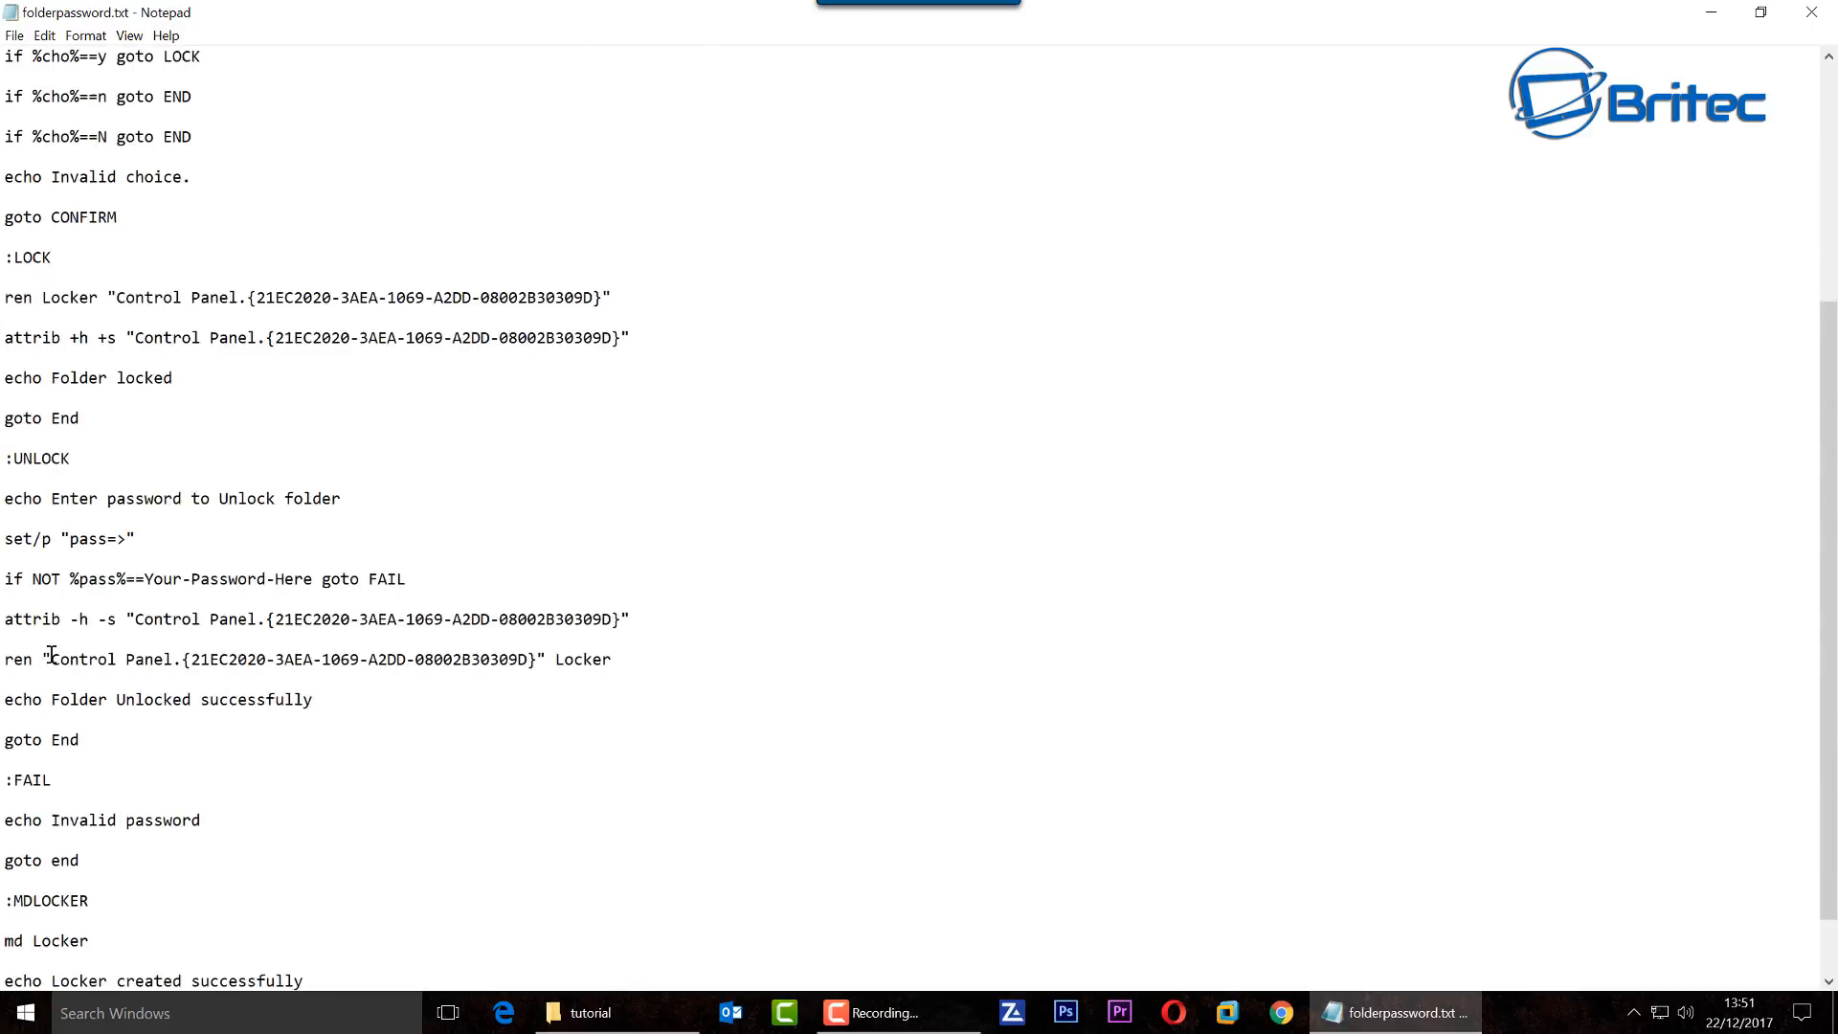
scroll(49, 656, down, 2)
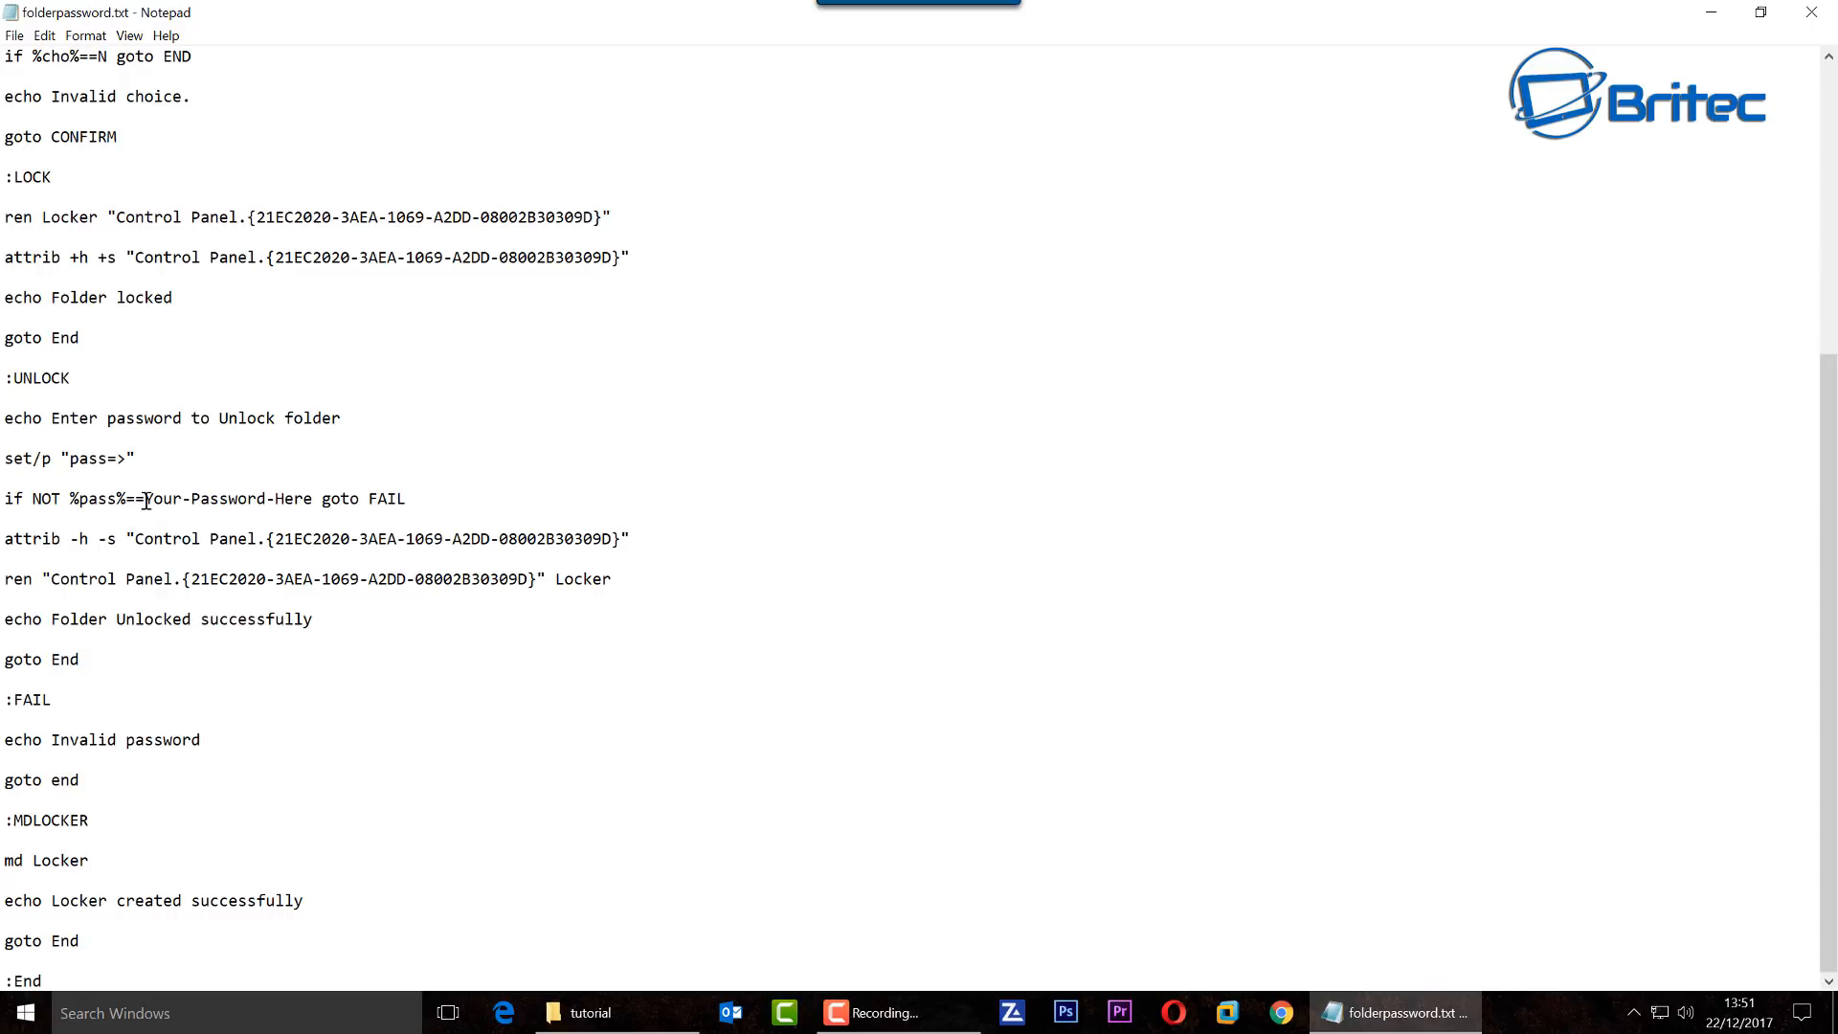
Replace the Your-Password-Here placeholder with test, noting the md Locker folder name
drag(145, 499, 292, 502)
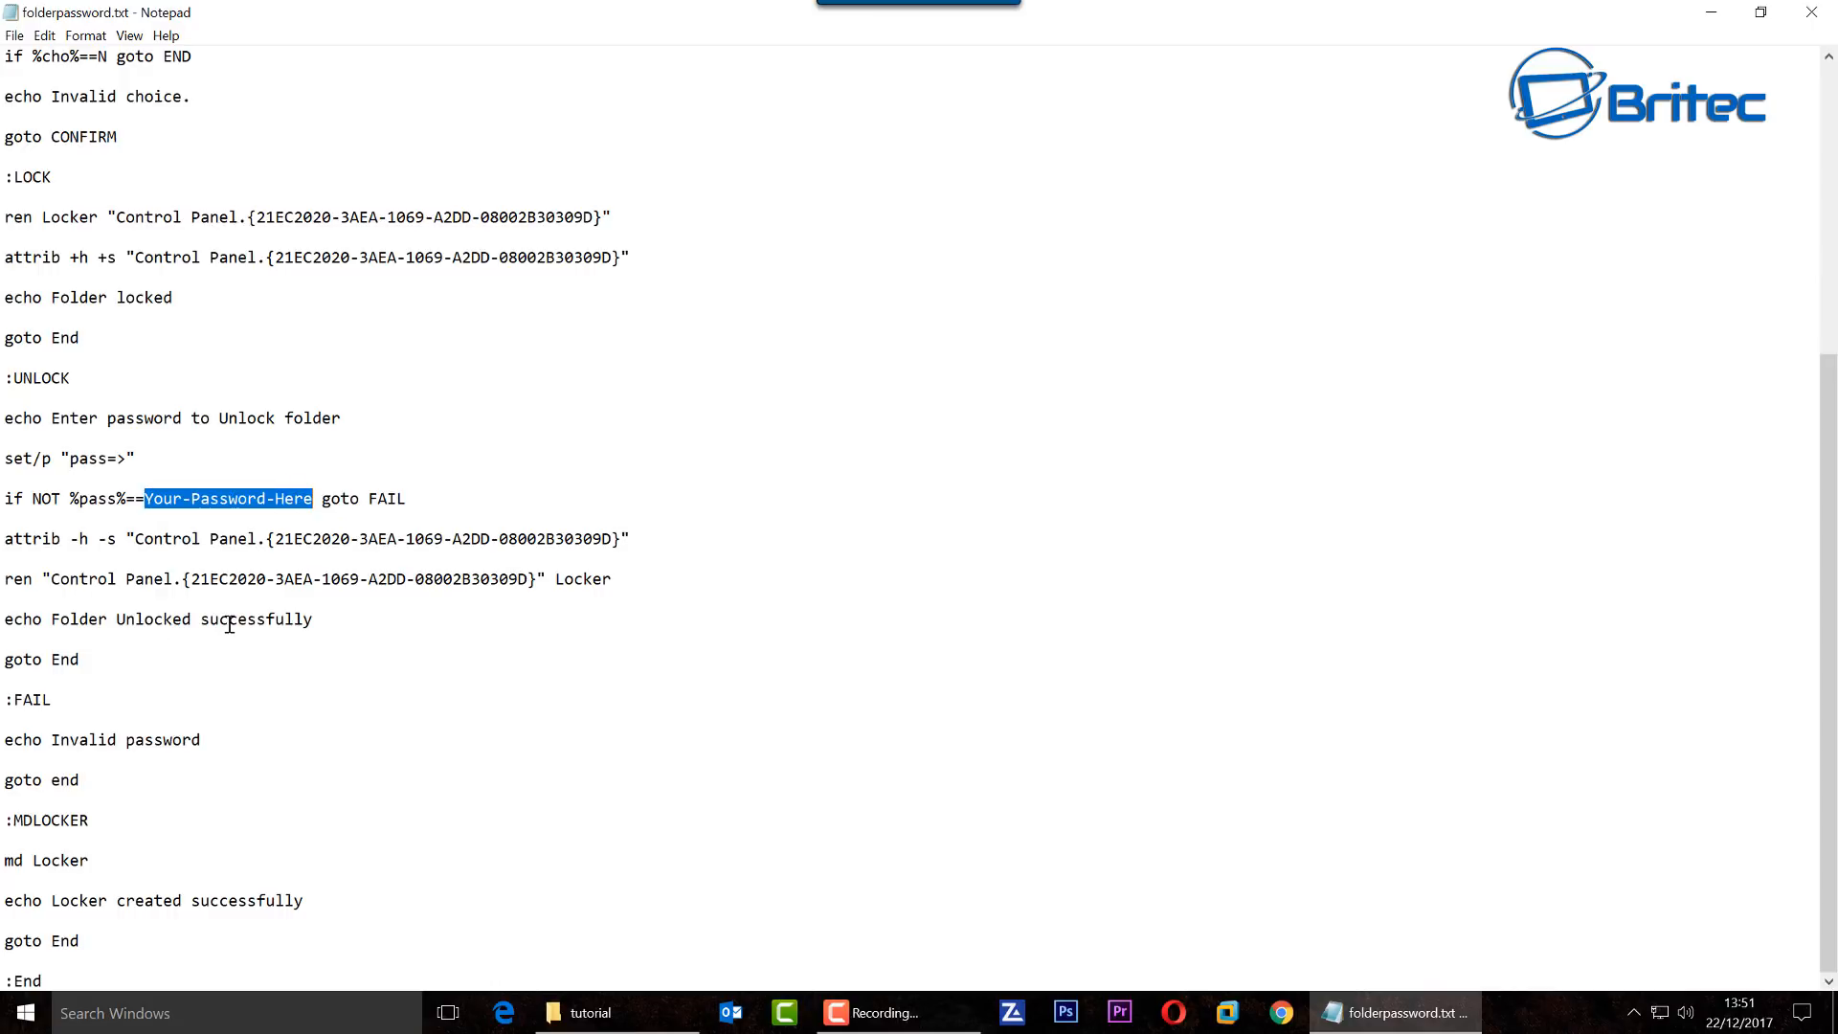
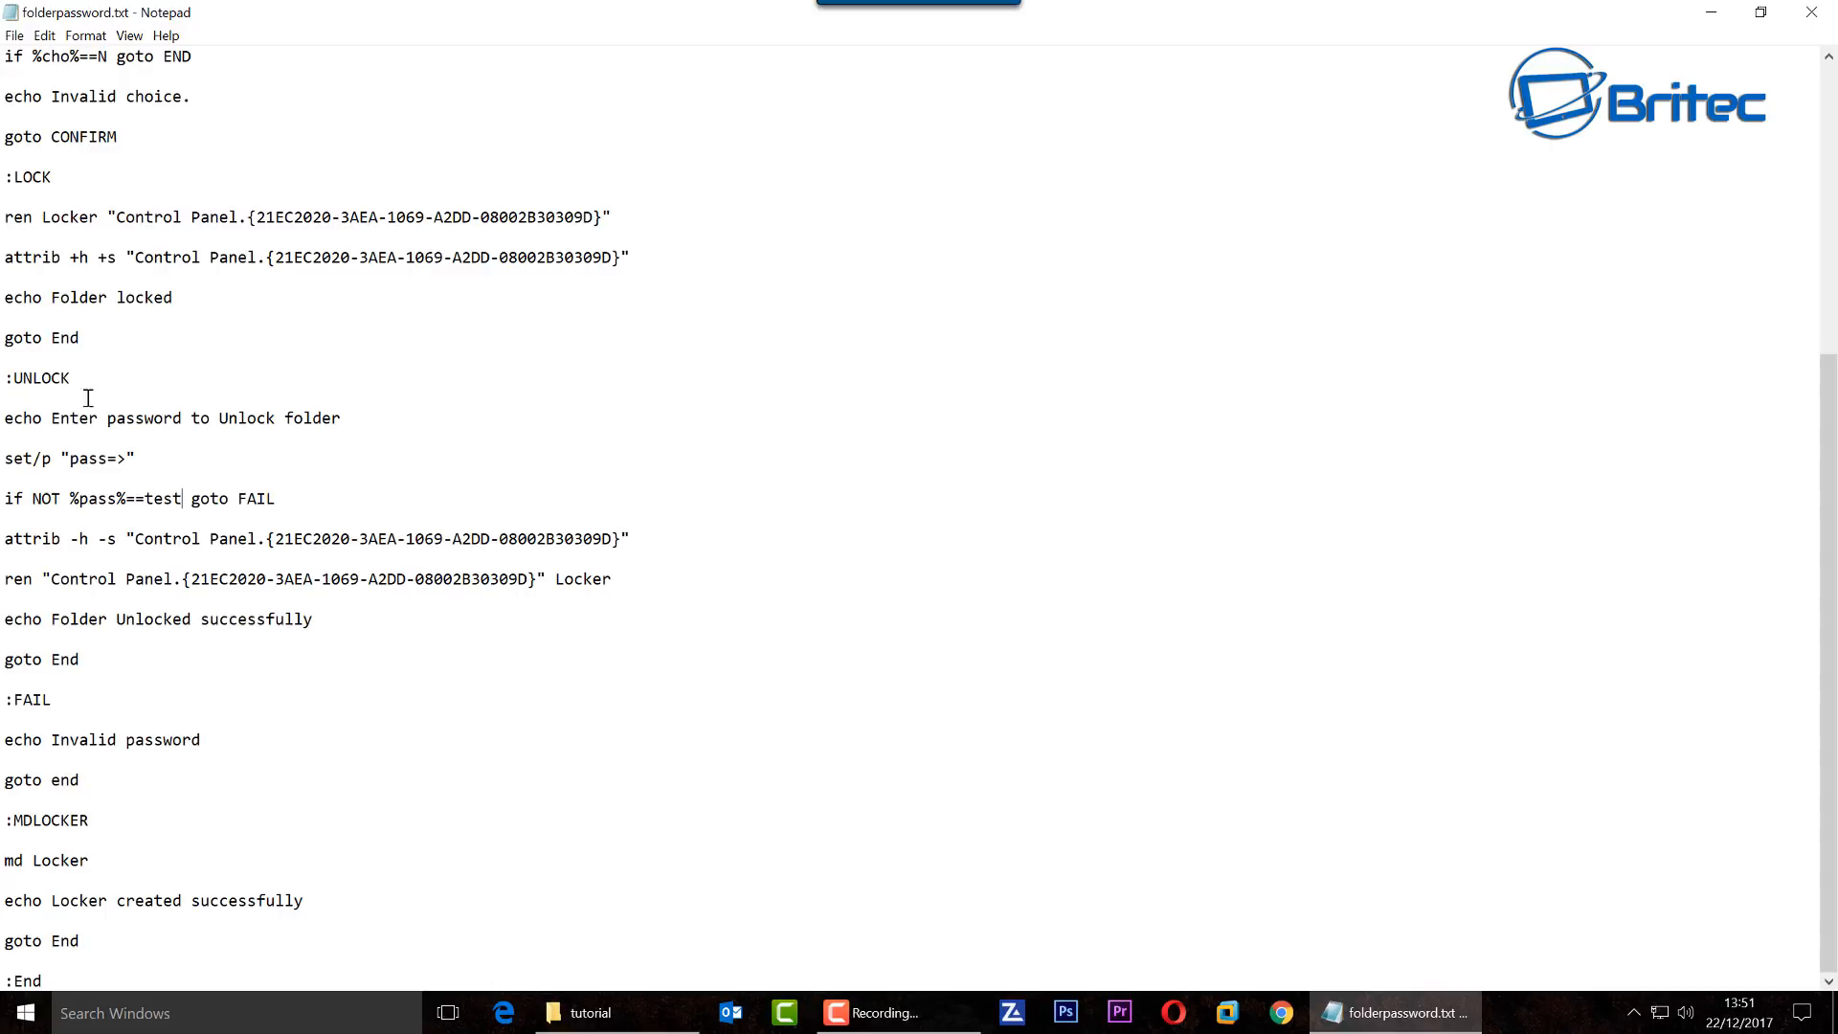
drag(184, 497, 145, 497)
click(66, 540)
drag(90, 861, 32, 861)
scroll(172, 864, up, 5)
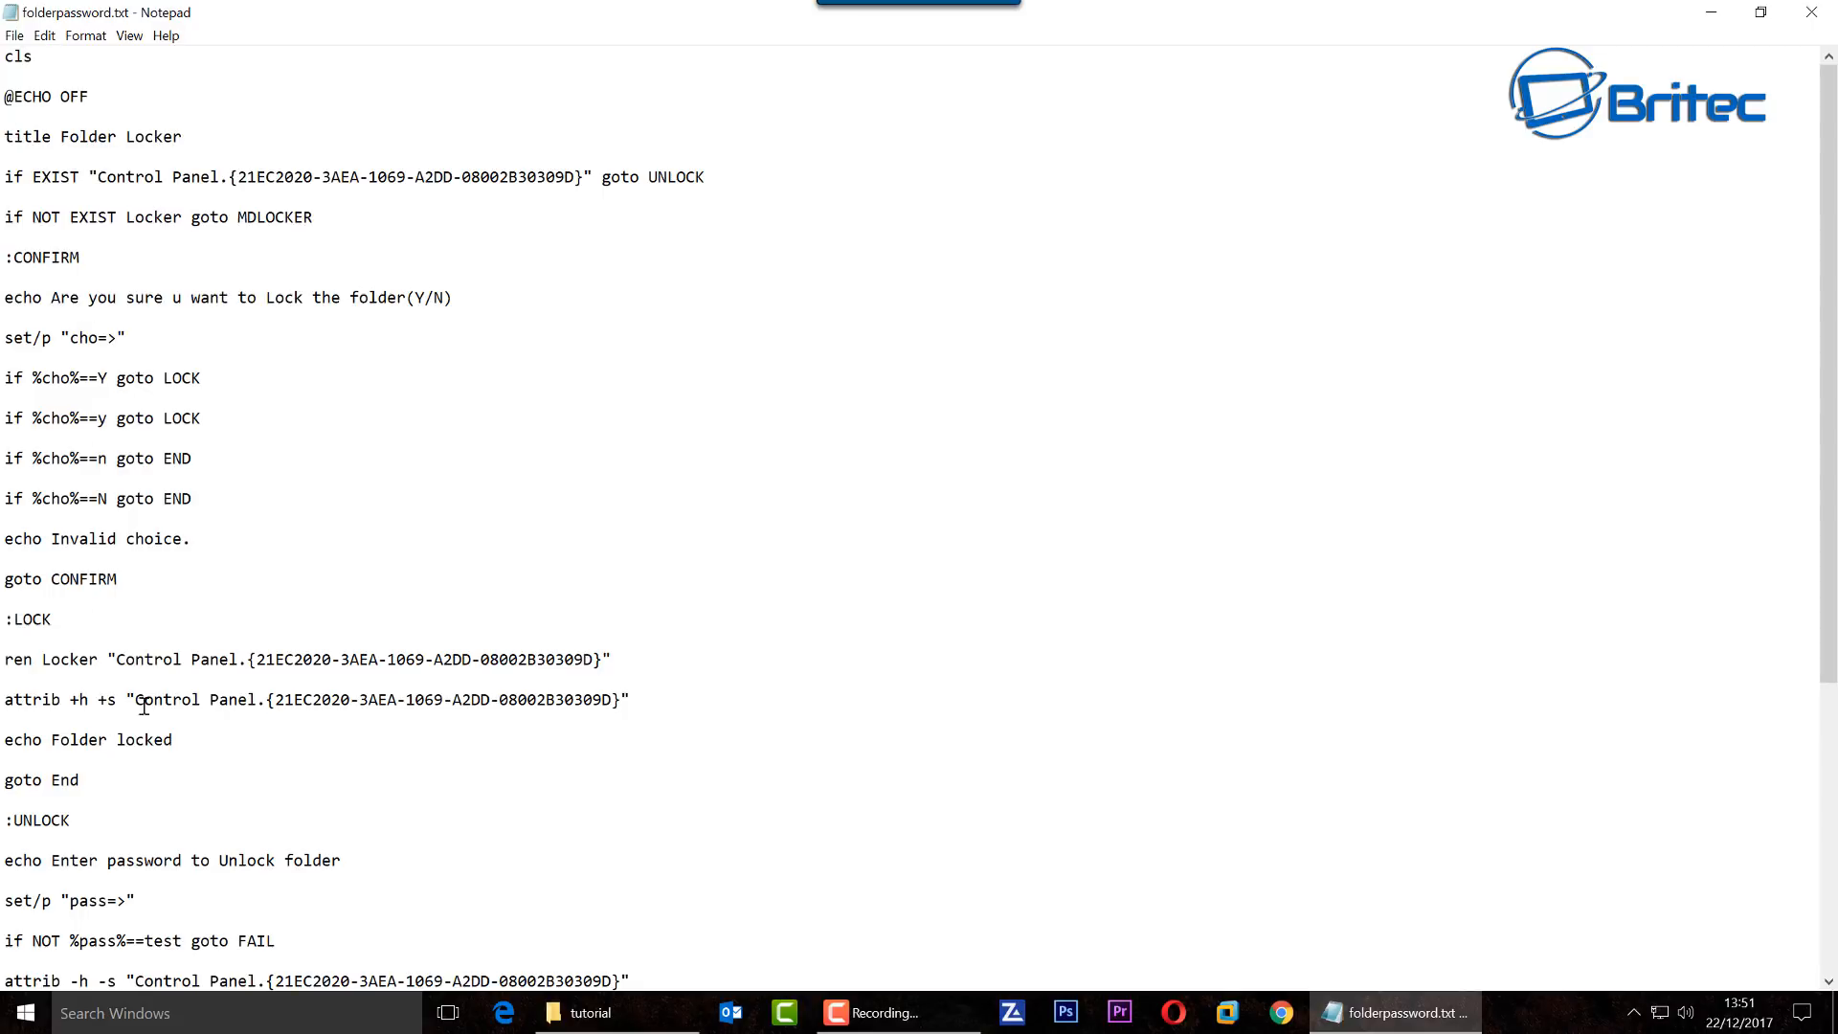
Save the script via Save As with type All Files as folderpassword.bat
click(14, 35)
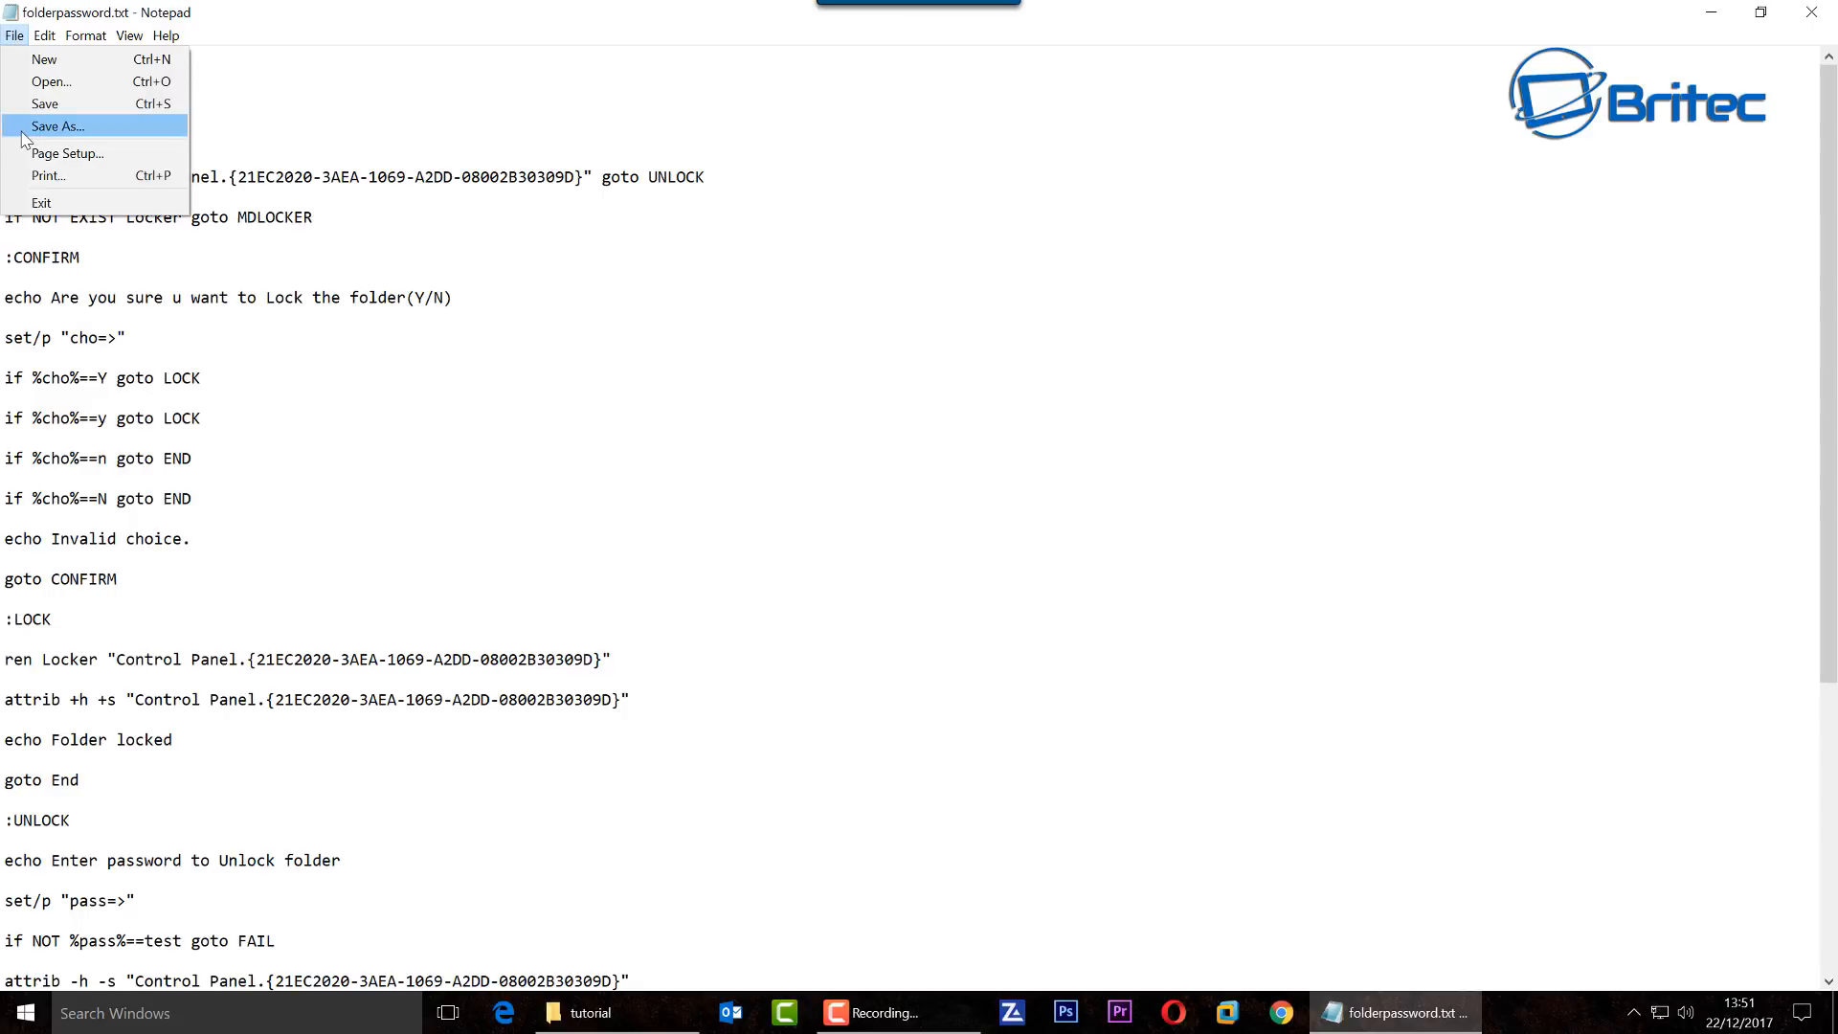
click(57, 129)
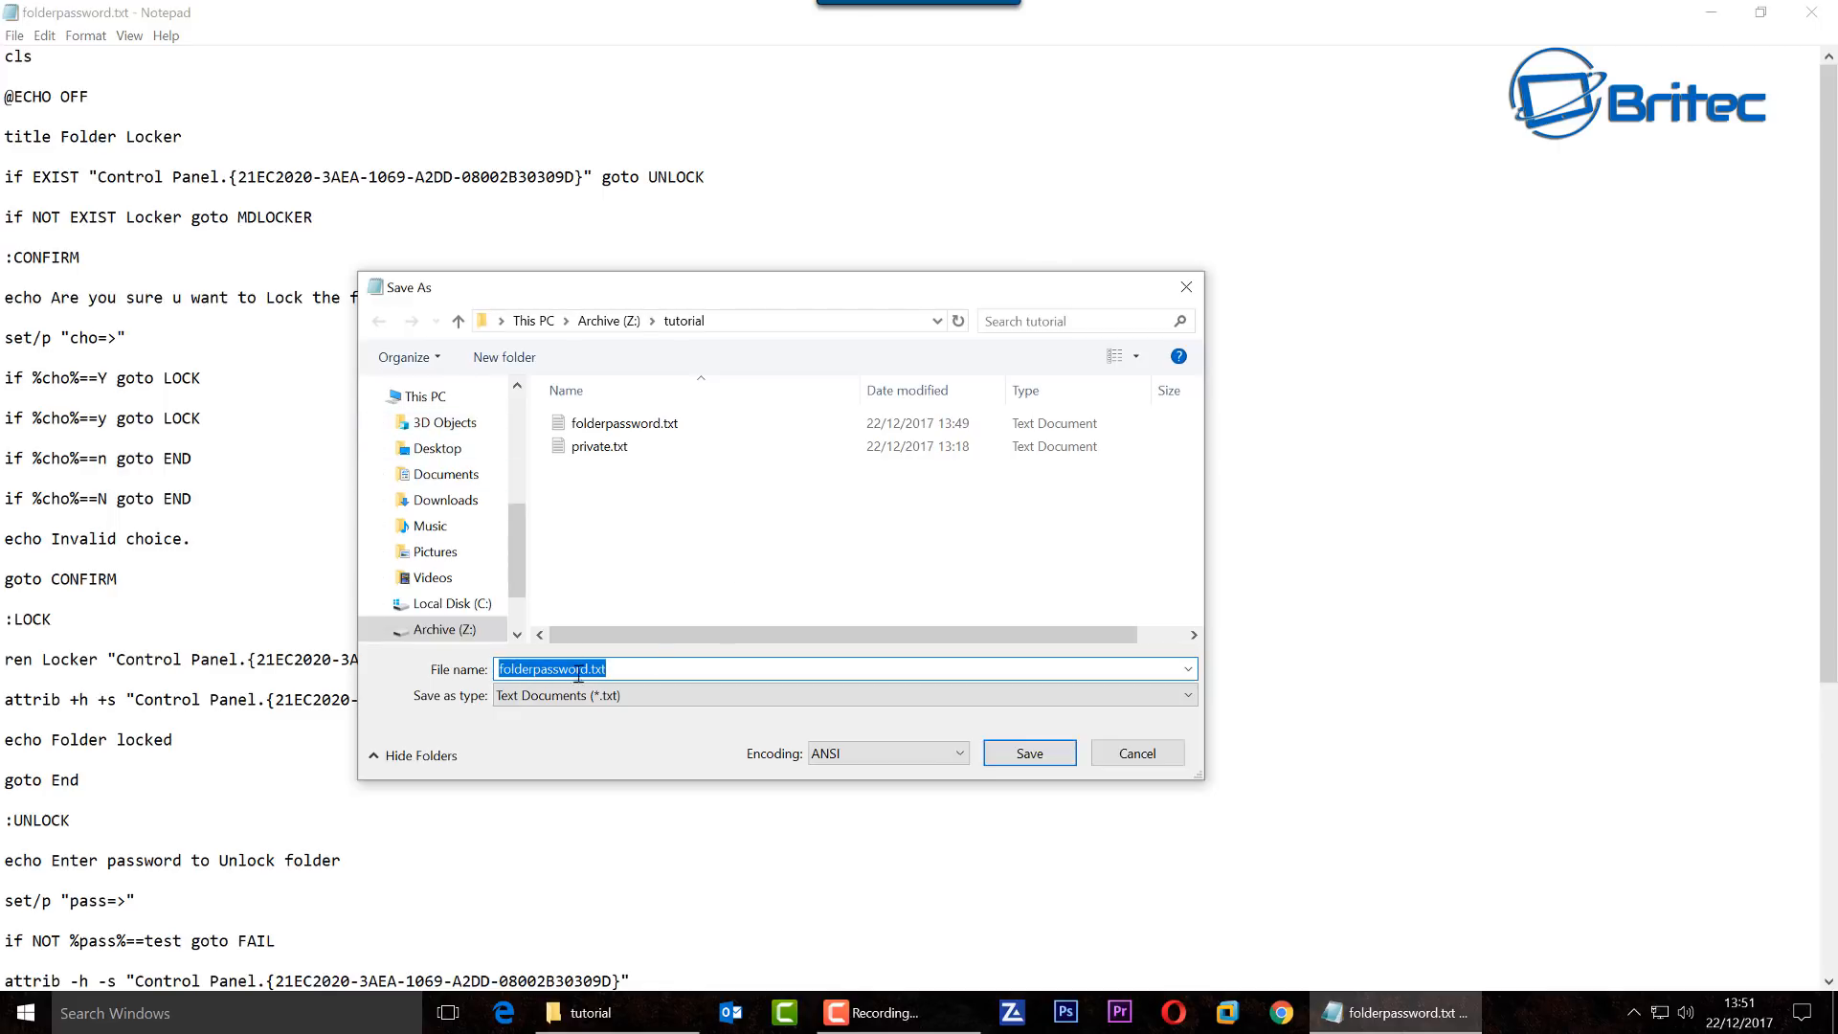
click(620, 669)
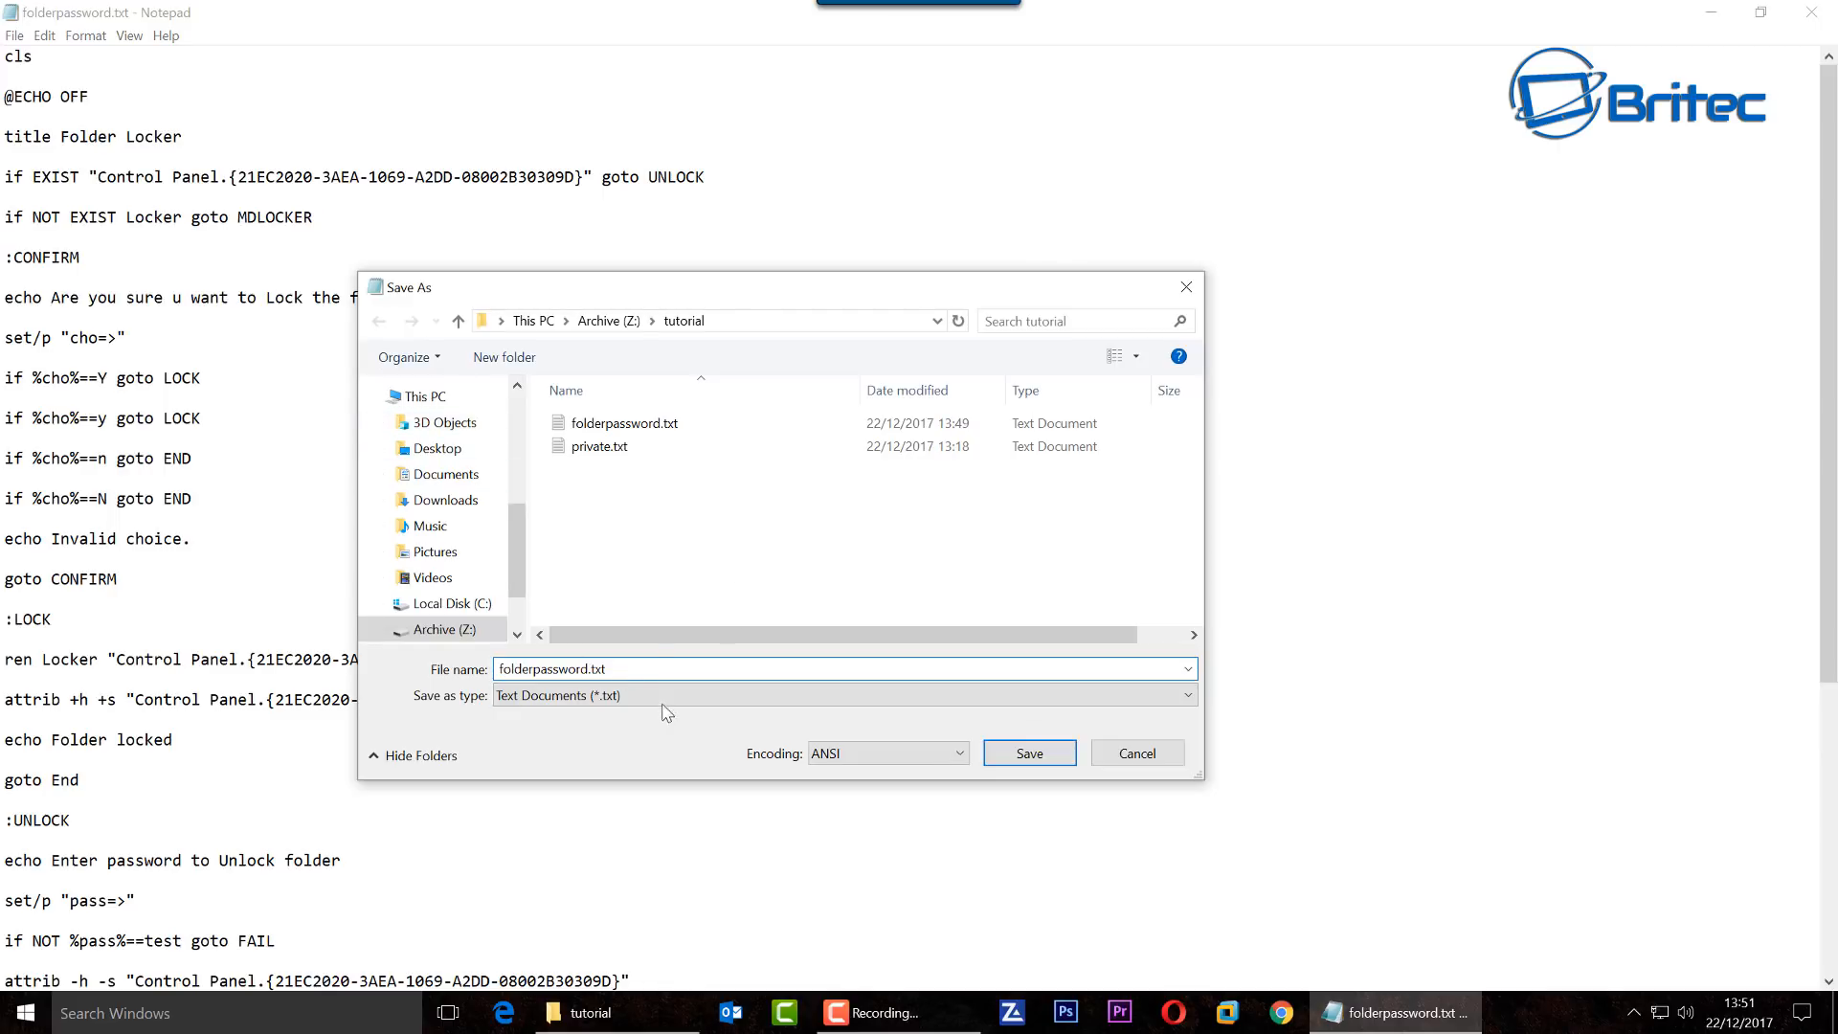
click(634, 697)
click(603, 740)
click(620, 669)
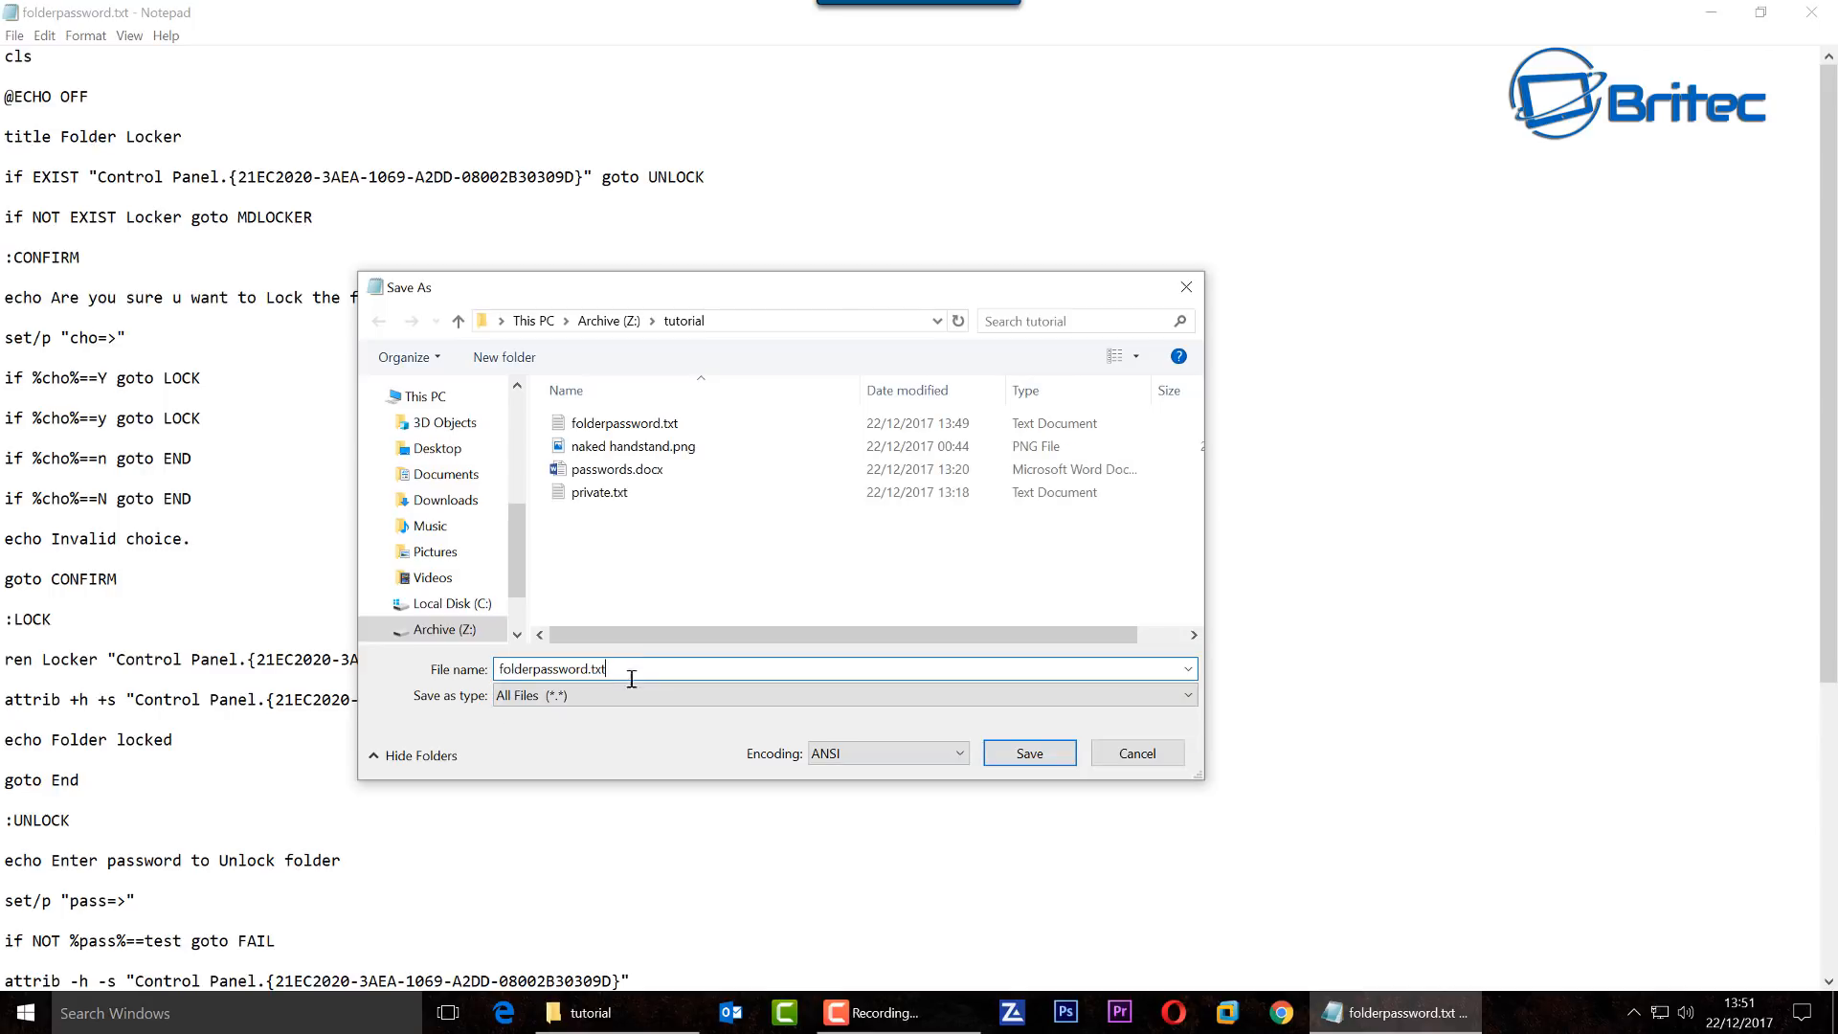
key(BackSpace)
key(BackSpace)
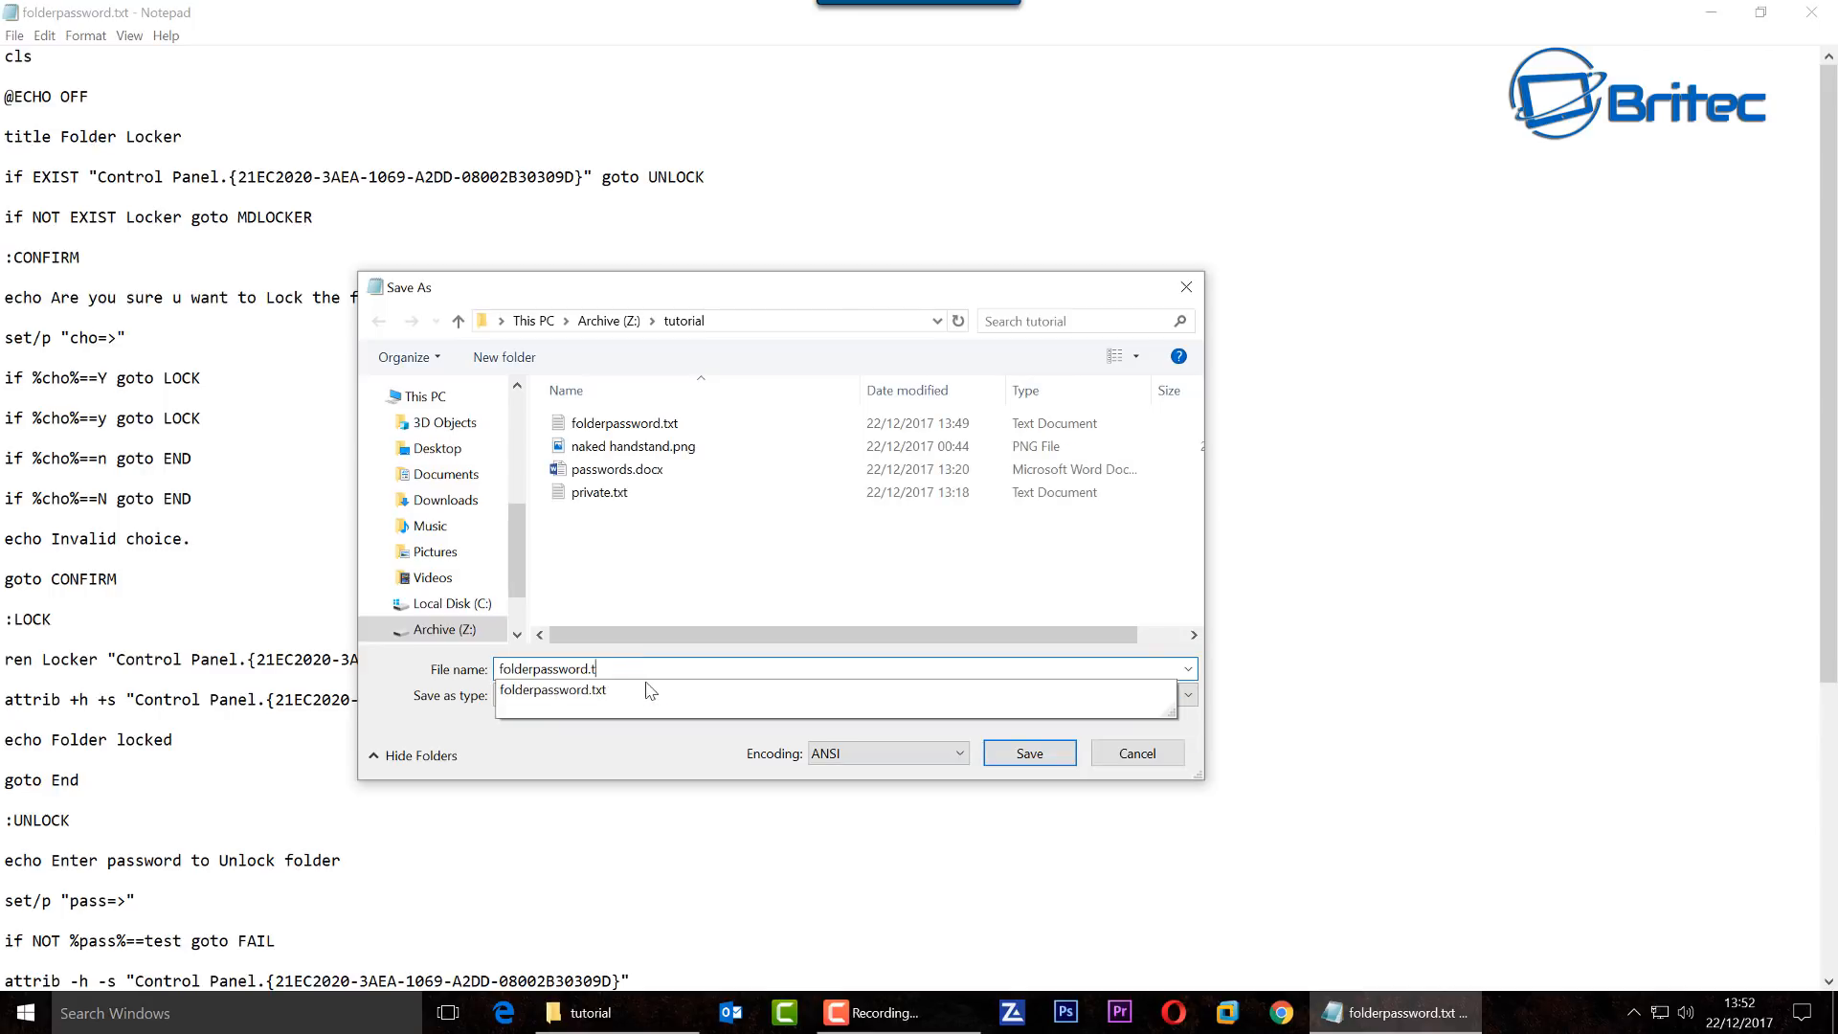
text(ba)
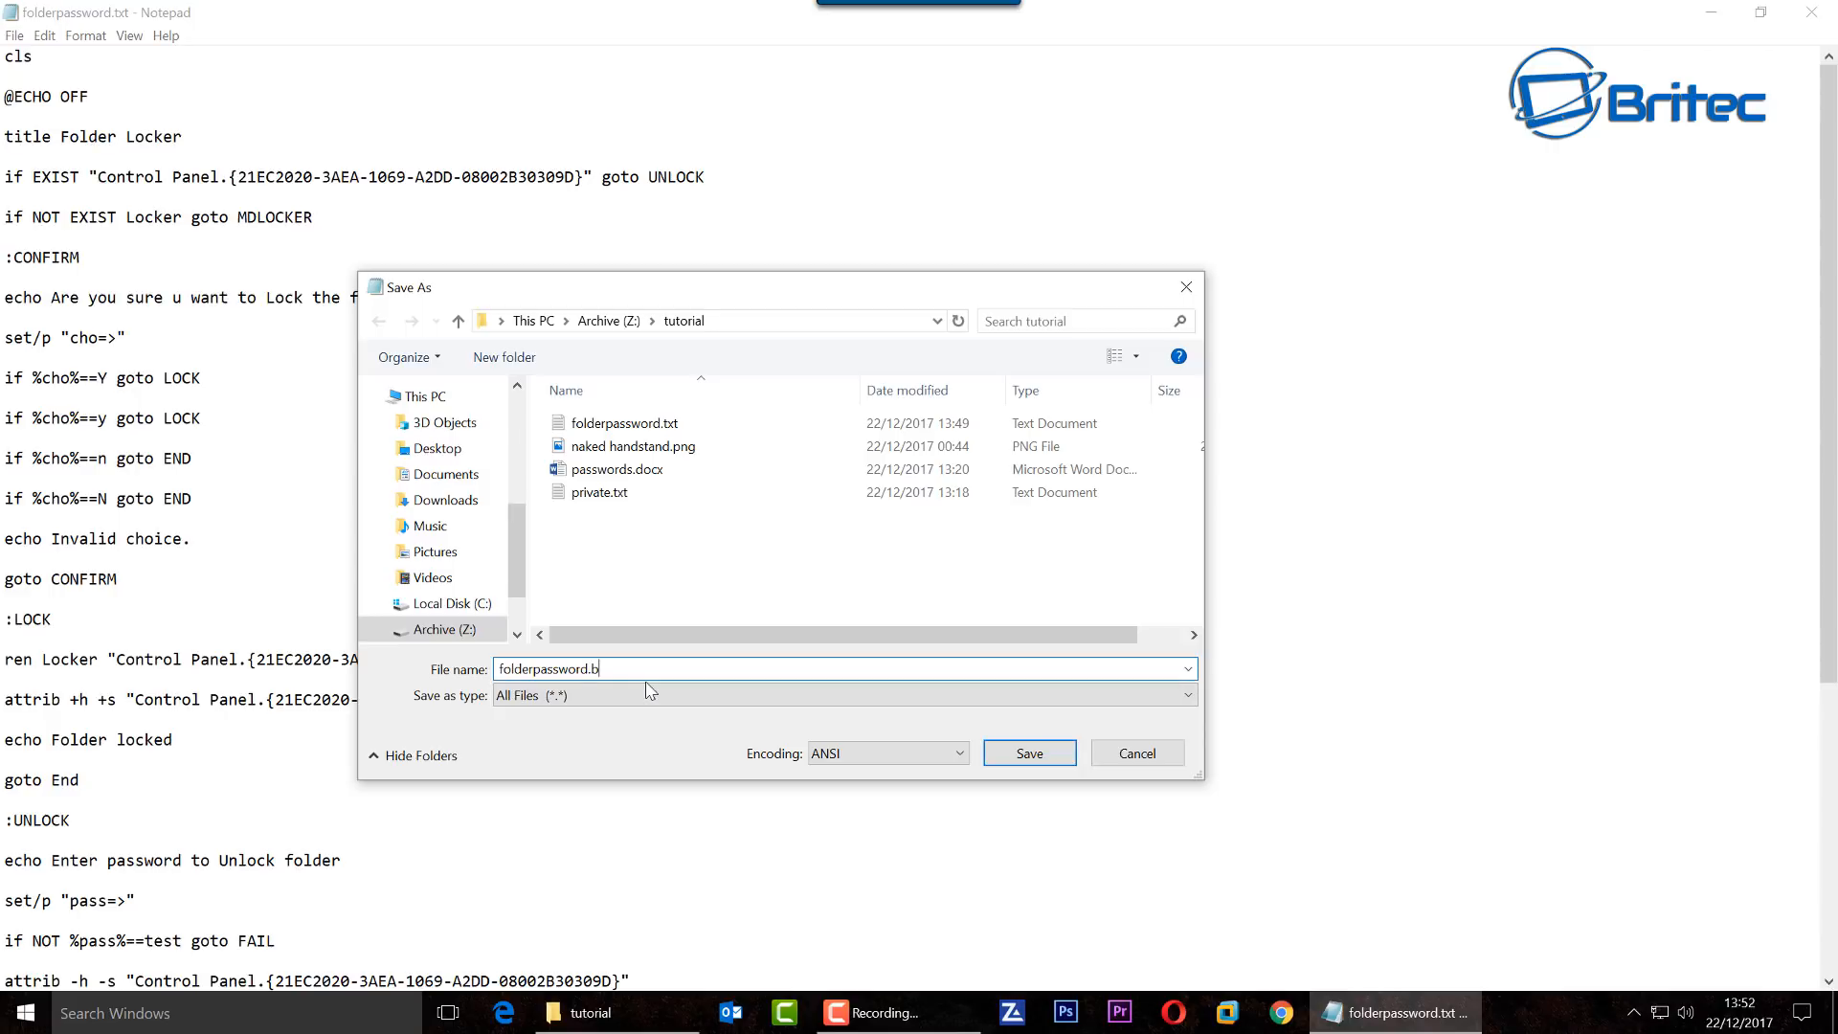
click(1029, 752)
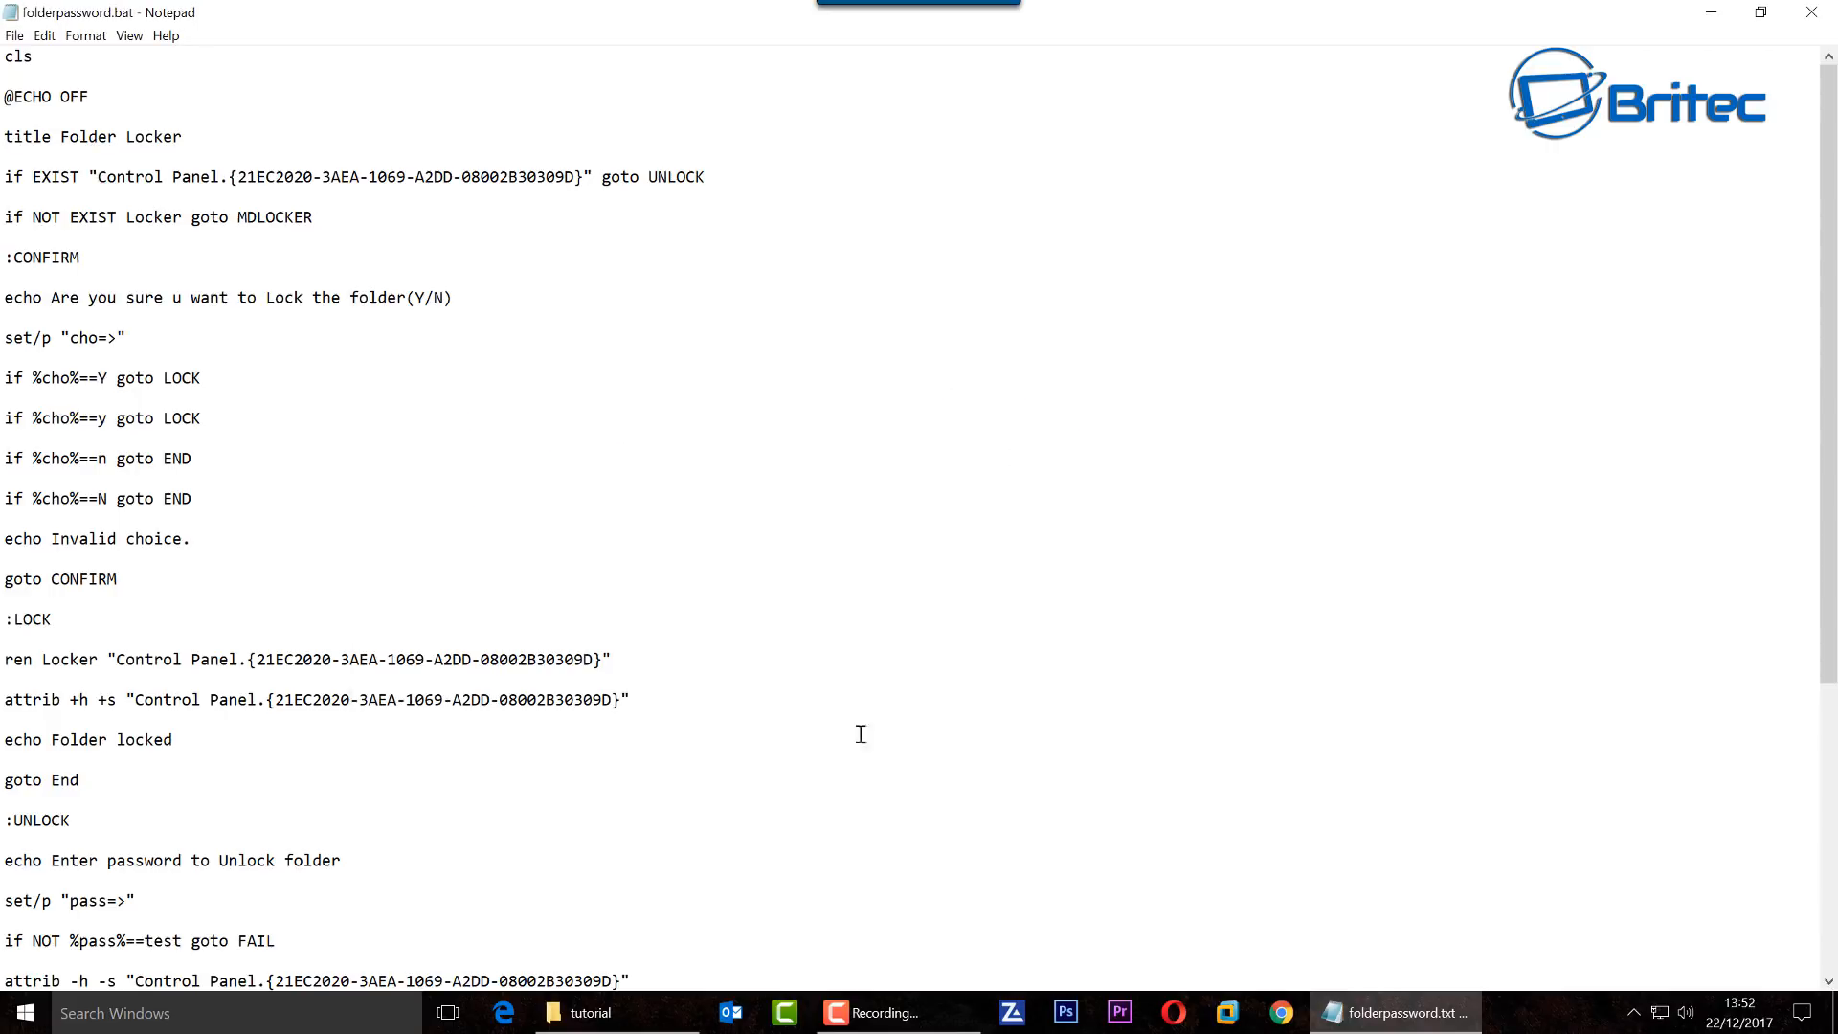
Close Notepad and delete the old folderpassword.txt, leaving folderpassword.bat selected
click(1811, 13)
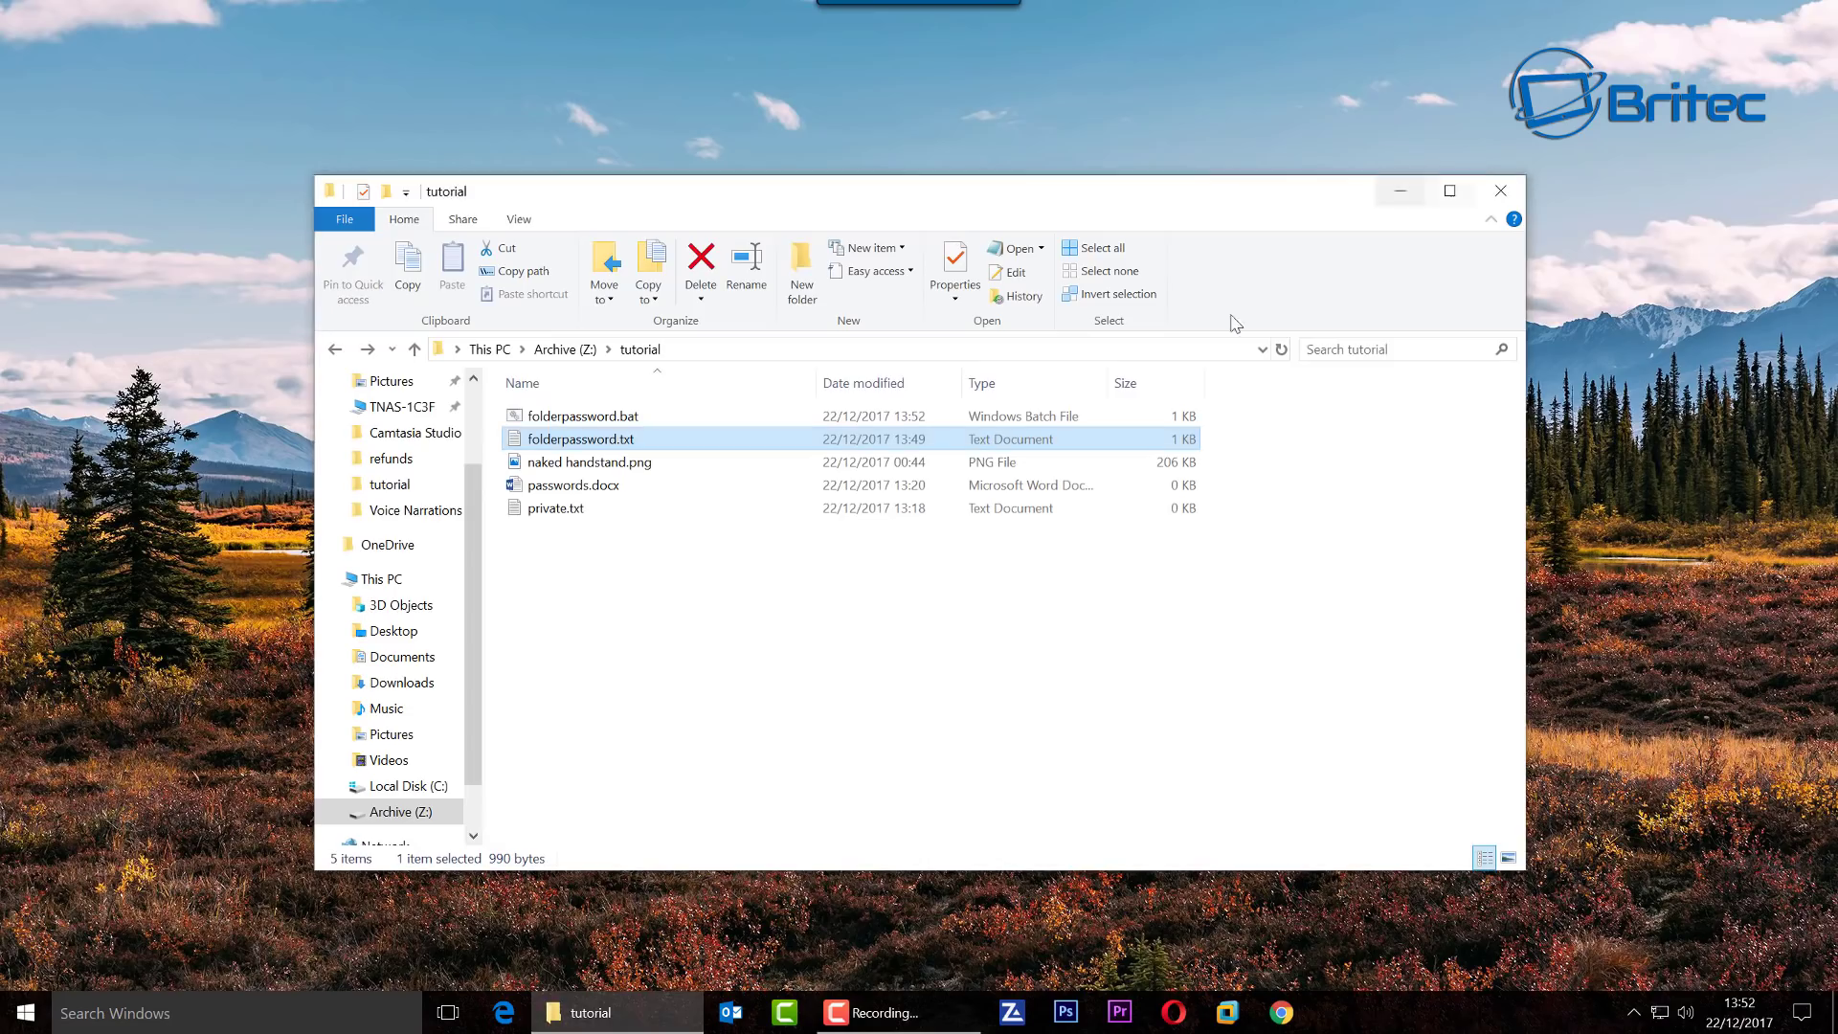
click(582, 415)
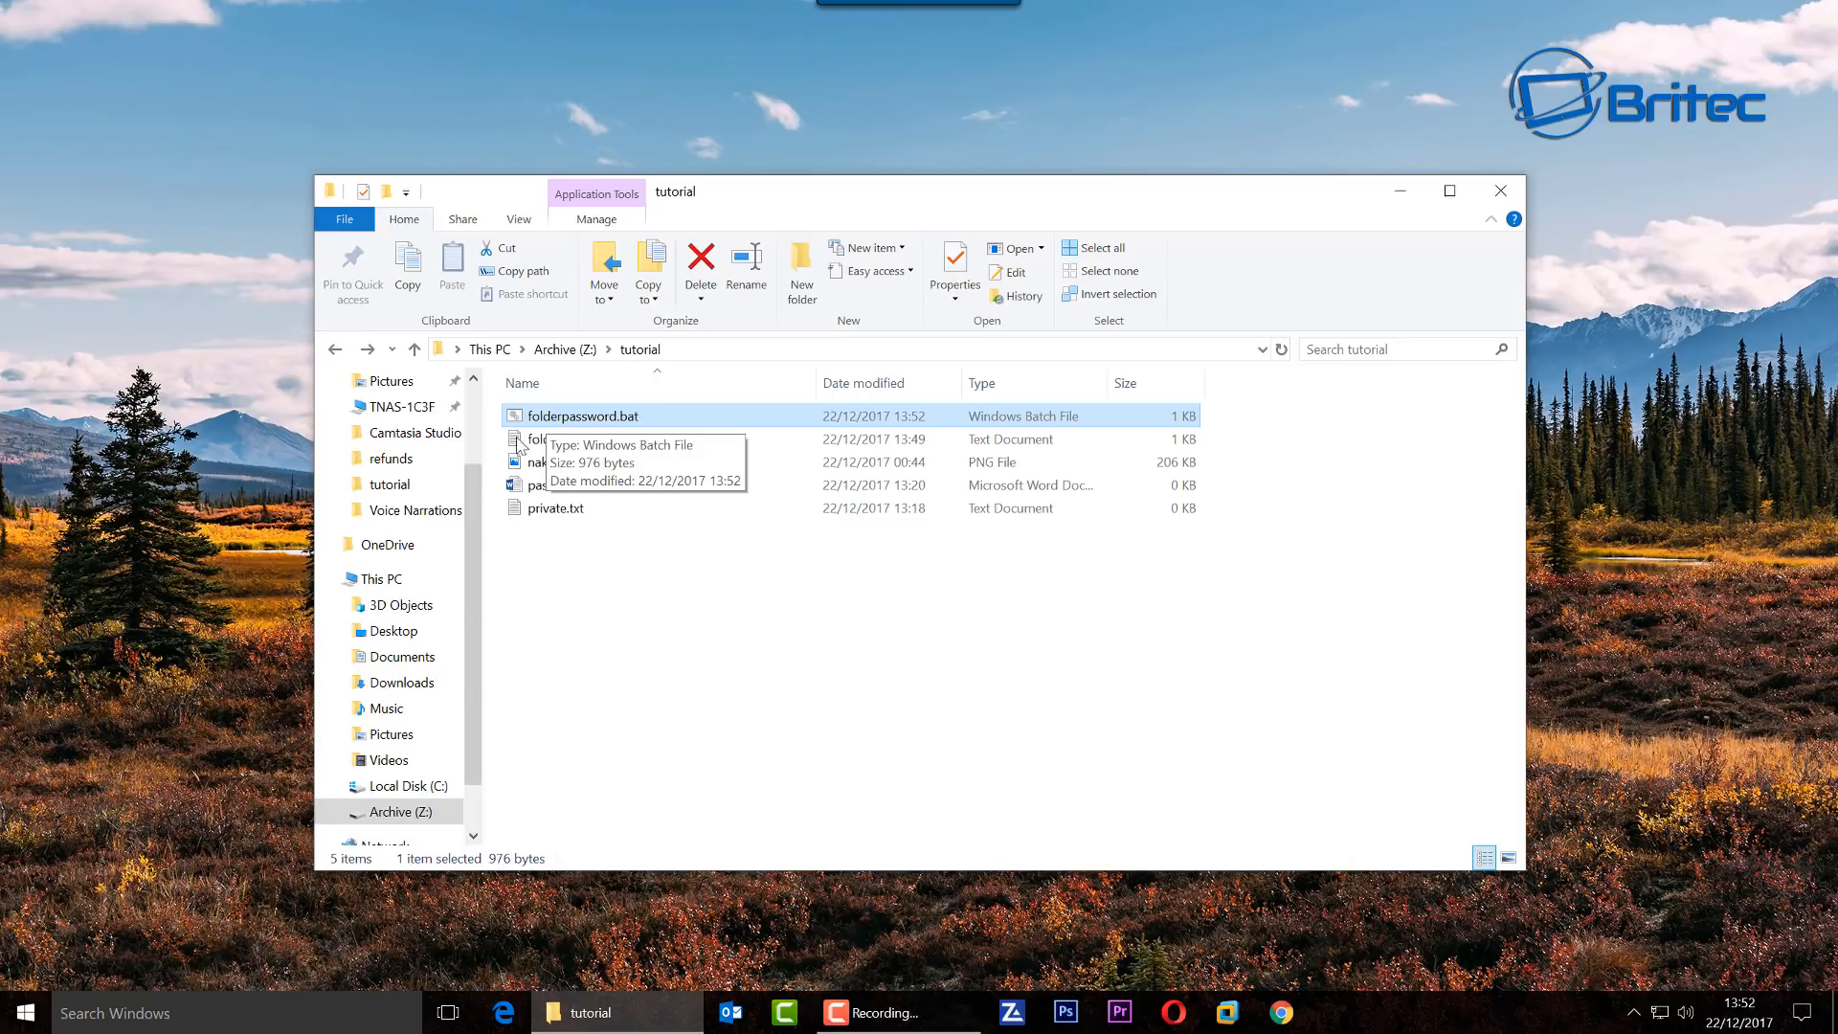
click(581, 441)
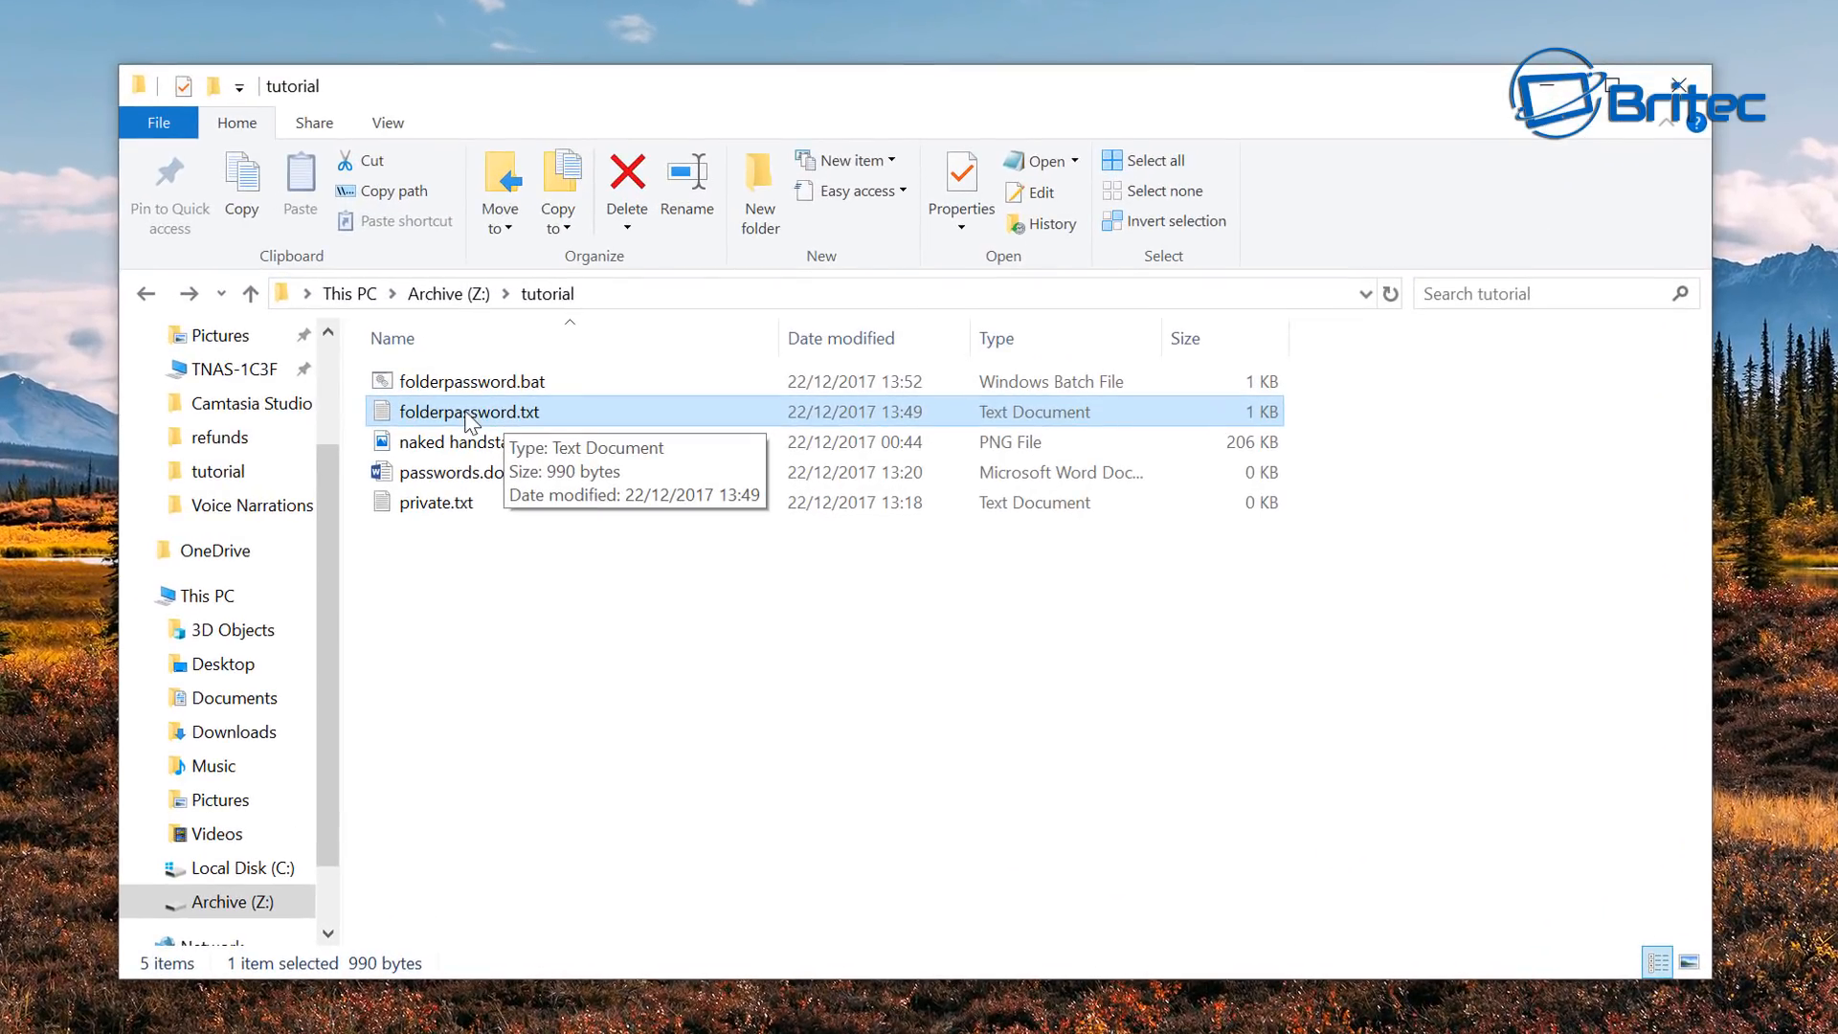
right_click(468, 420)
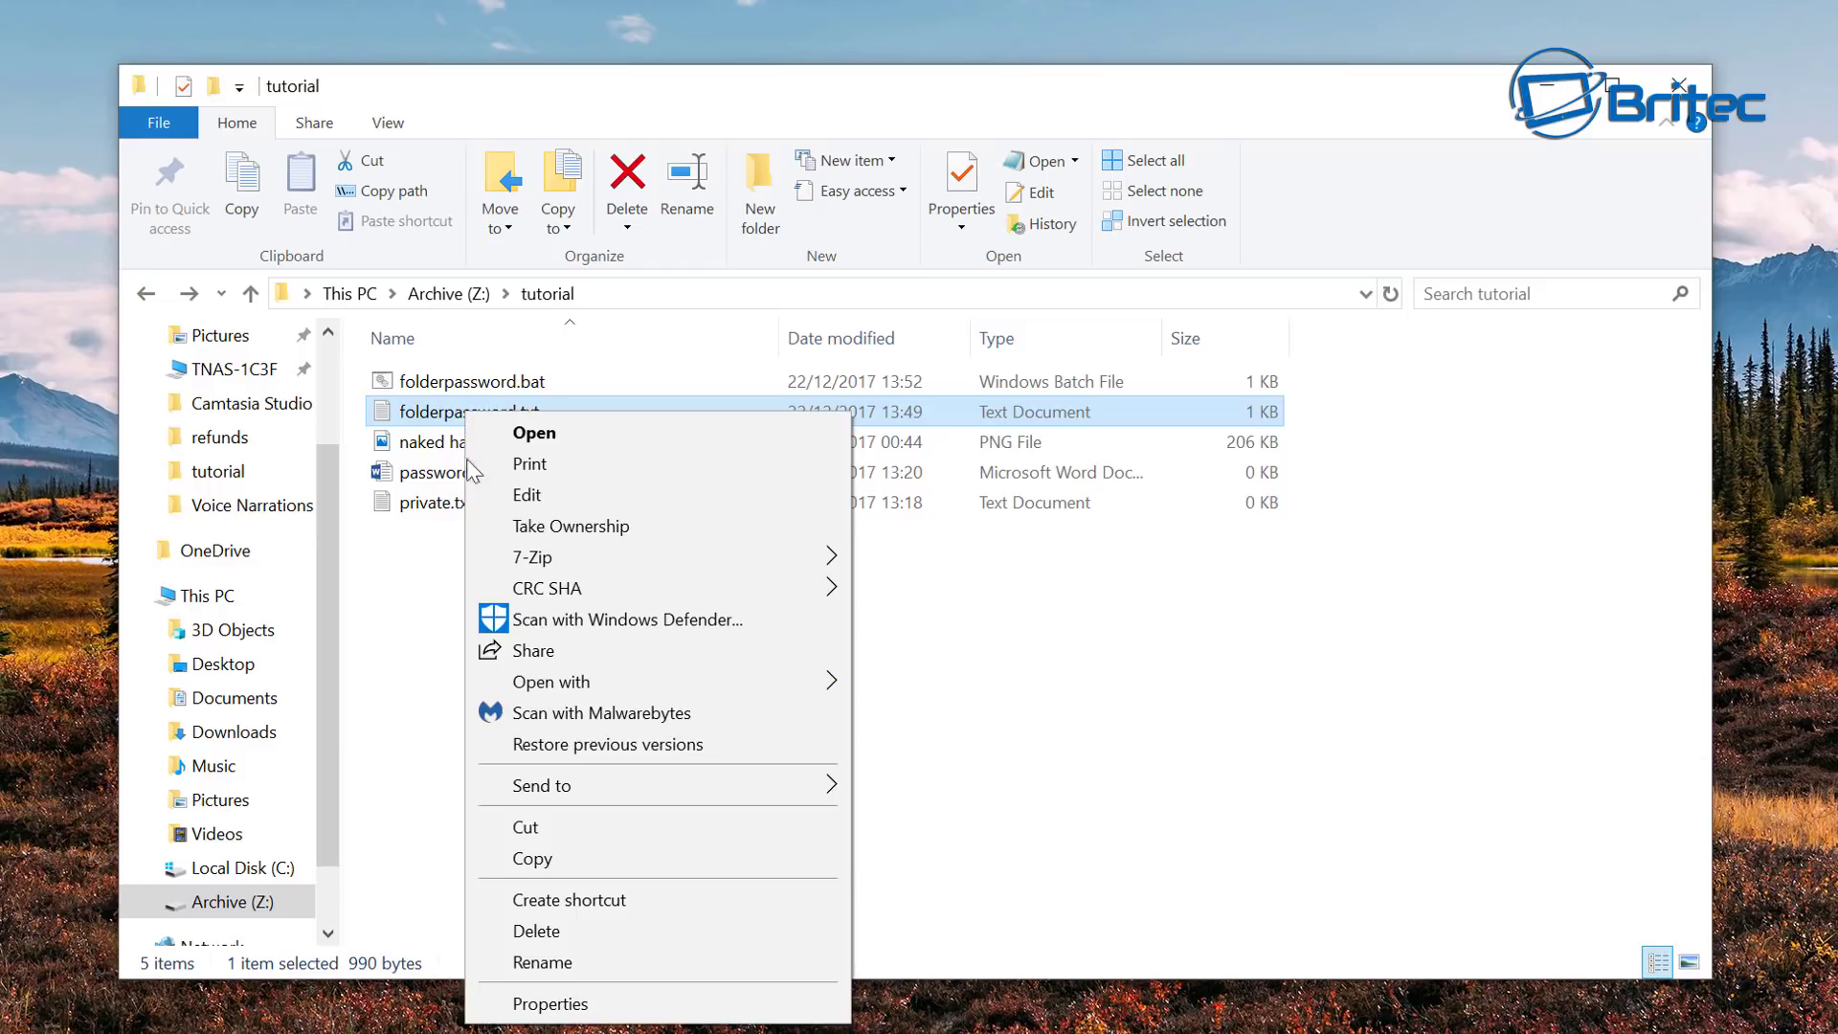
click(566, 931)
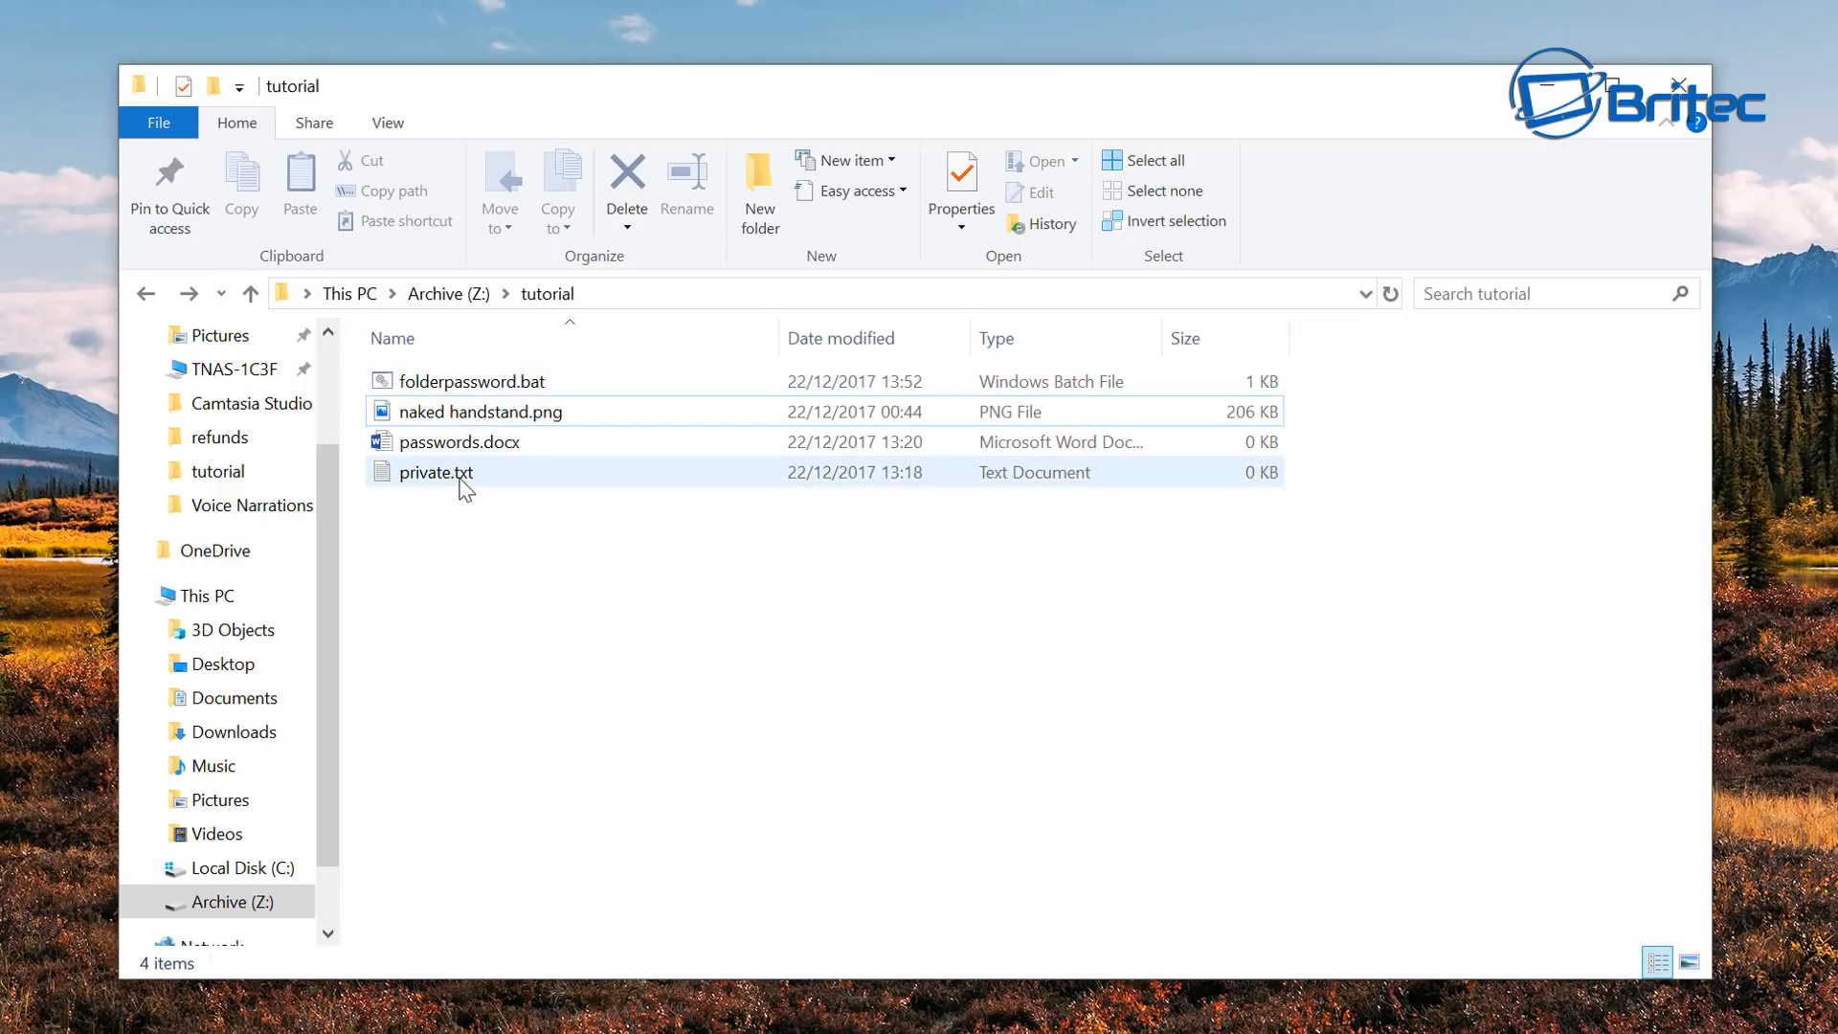
click(473, 383)
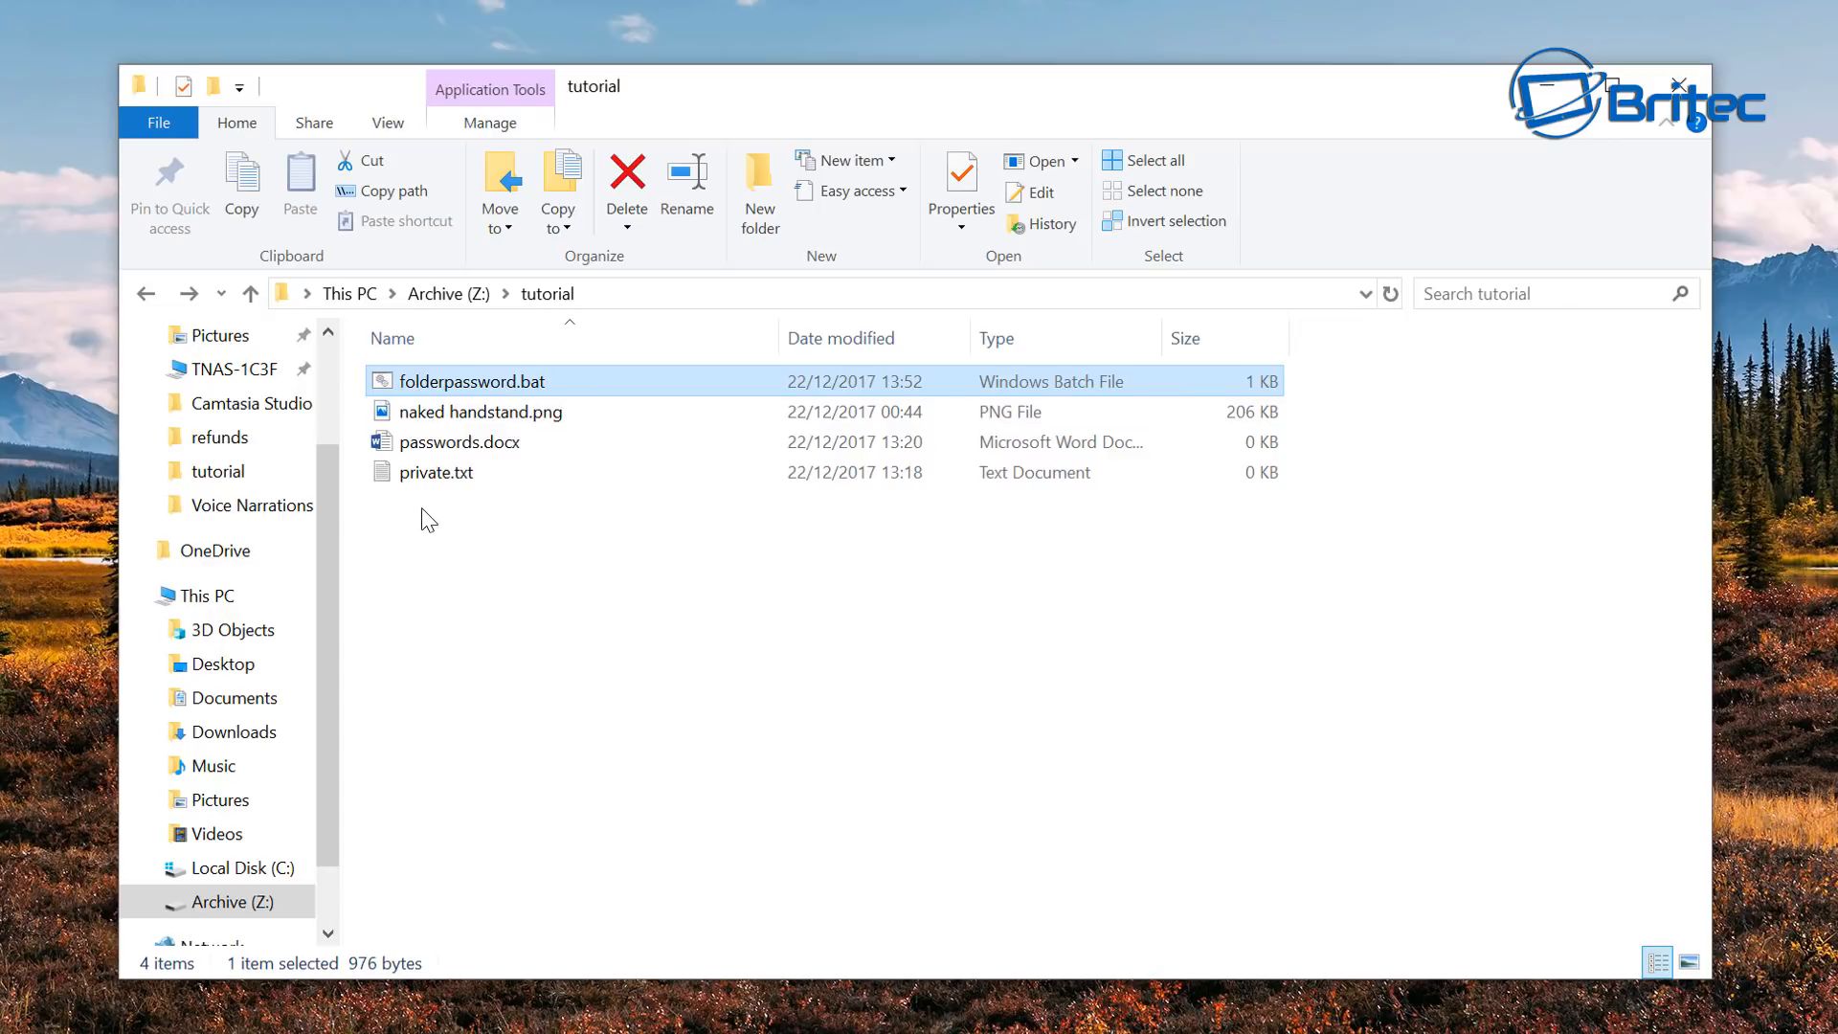
Run folderpassword.bat to create the Locker folder and check that it is empty
double_click(541, 384)
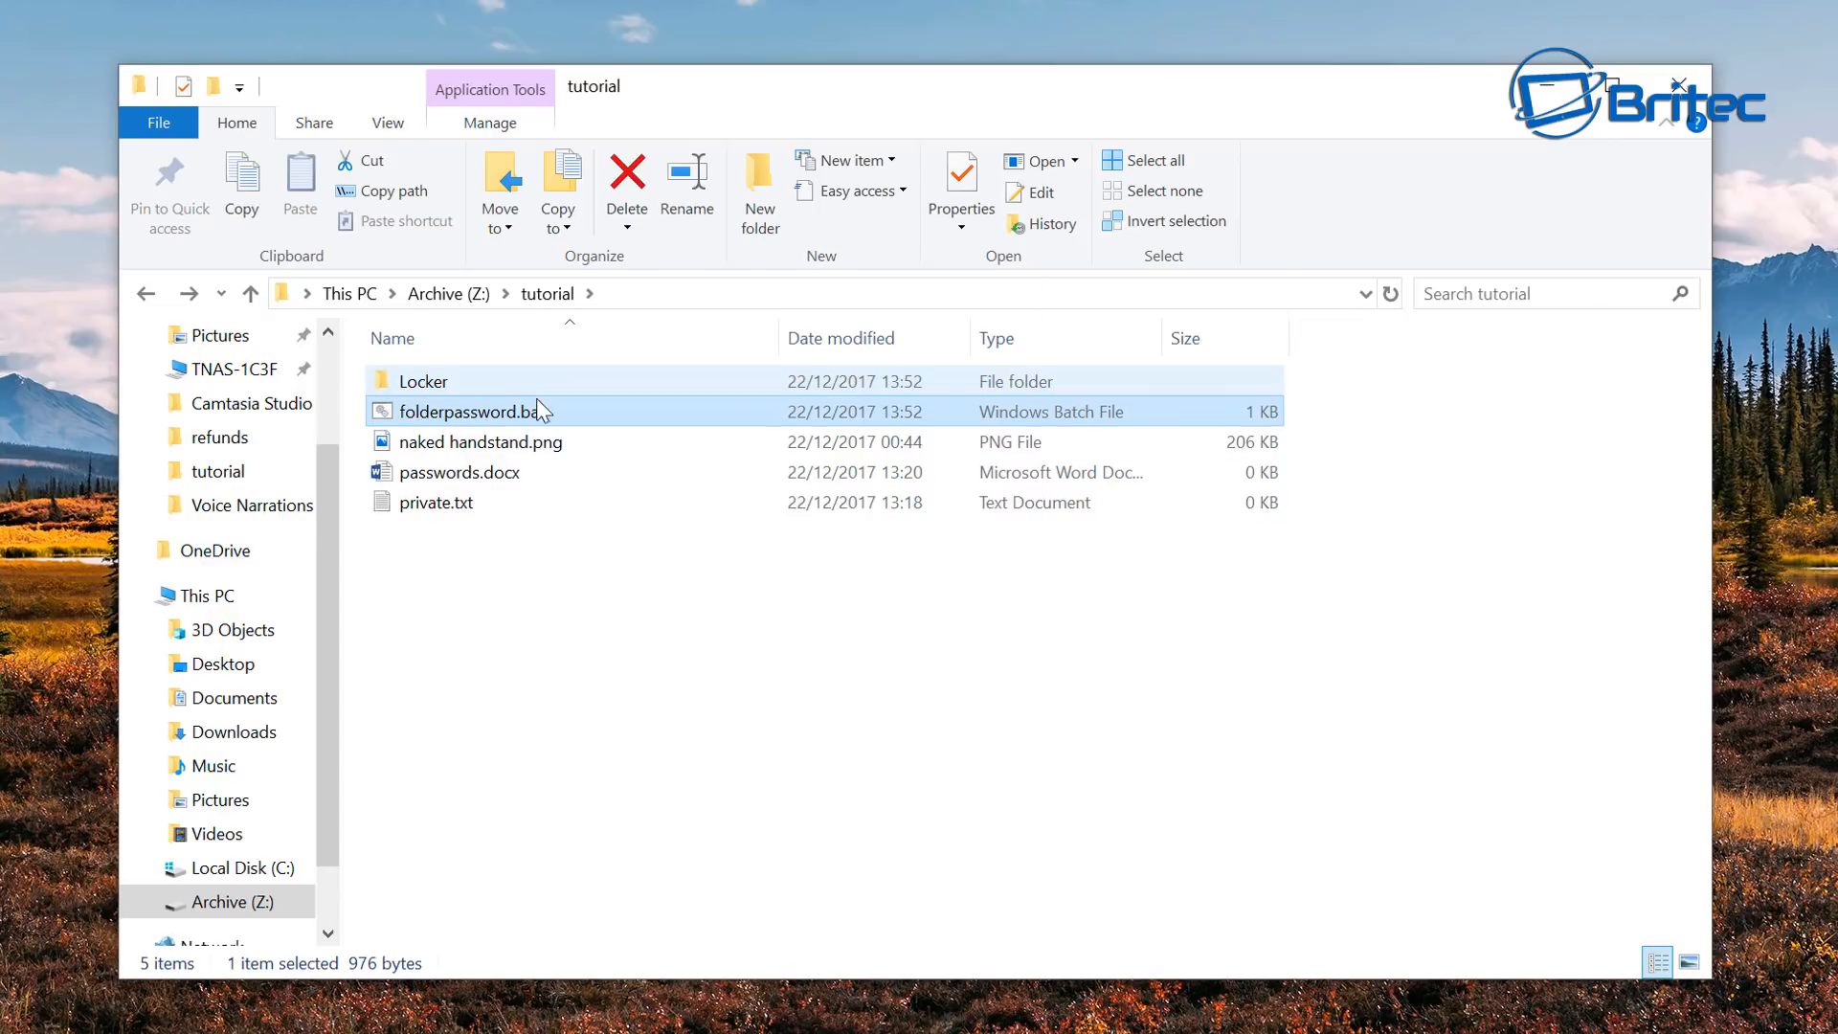
click(427, 386)
double_click(463, 391)
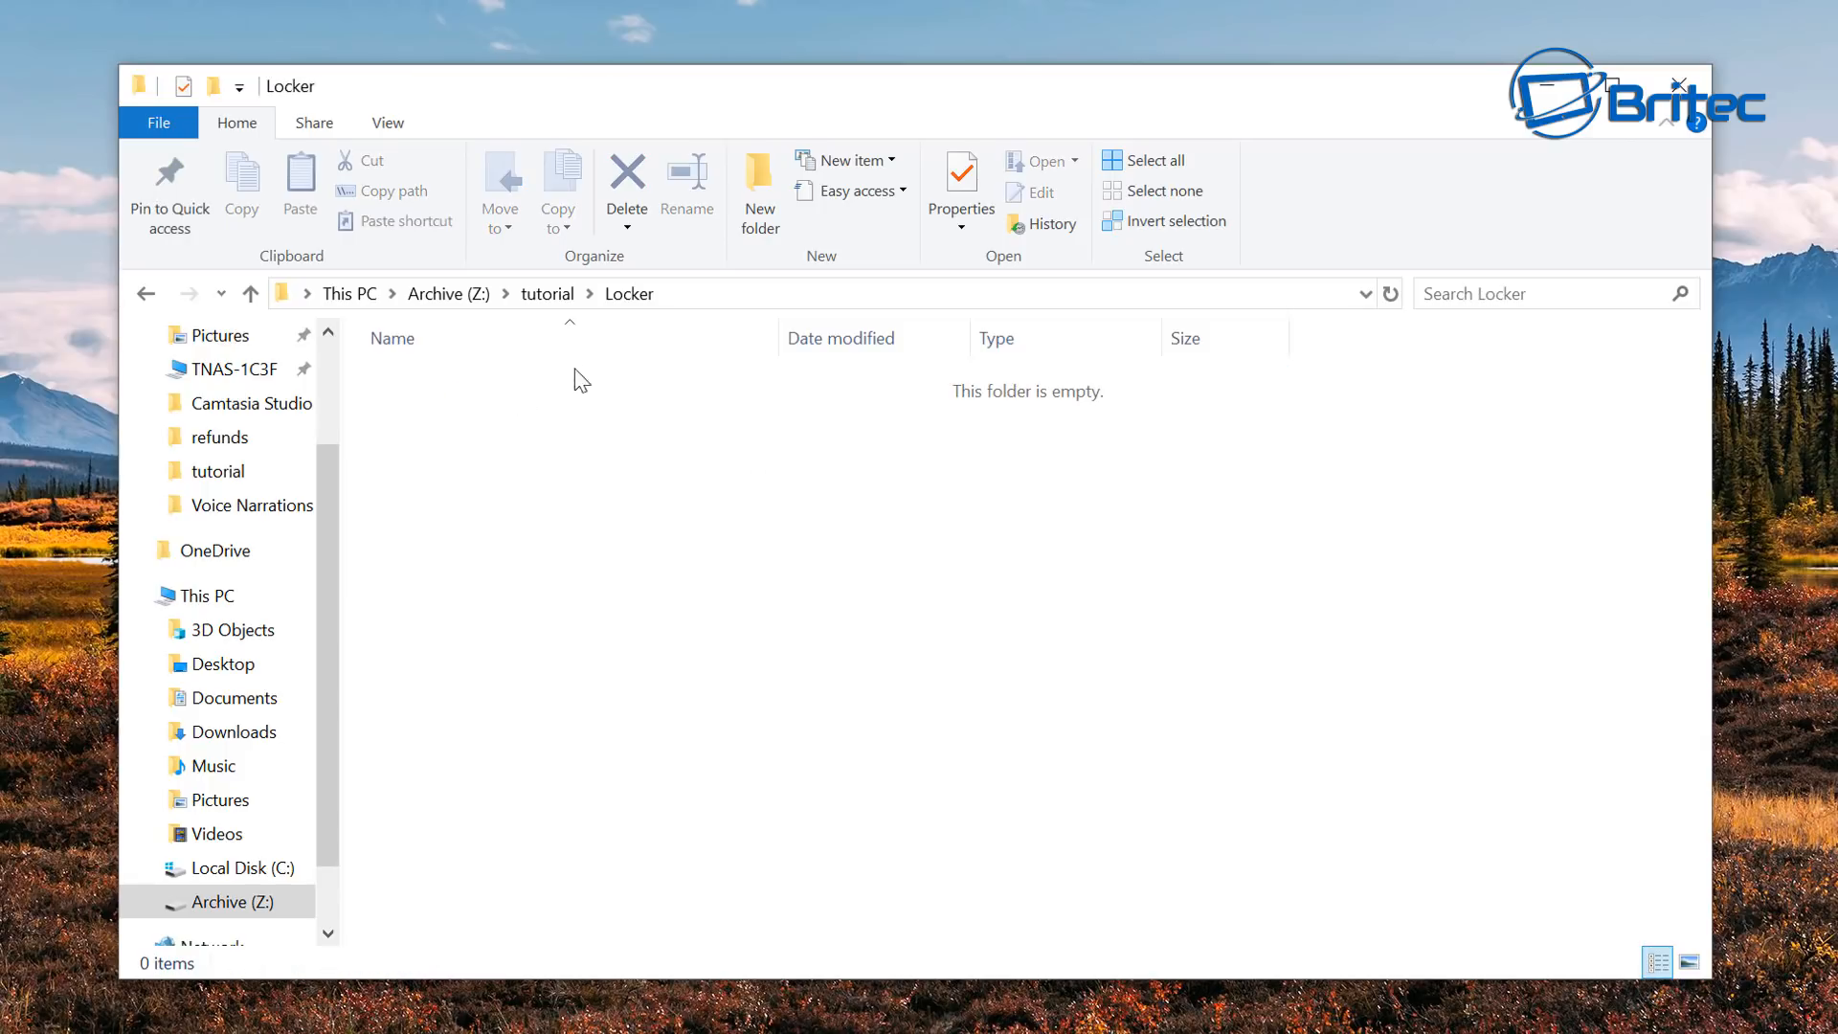
click(145, 293)
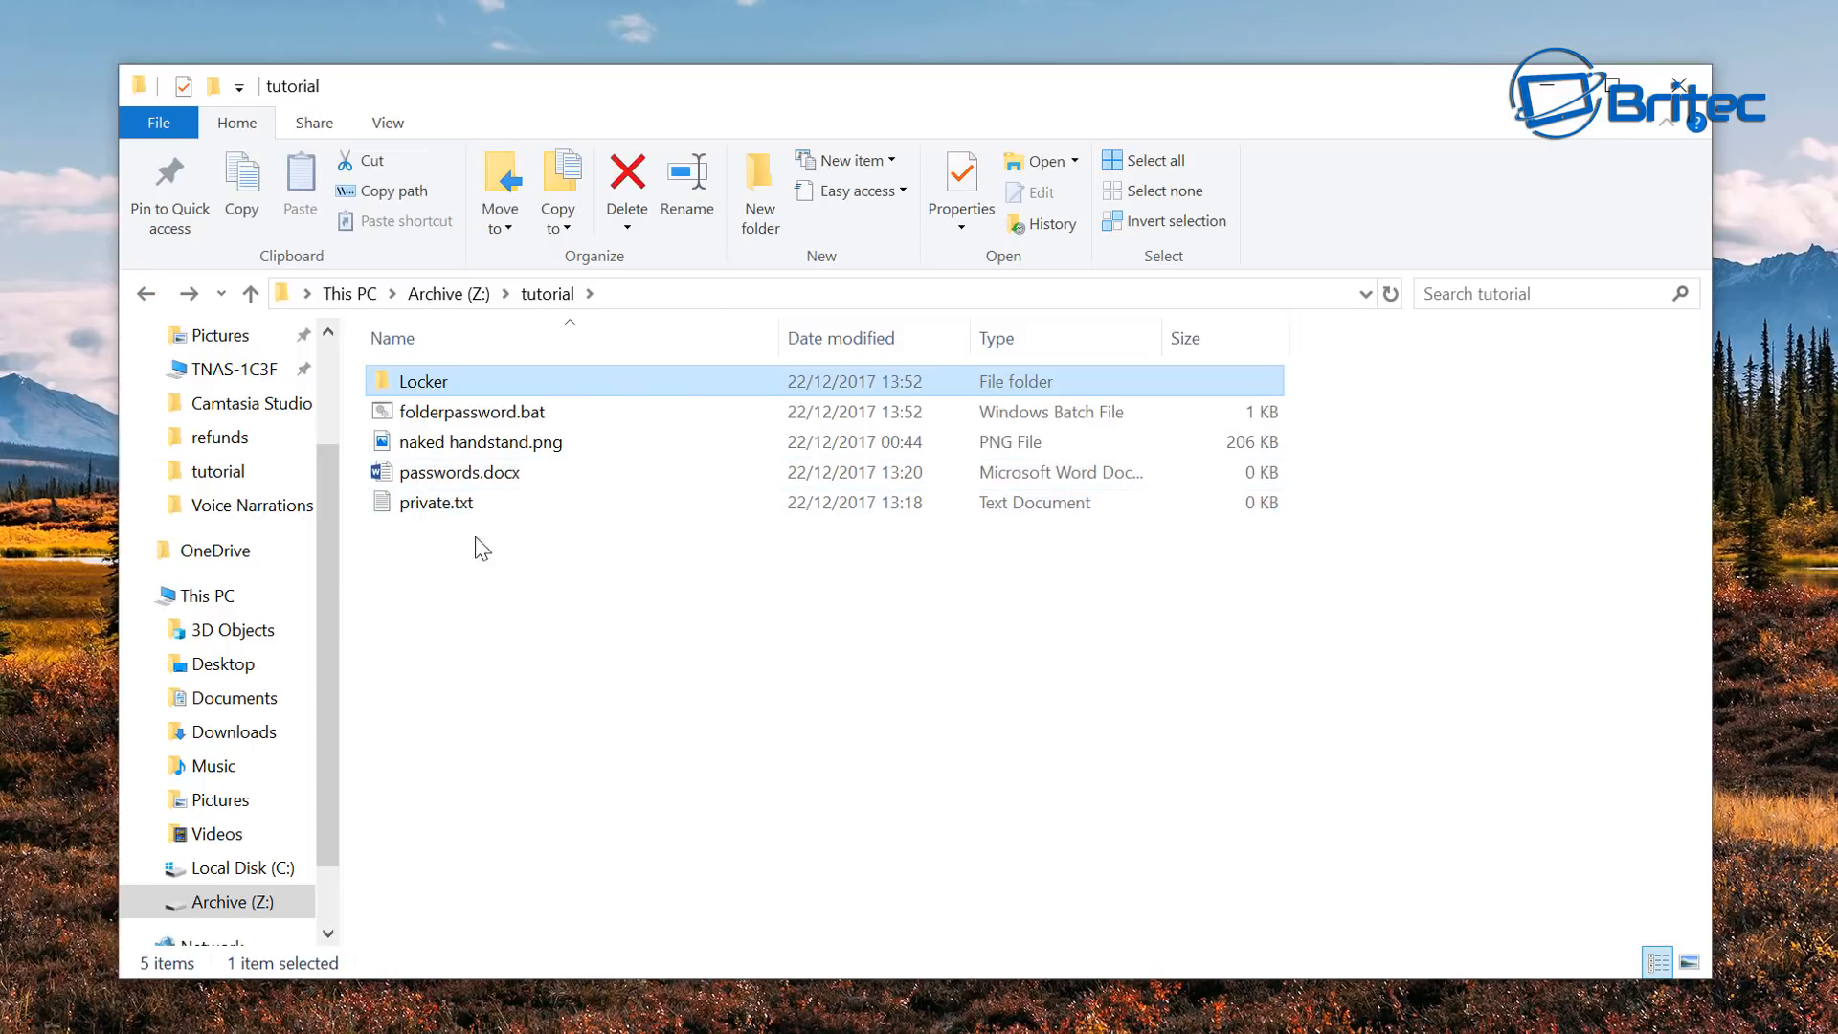
Move private.txt, passwords.docx and naked handstand.png into Locker and verify they are inside
click(446, 503)
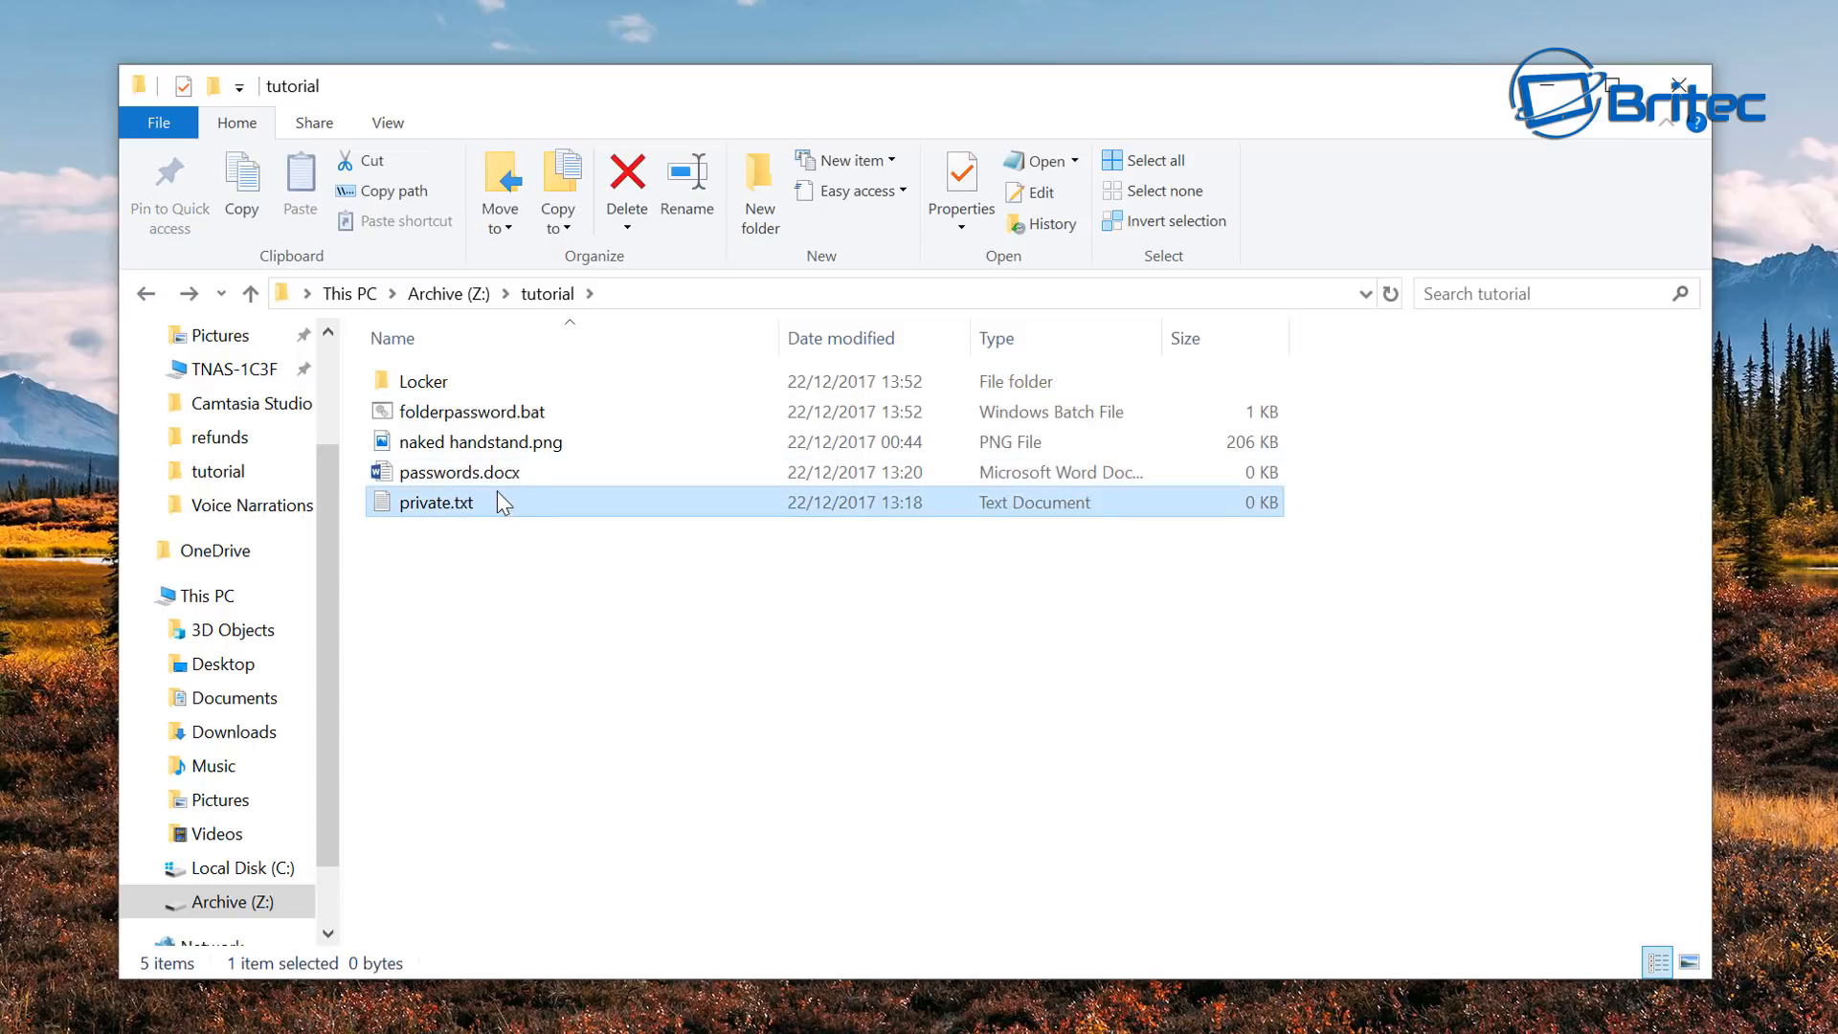
ctrl+click(460, 473)
ctrl+click(520, 445)
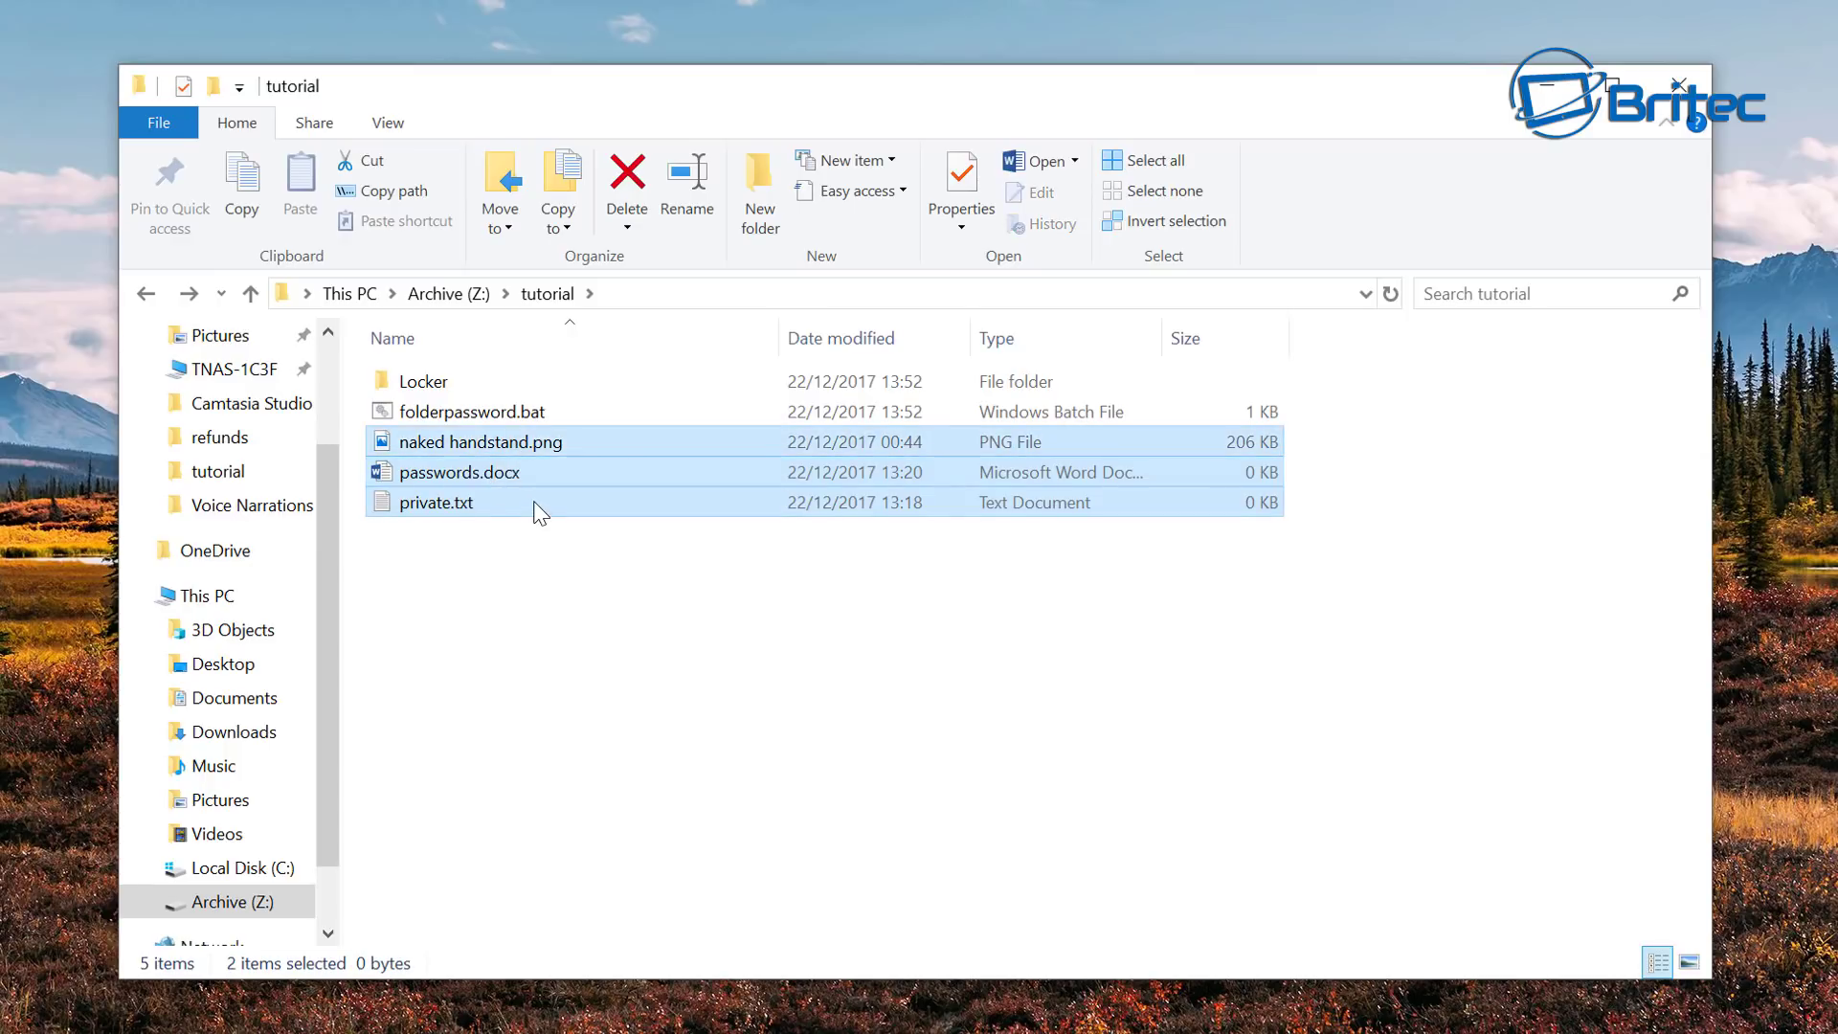
right_click(463, 473)
click(403, 646)
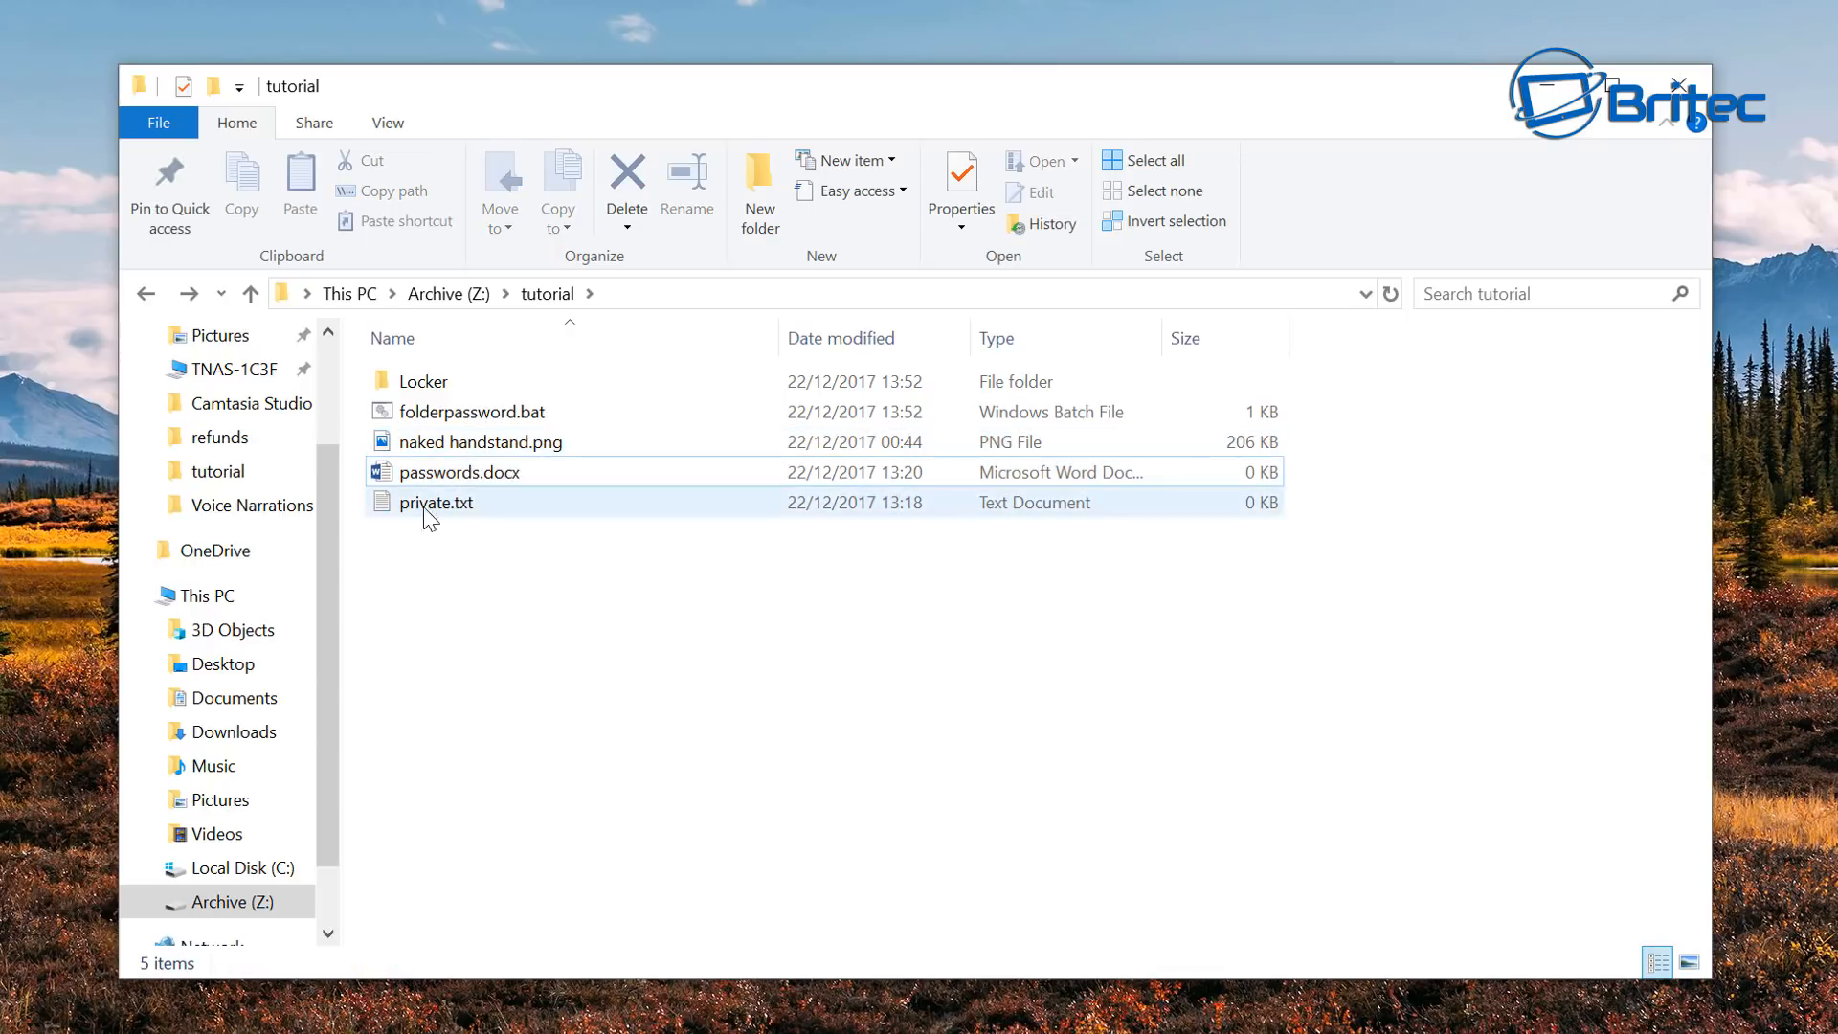
mouse_move(431, 544)
mouse_down()
mouse_move(414, 441)
mouse_move(446, 387)
mouse_up()
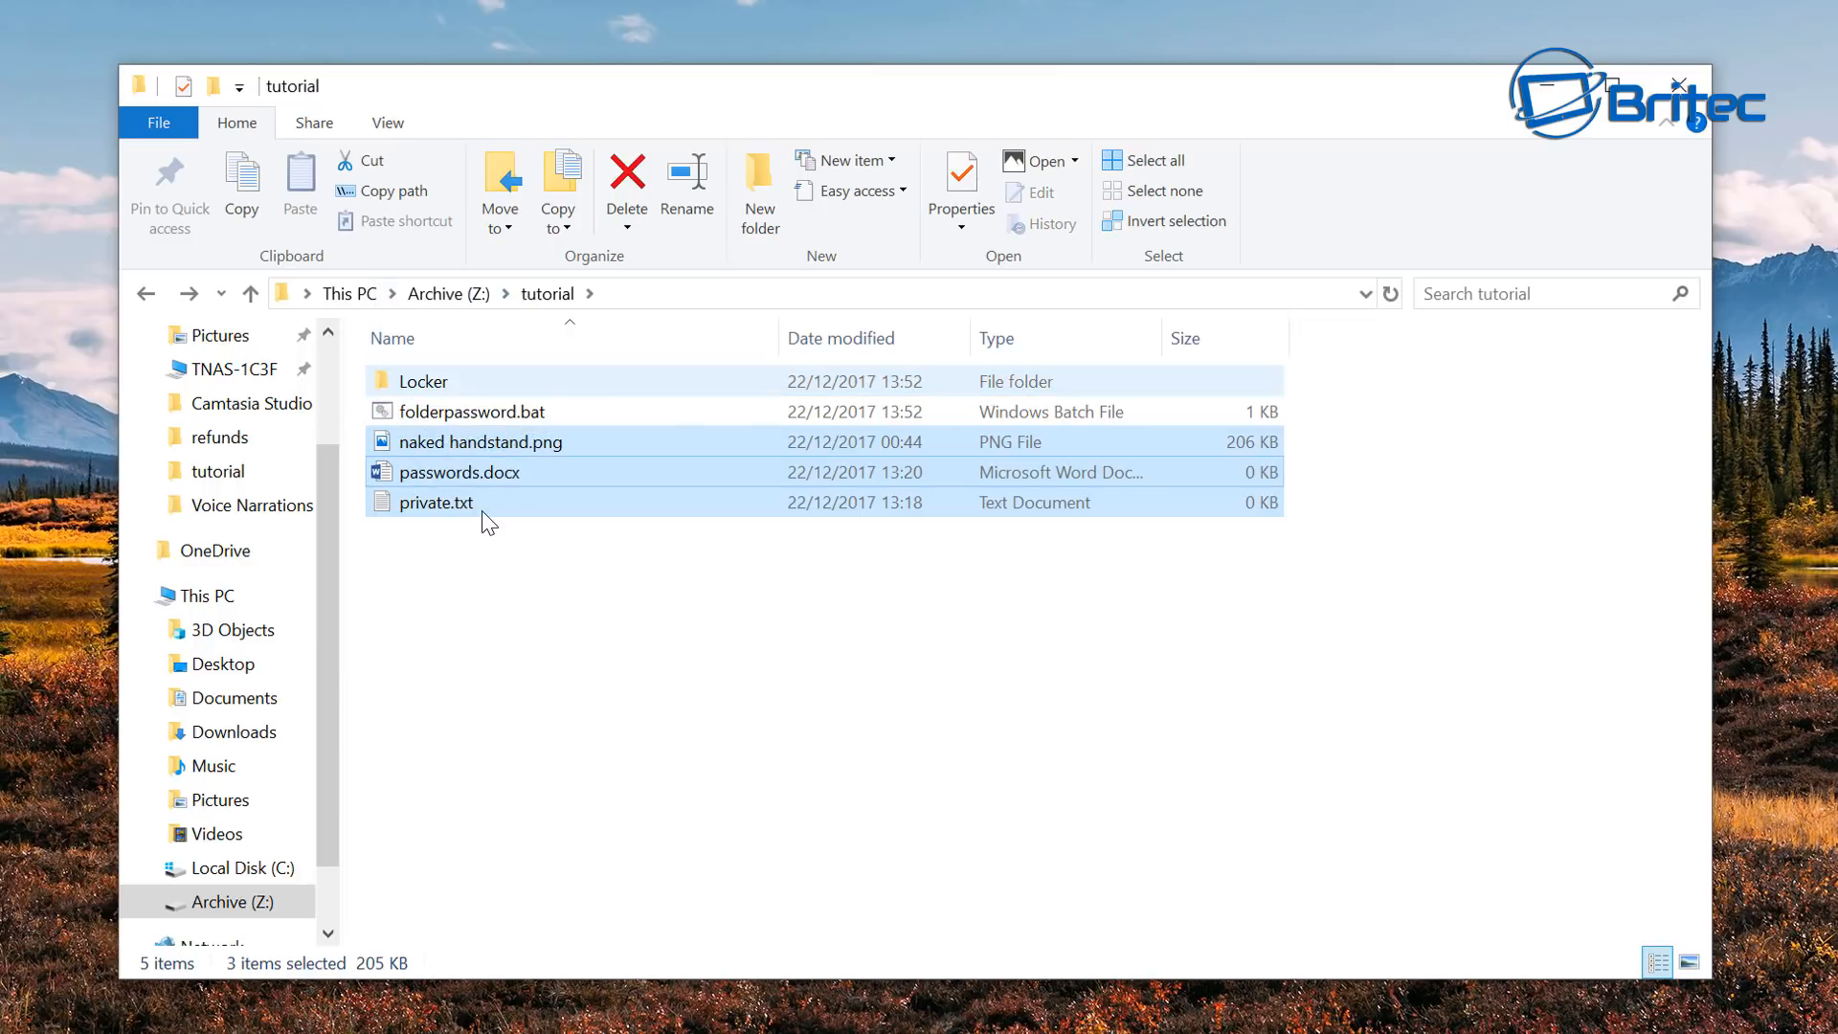
double_click(430, 382)
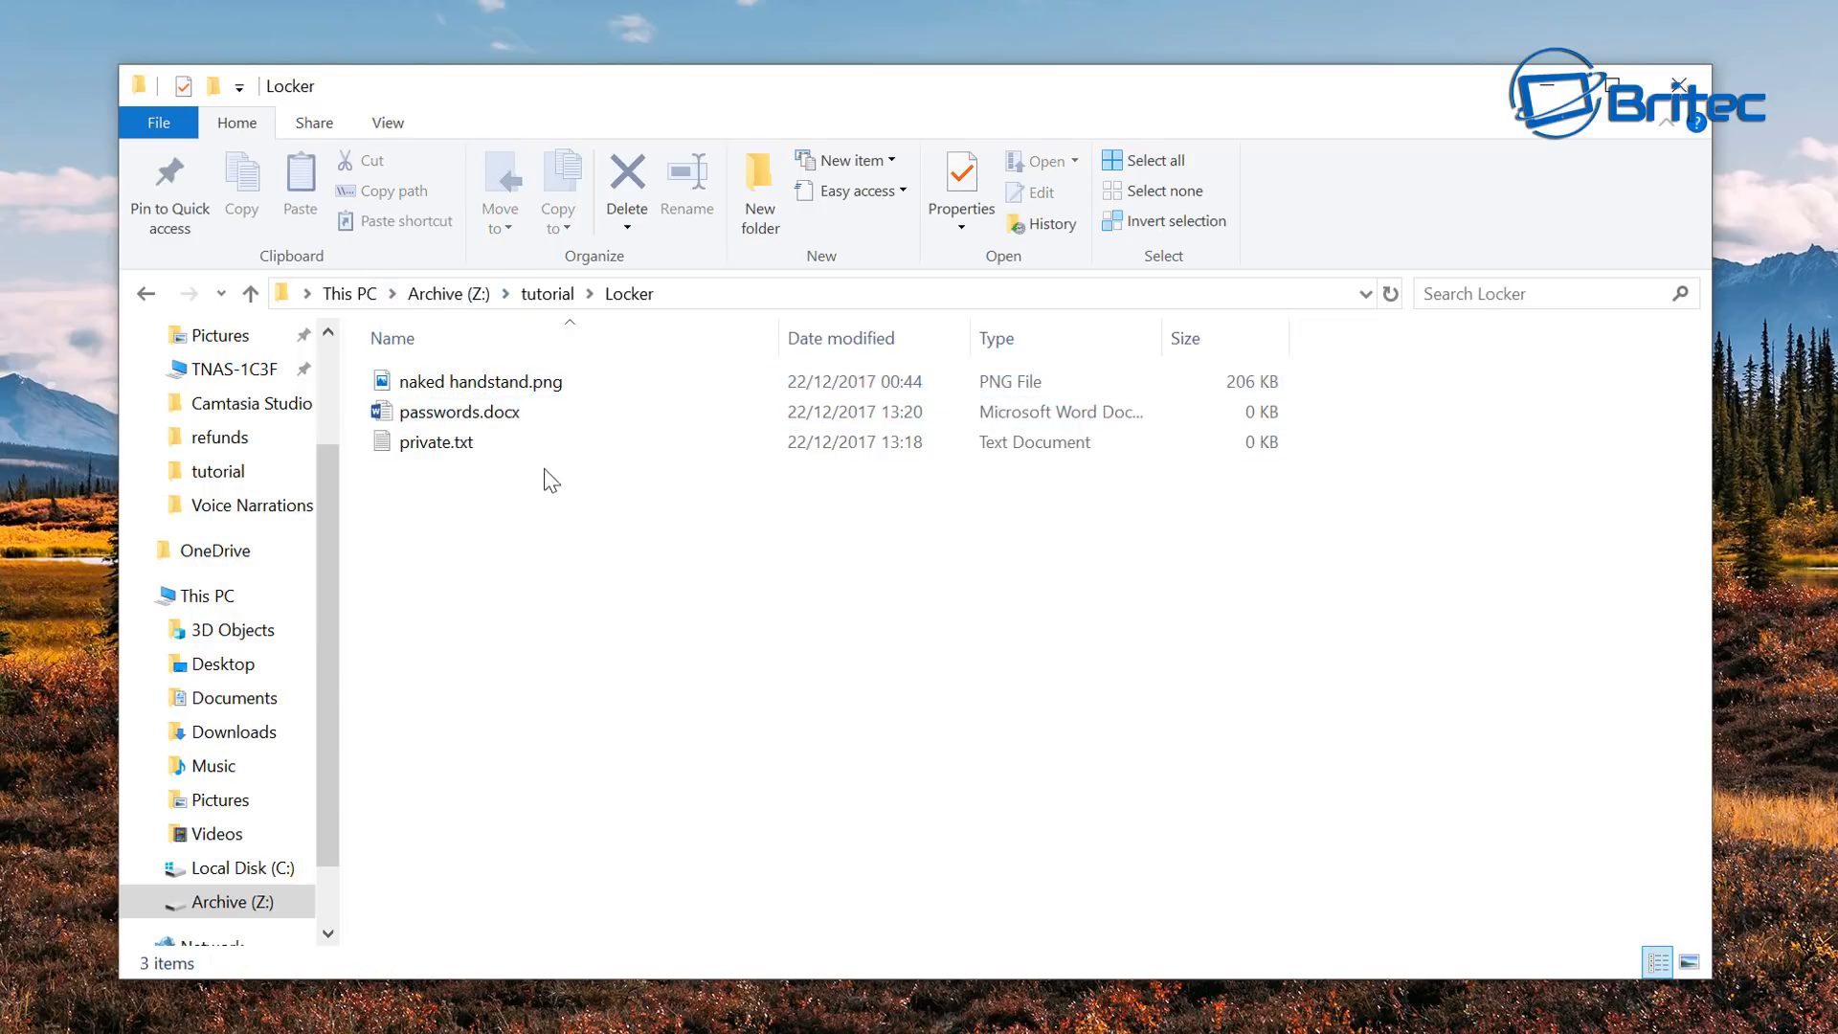
click(145, 294)
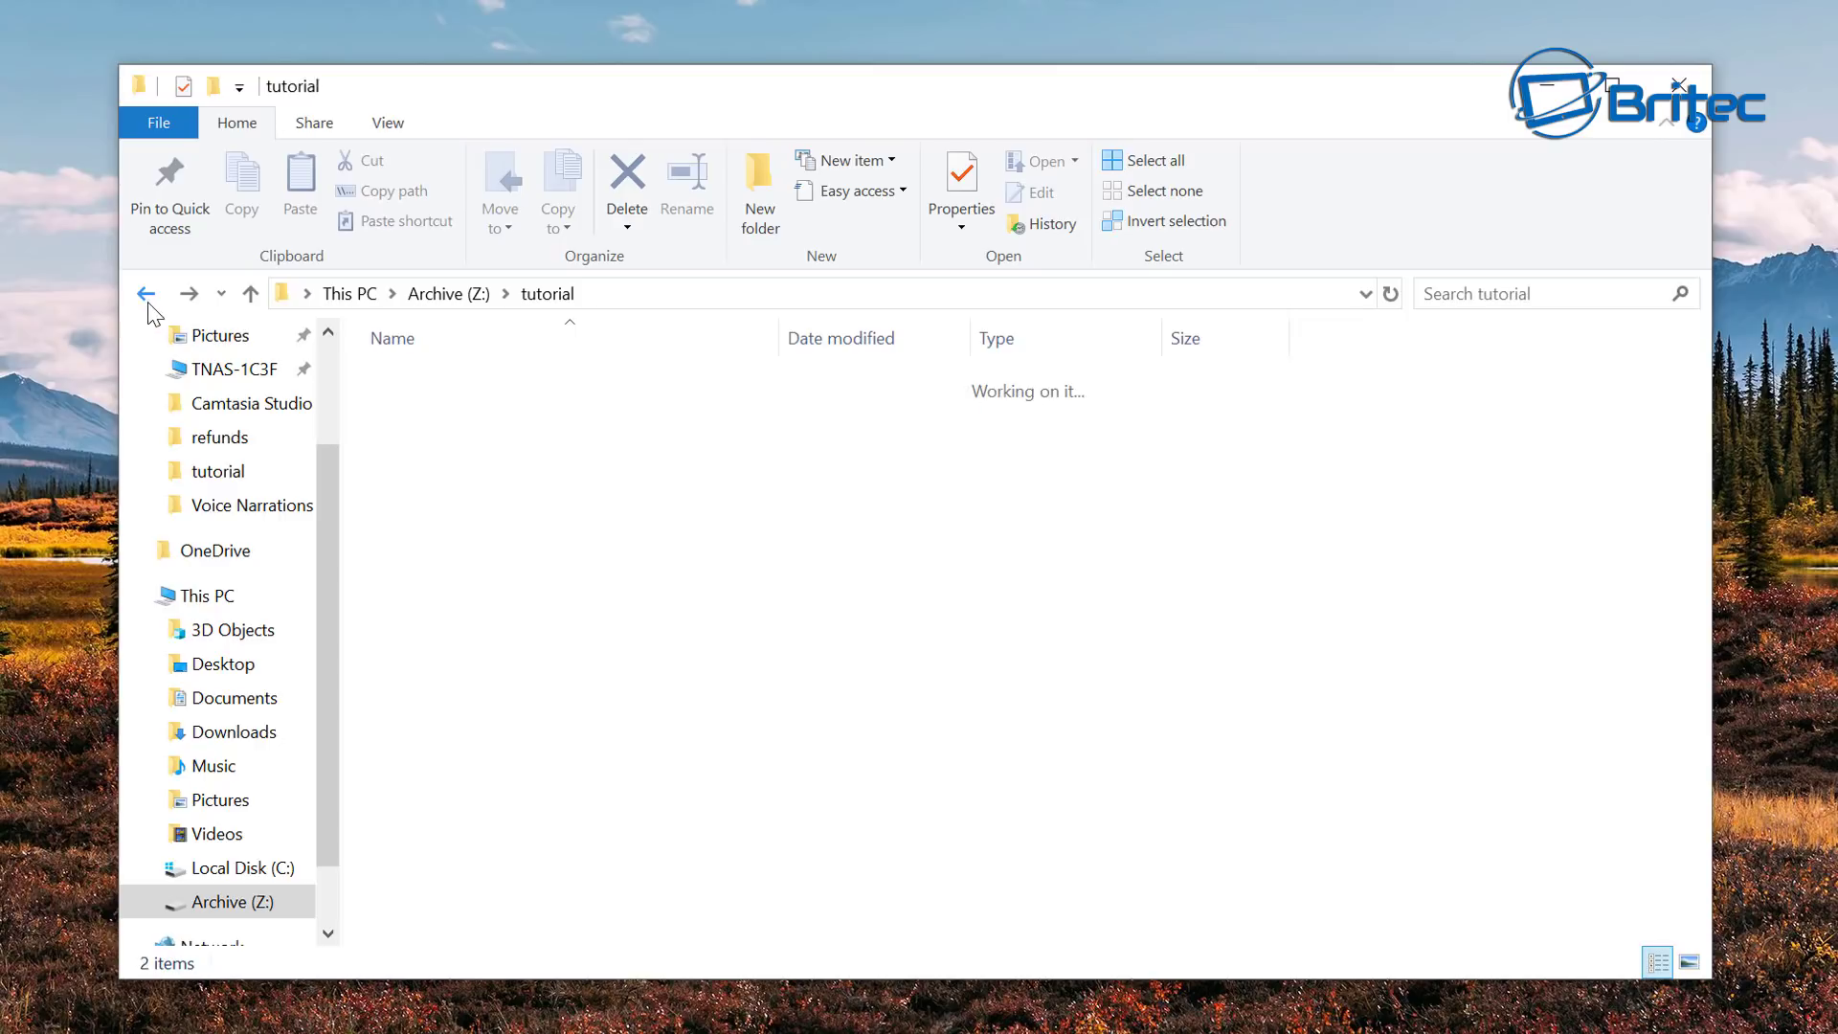
click(517, 503)
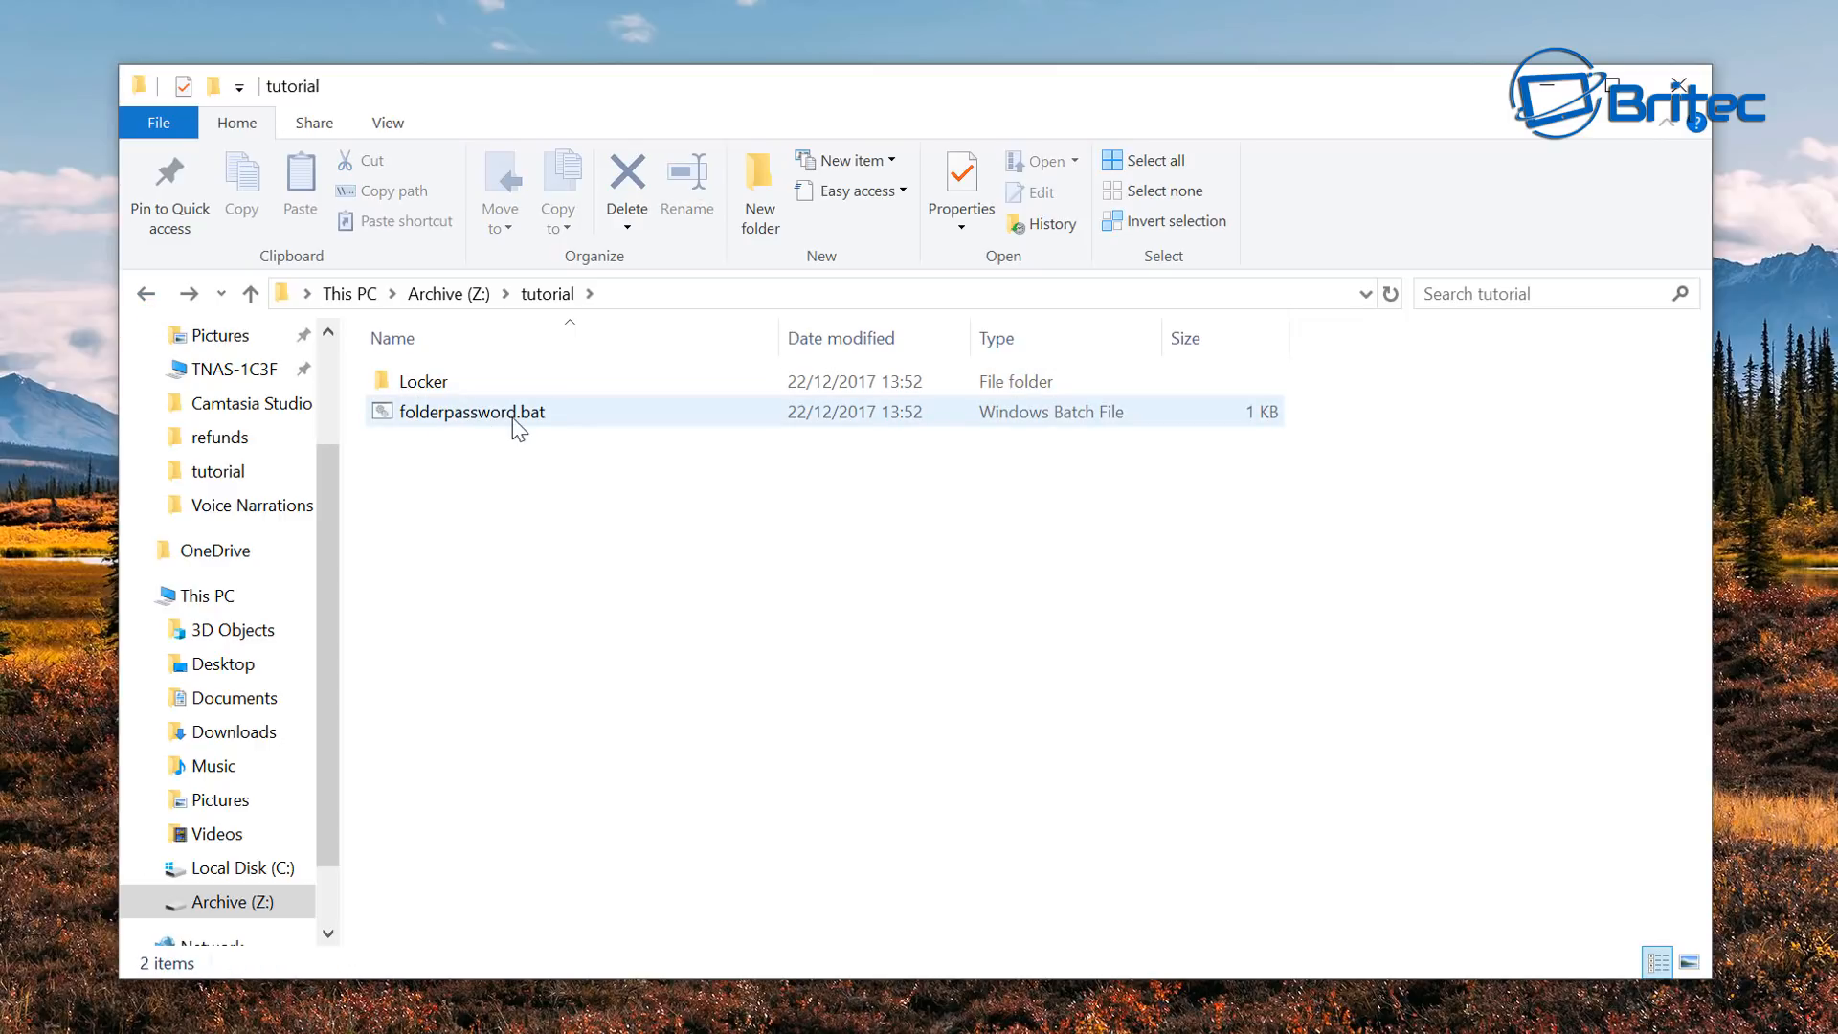
Run folderpassword.bat and answer Y to lock Locker, hiding it from the tutorial folder
double_click(517, 427)
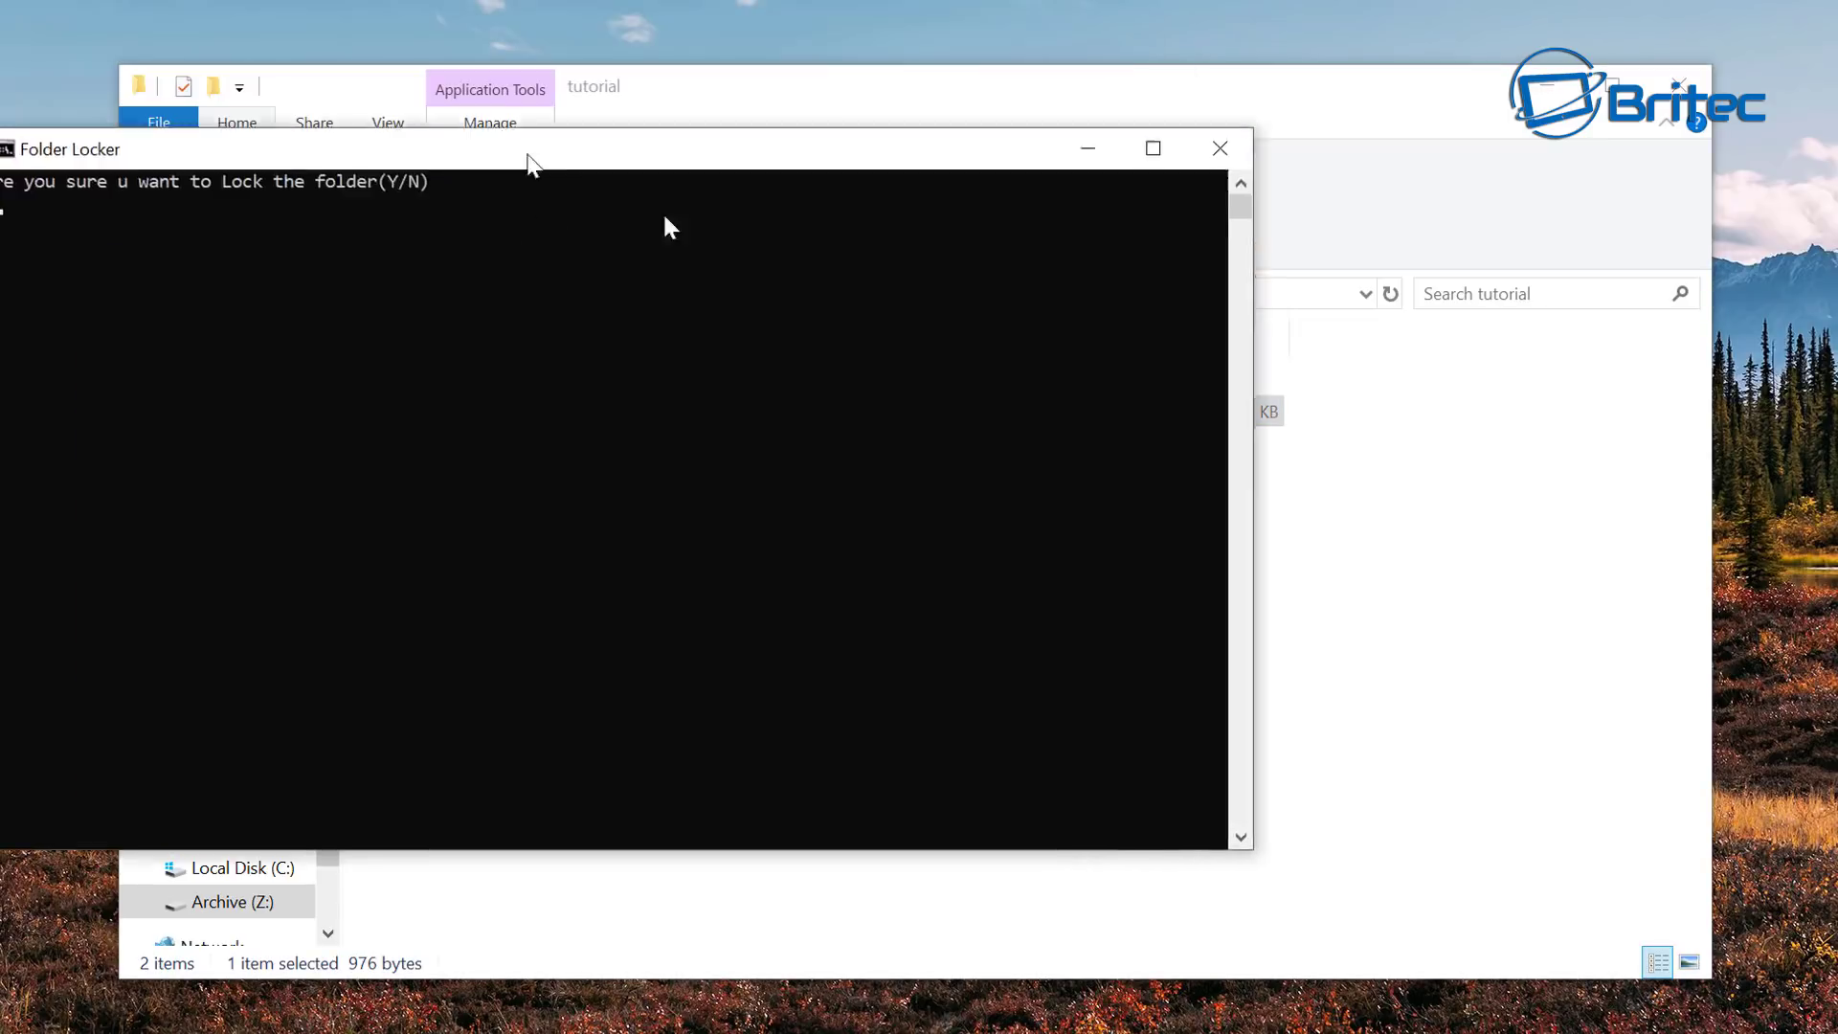
drag(661, 158, 797, 187)
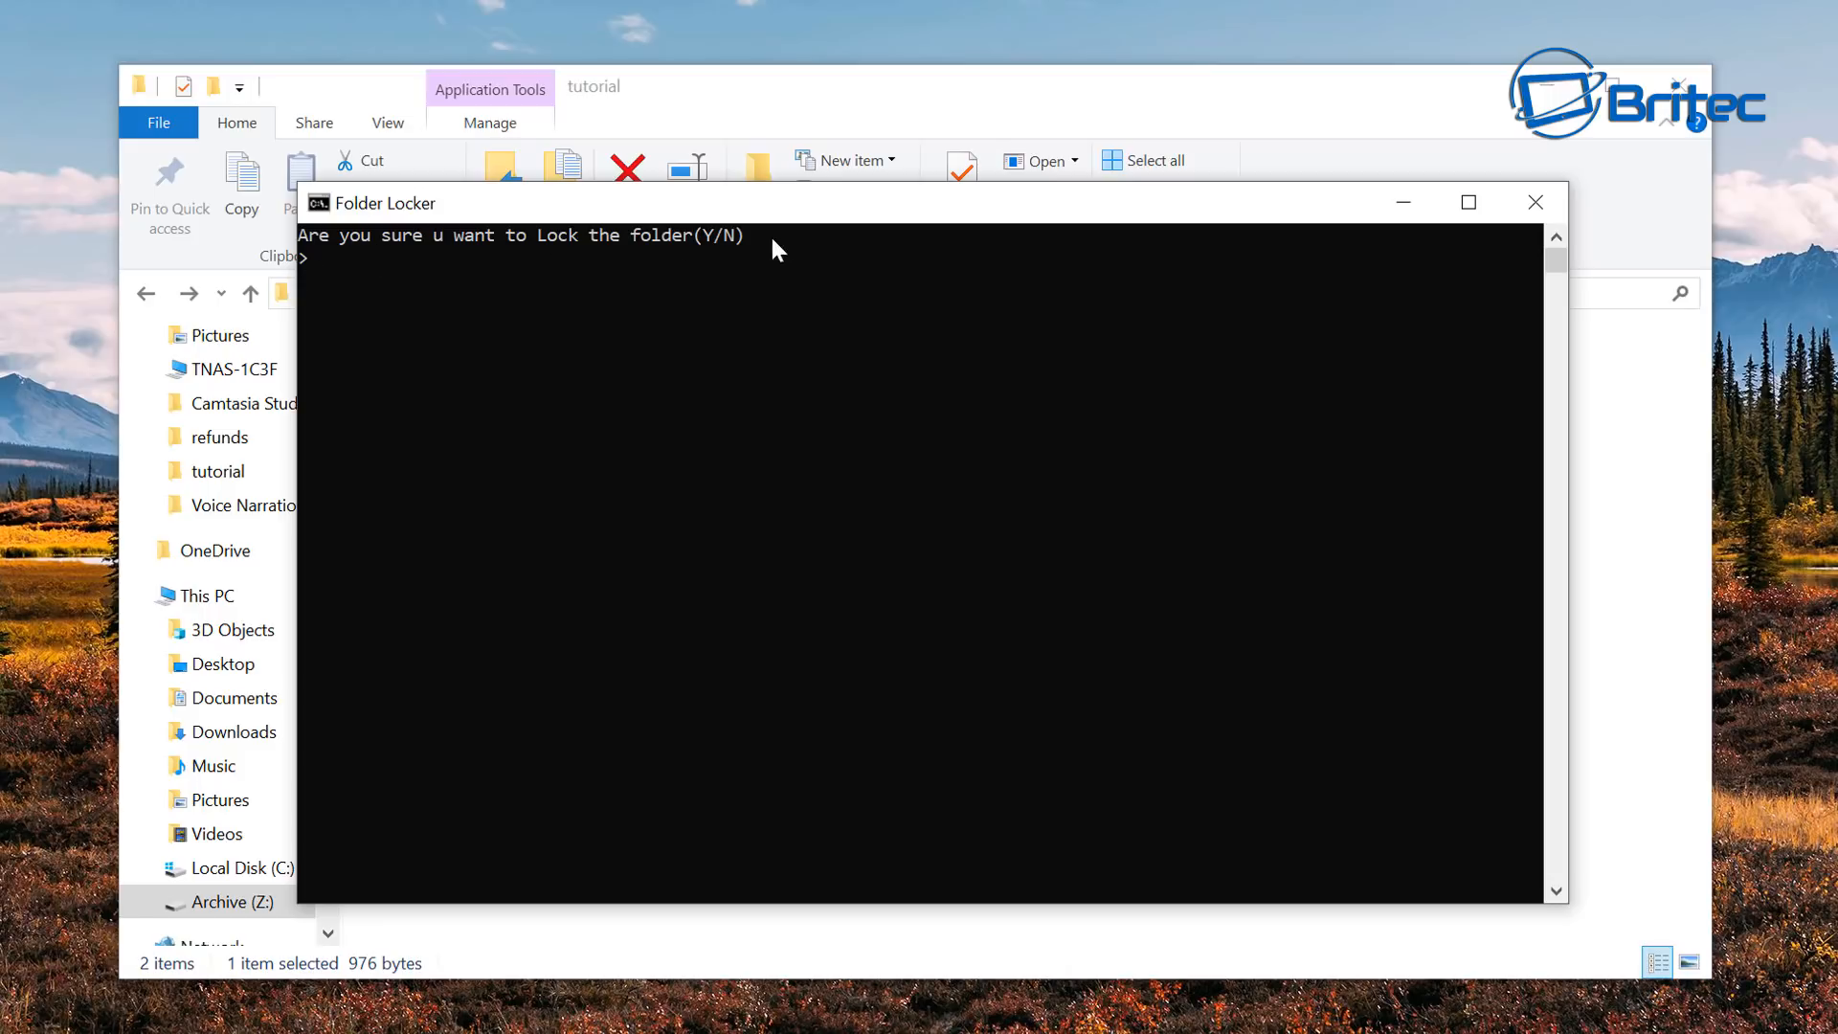
text(y)
key(Return)
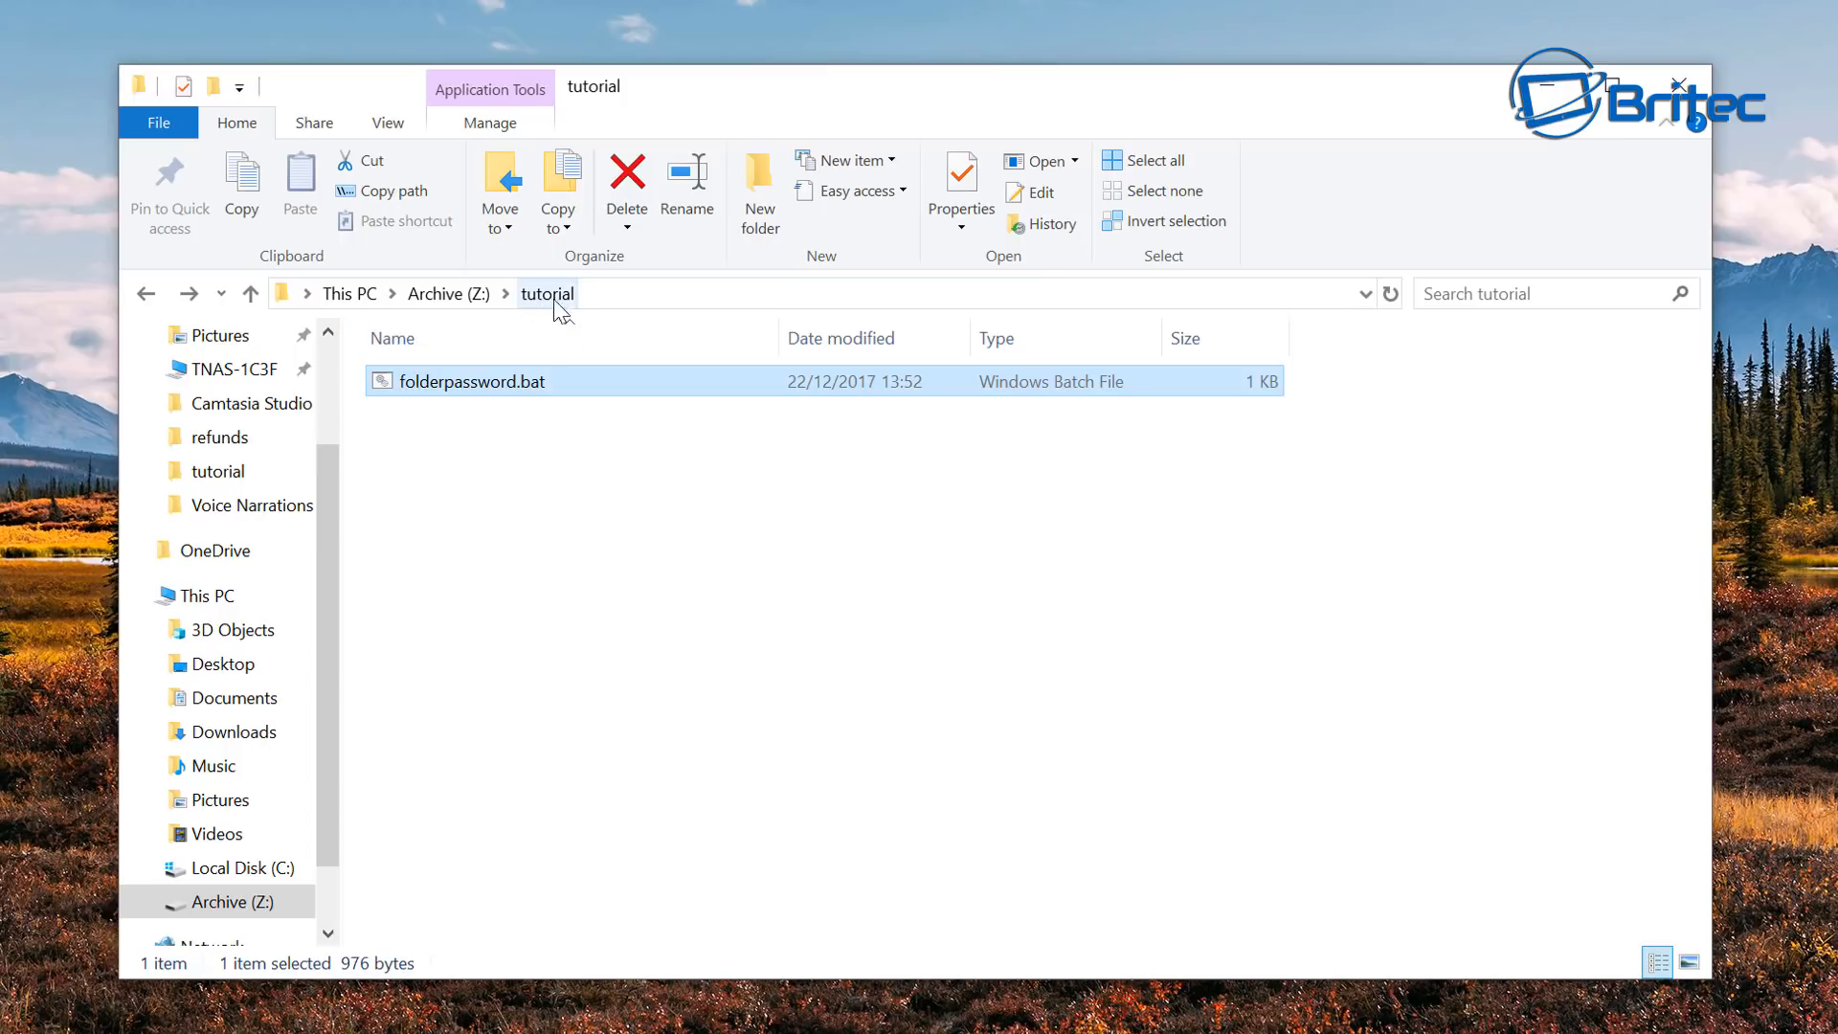
Mark folderpassword.bat as Hidden in its Properties
right_click(455, 385)
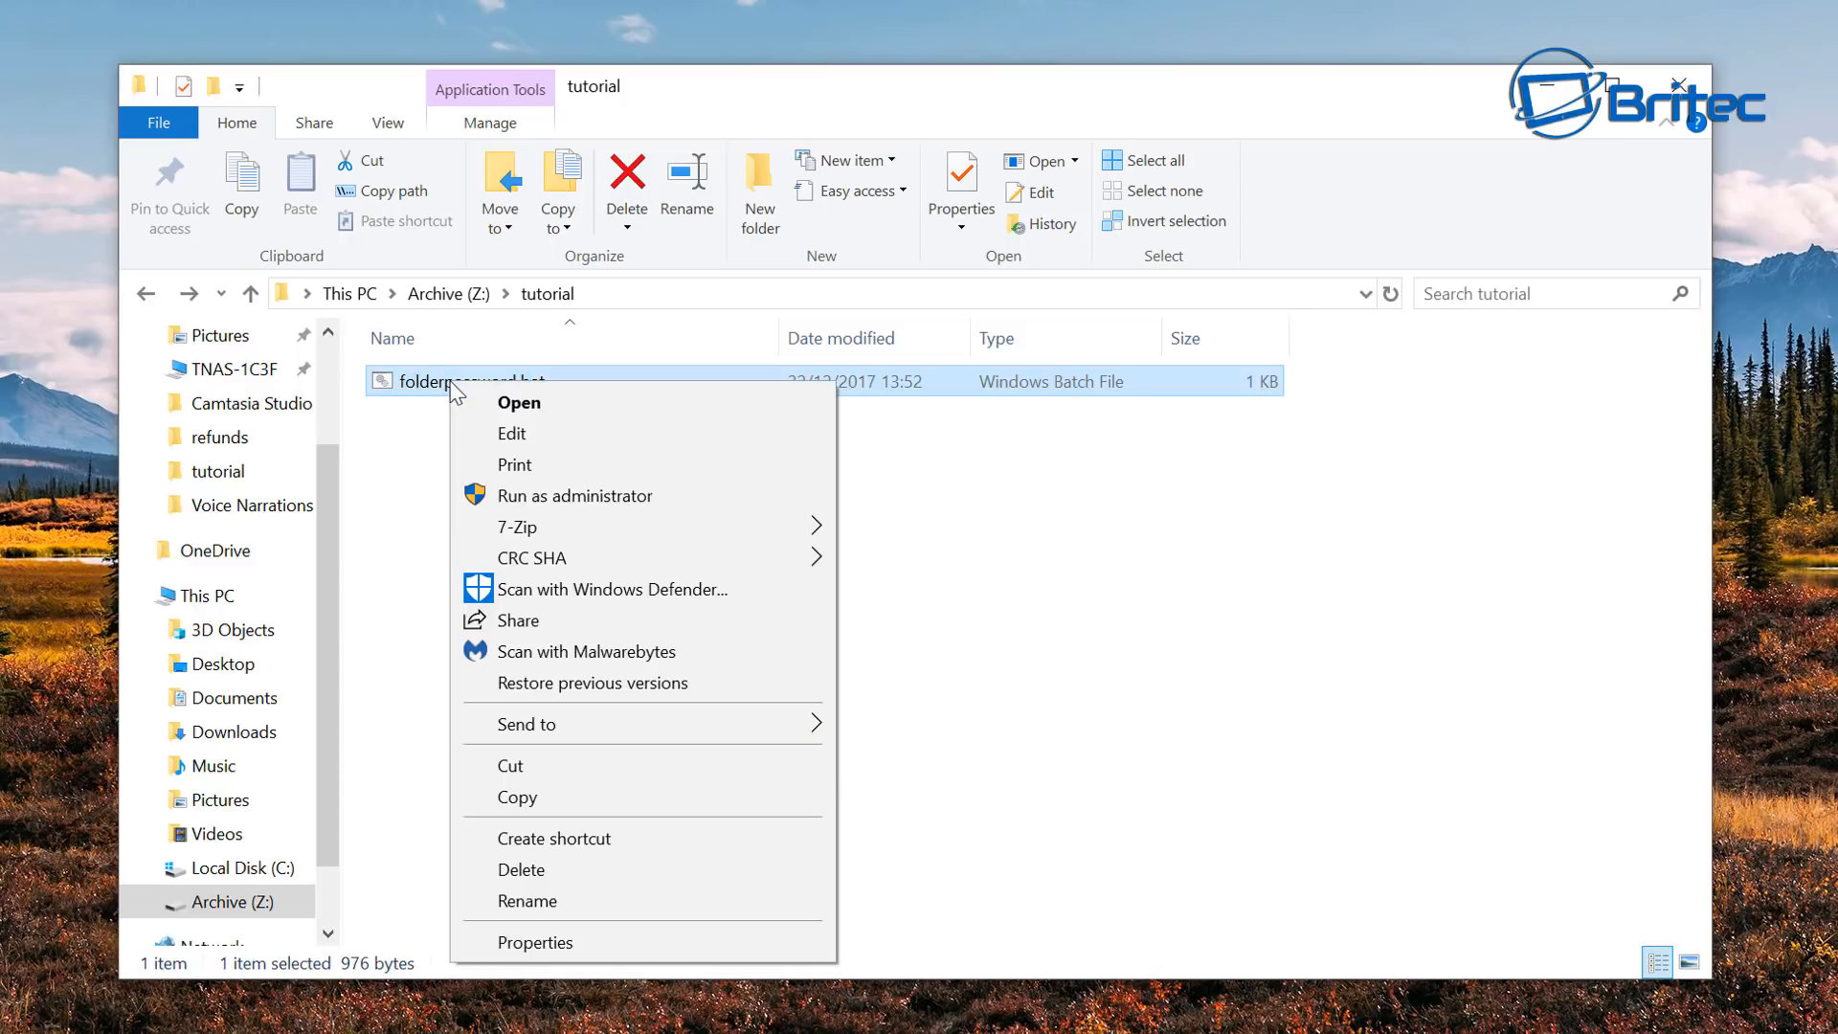
click(535, 943)
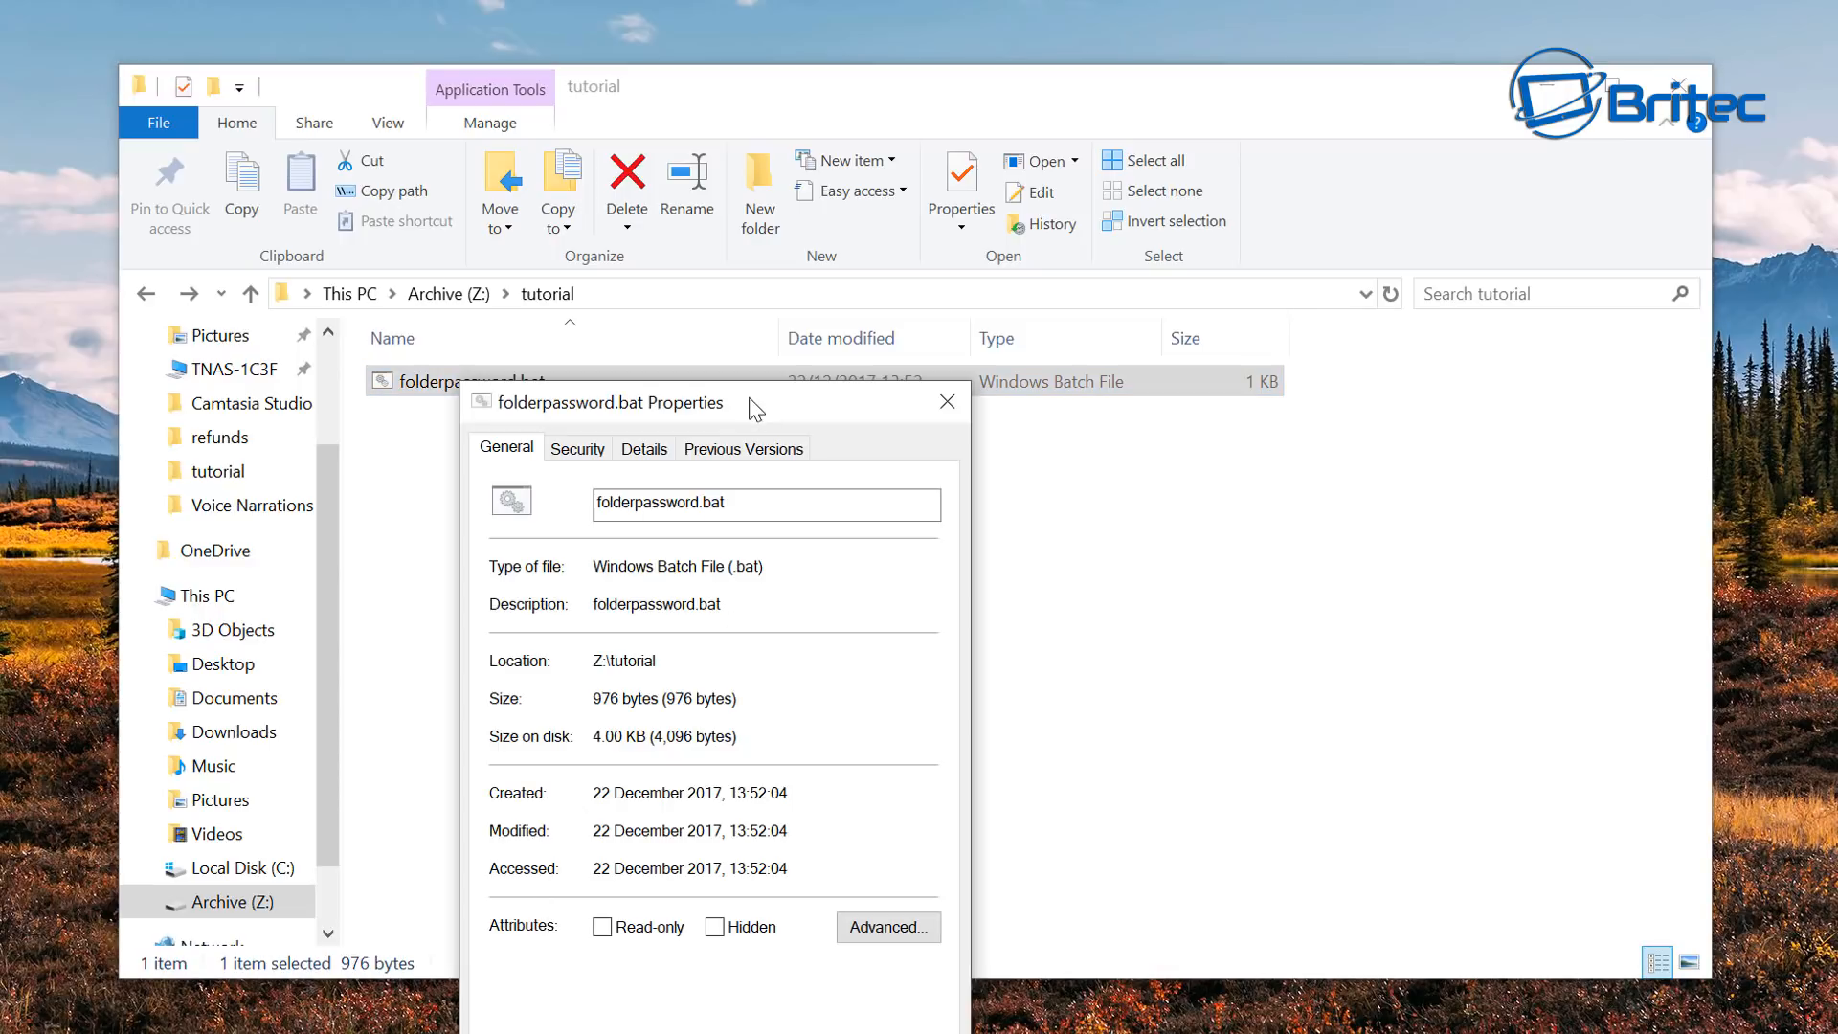
drag(748, 407, 687, 267)
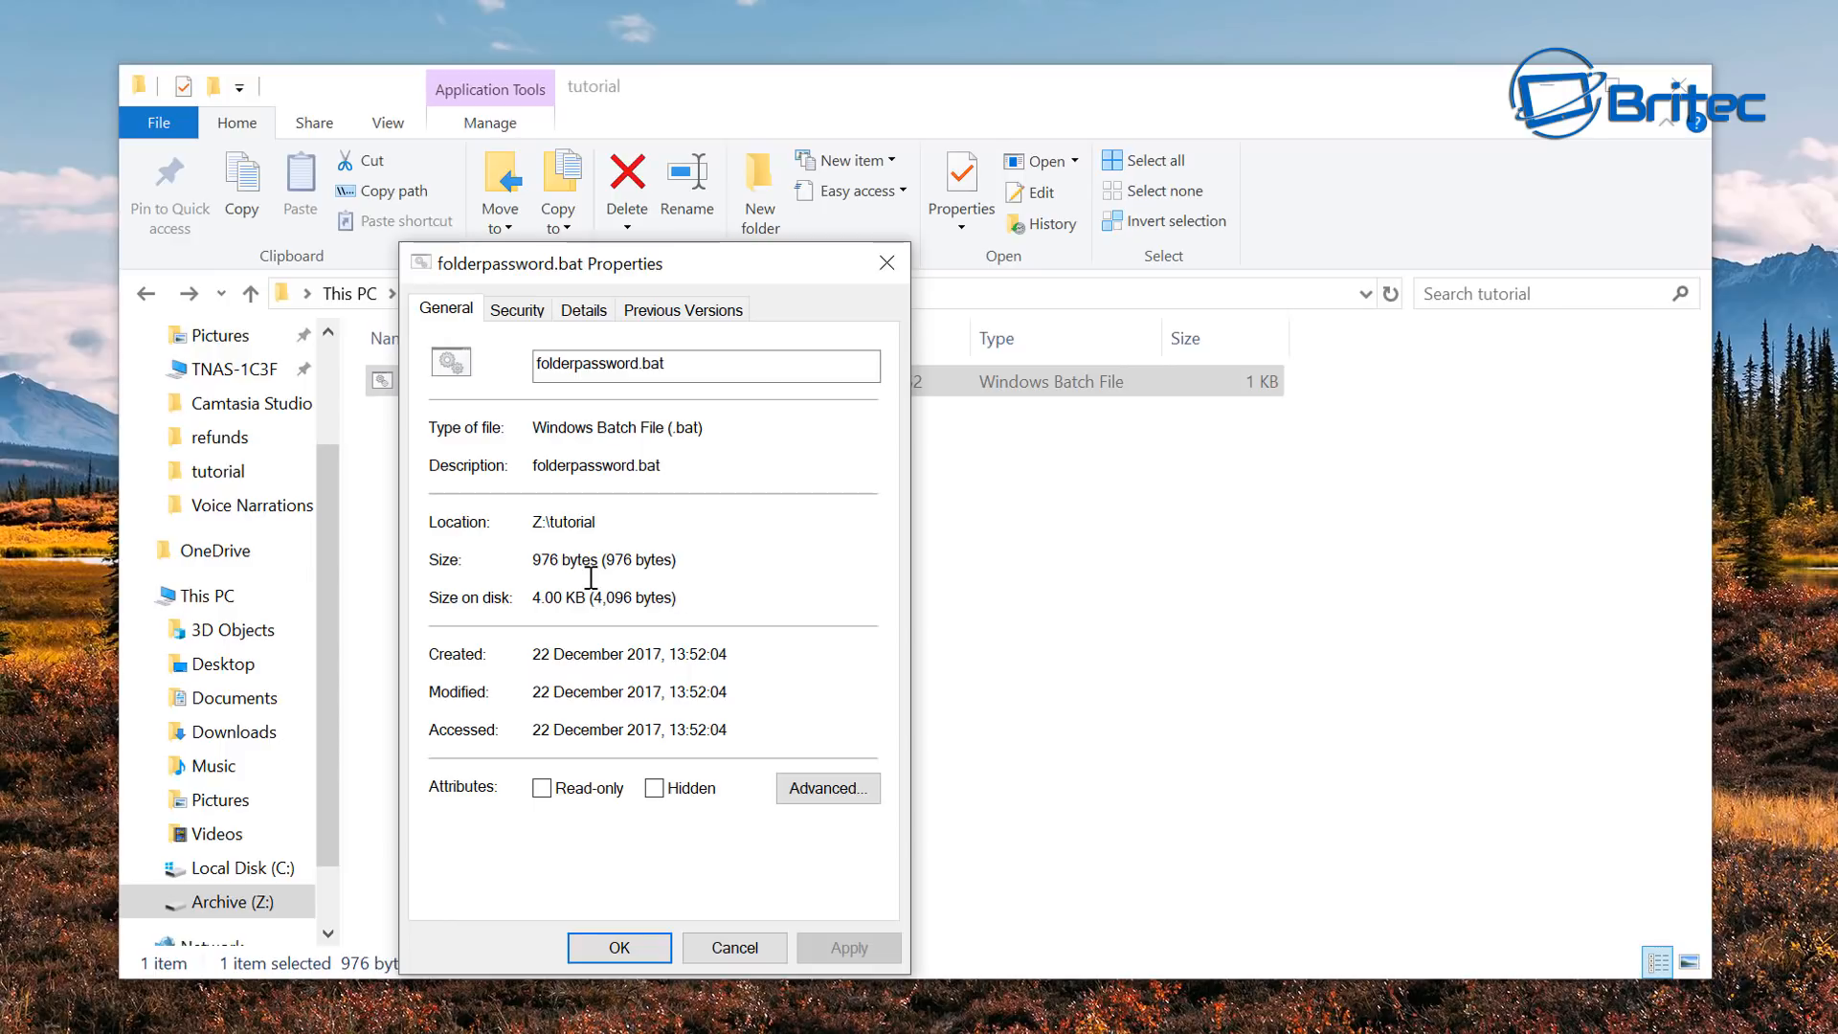
click(654, 789)
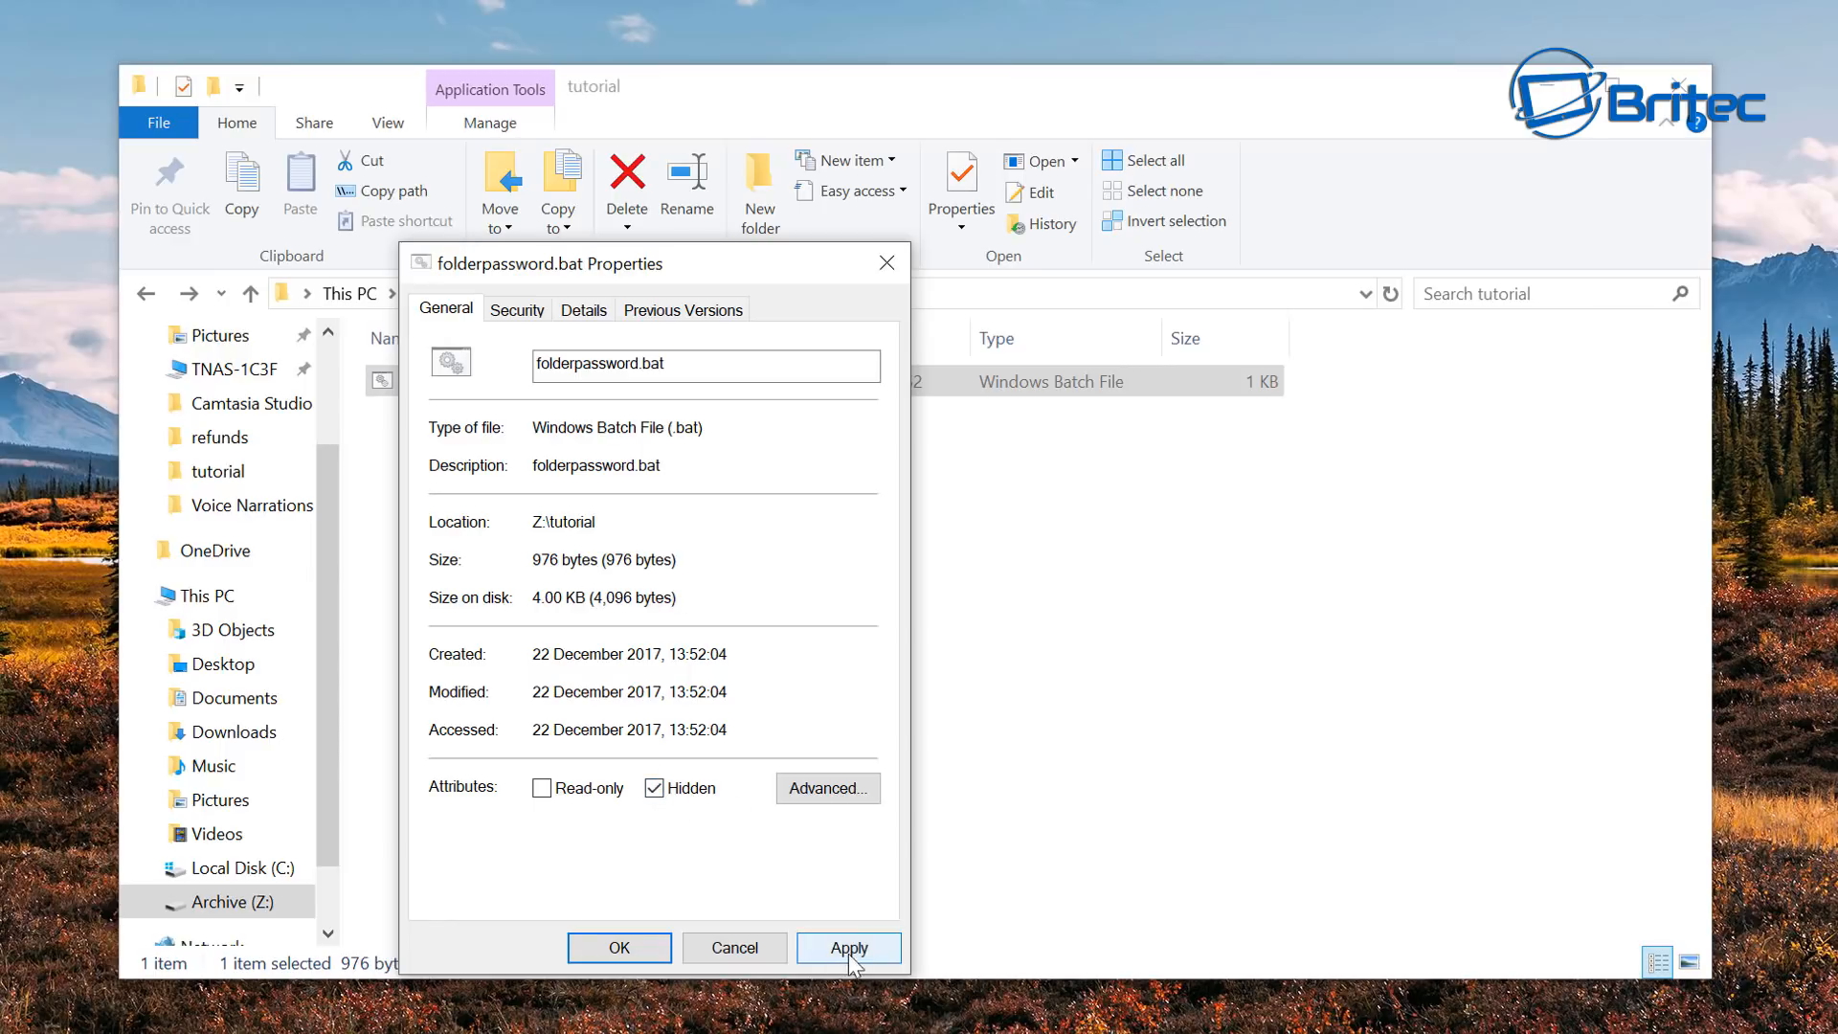
click(619, 948)
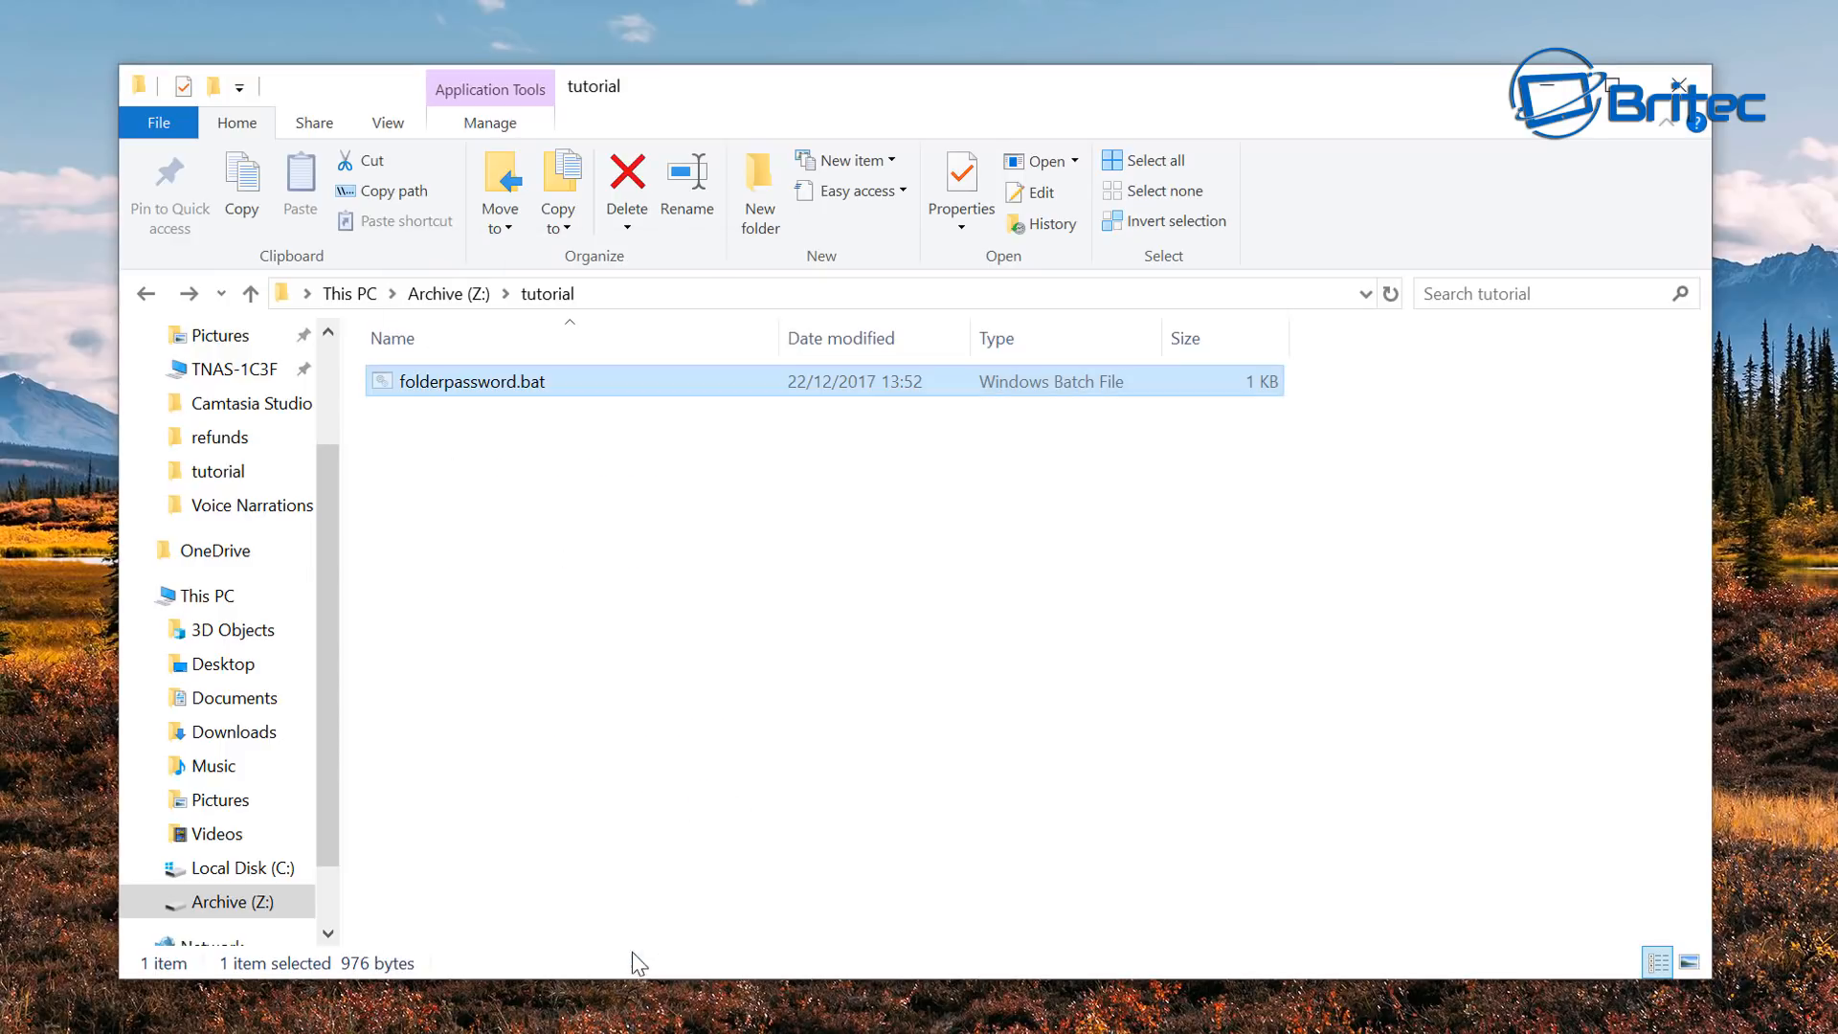
click(464, 488)
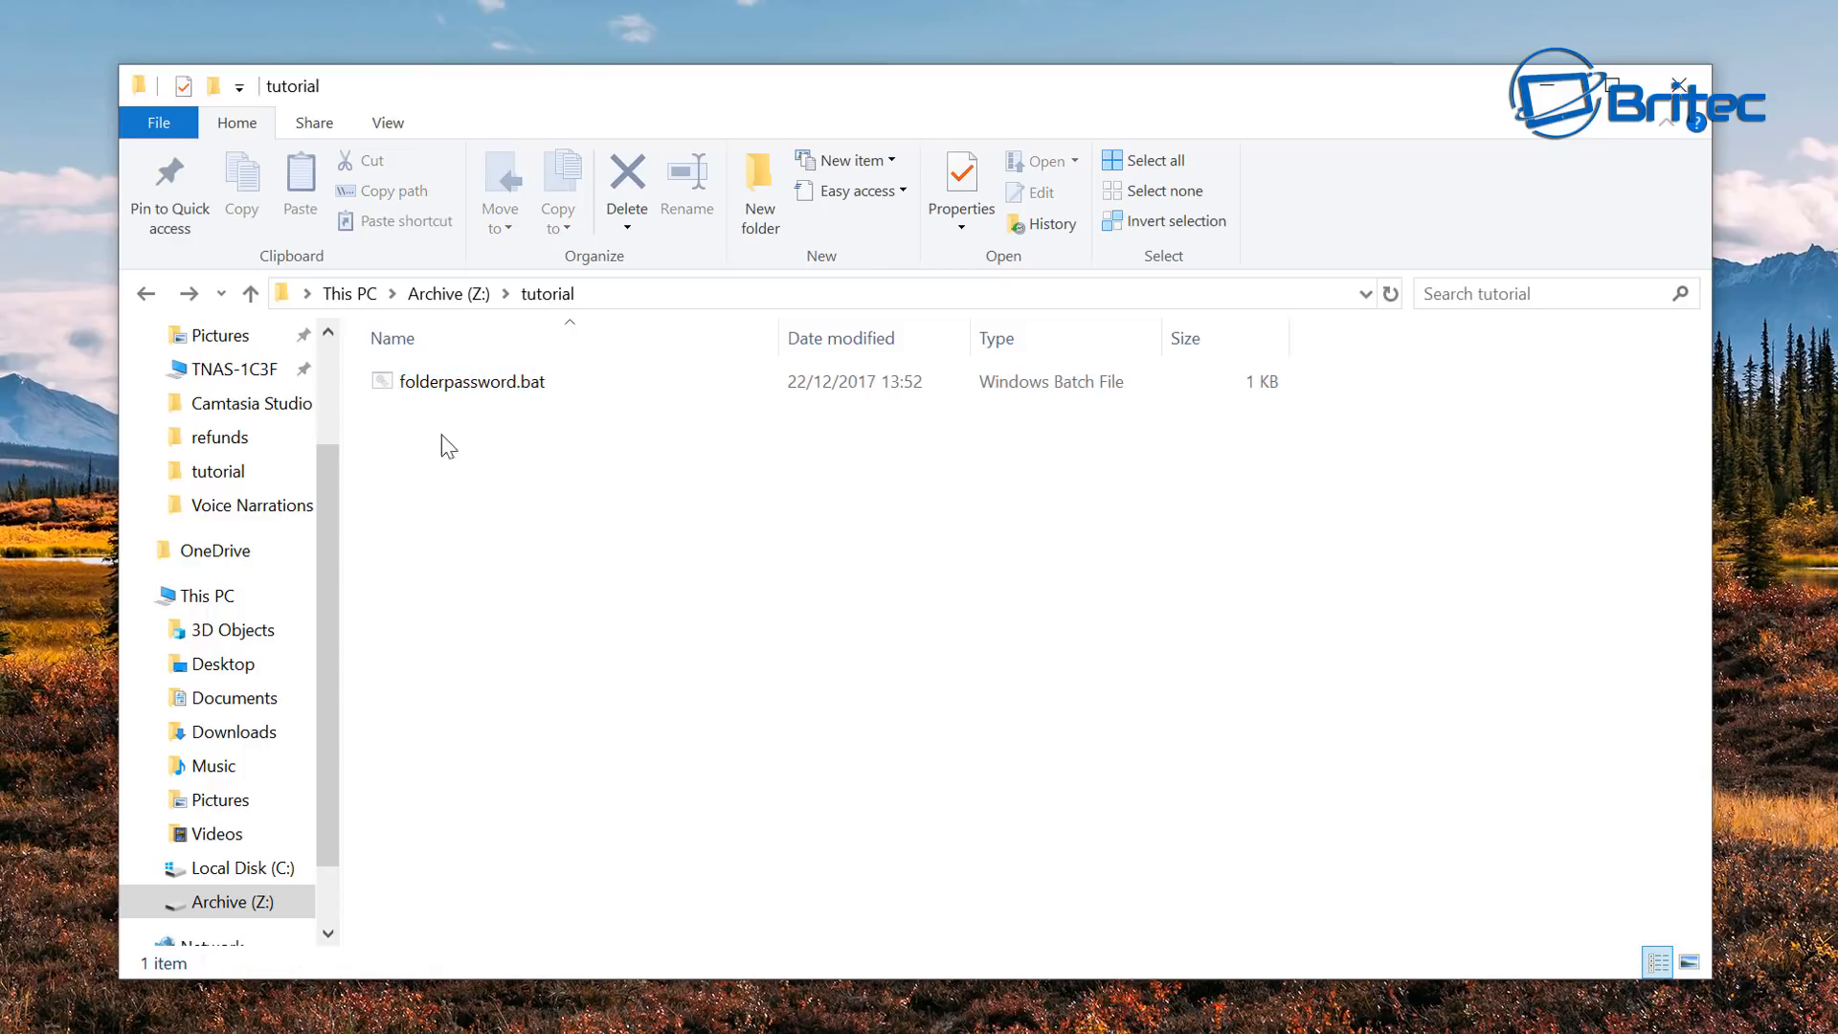
Toggle the View tab's Hidden items off and on so folderpassword.bat reappears
click(388, 122)
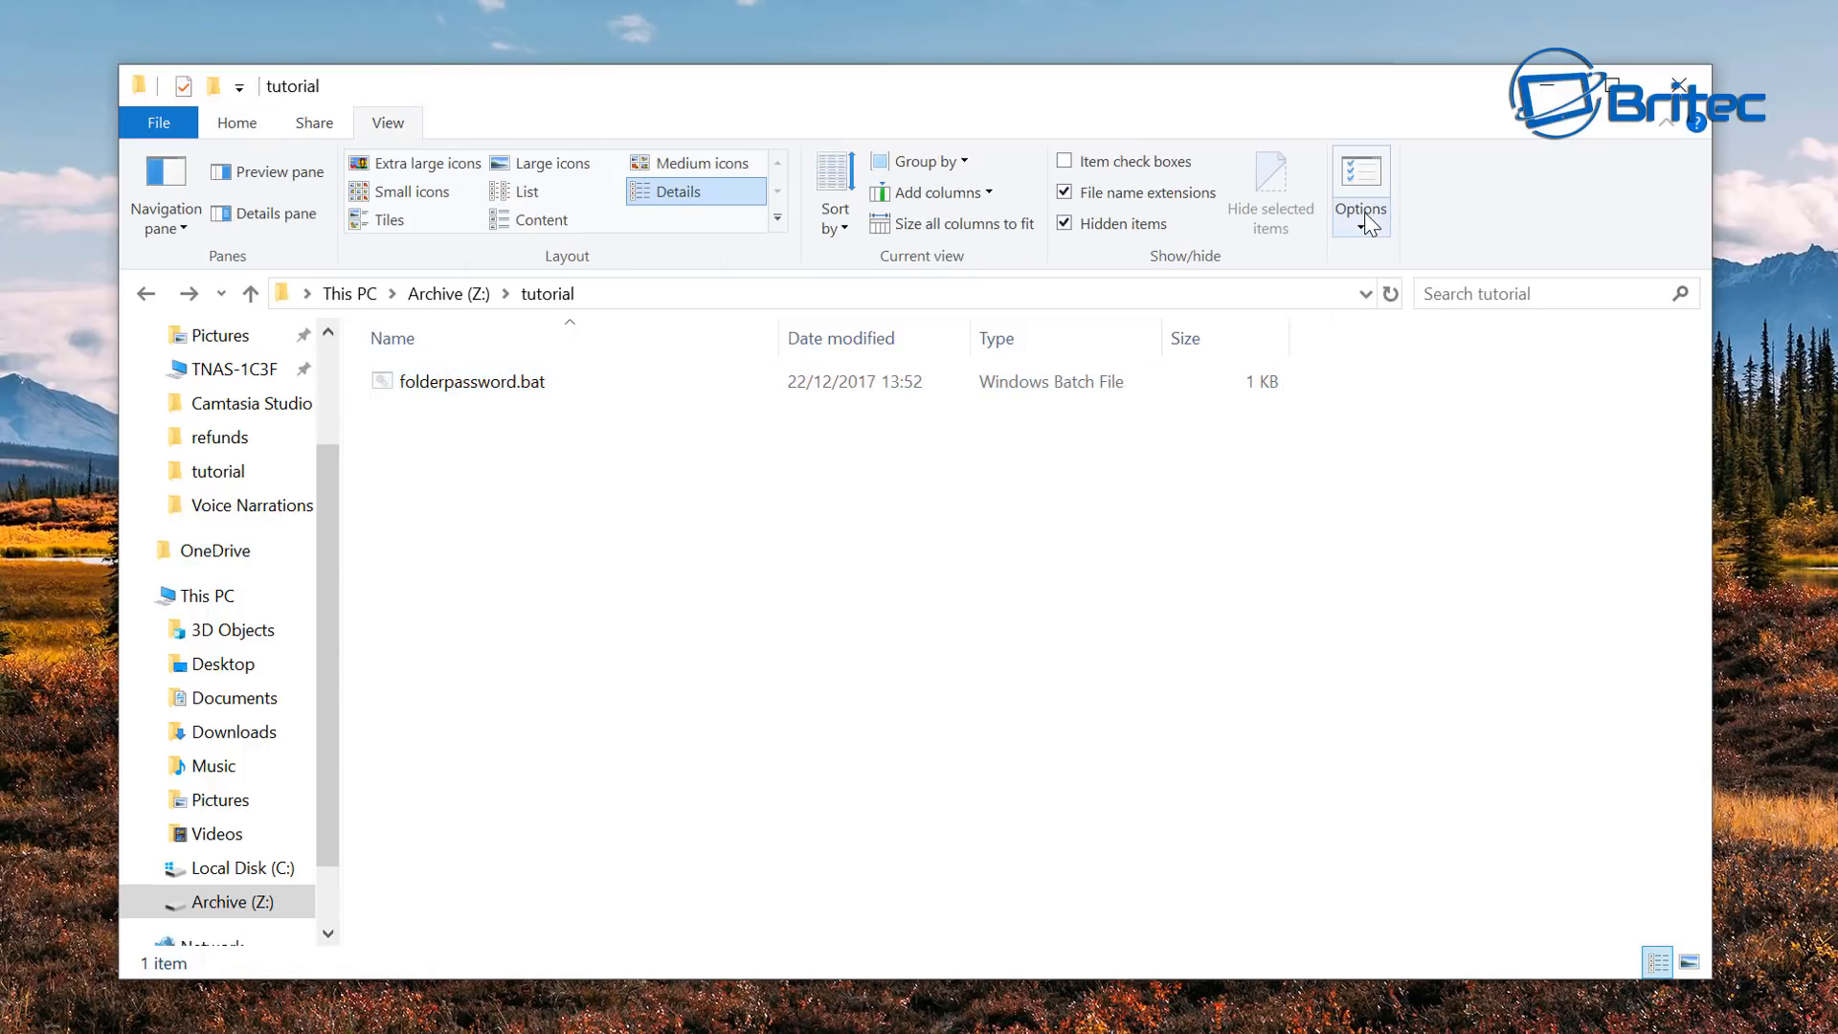
click(1065, 225)
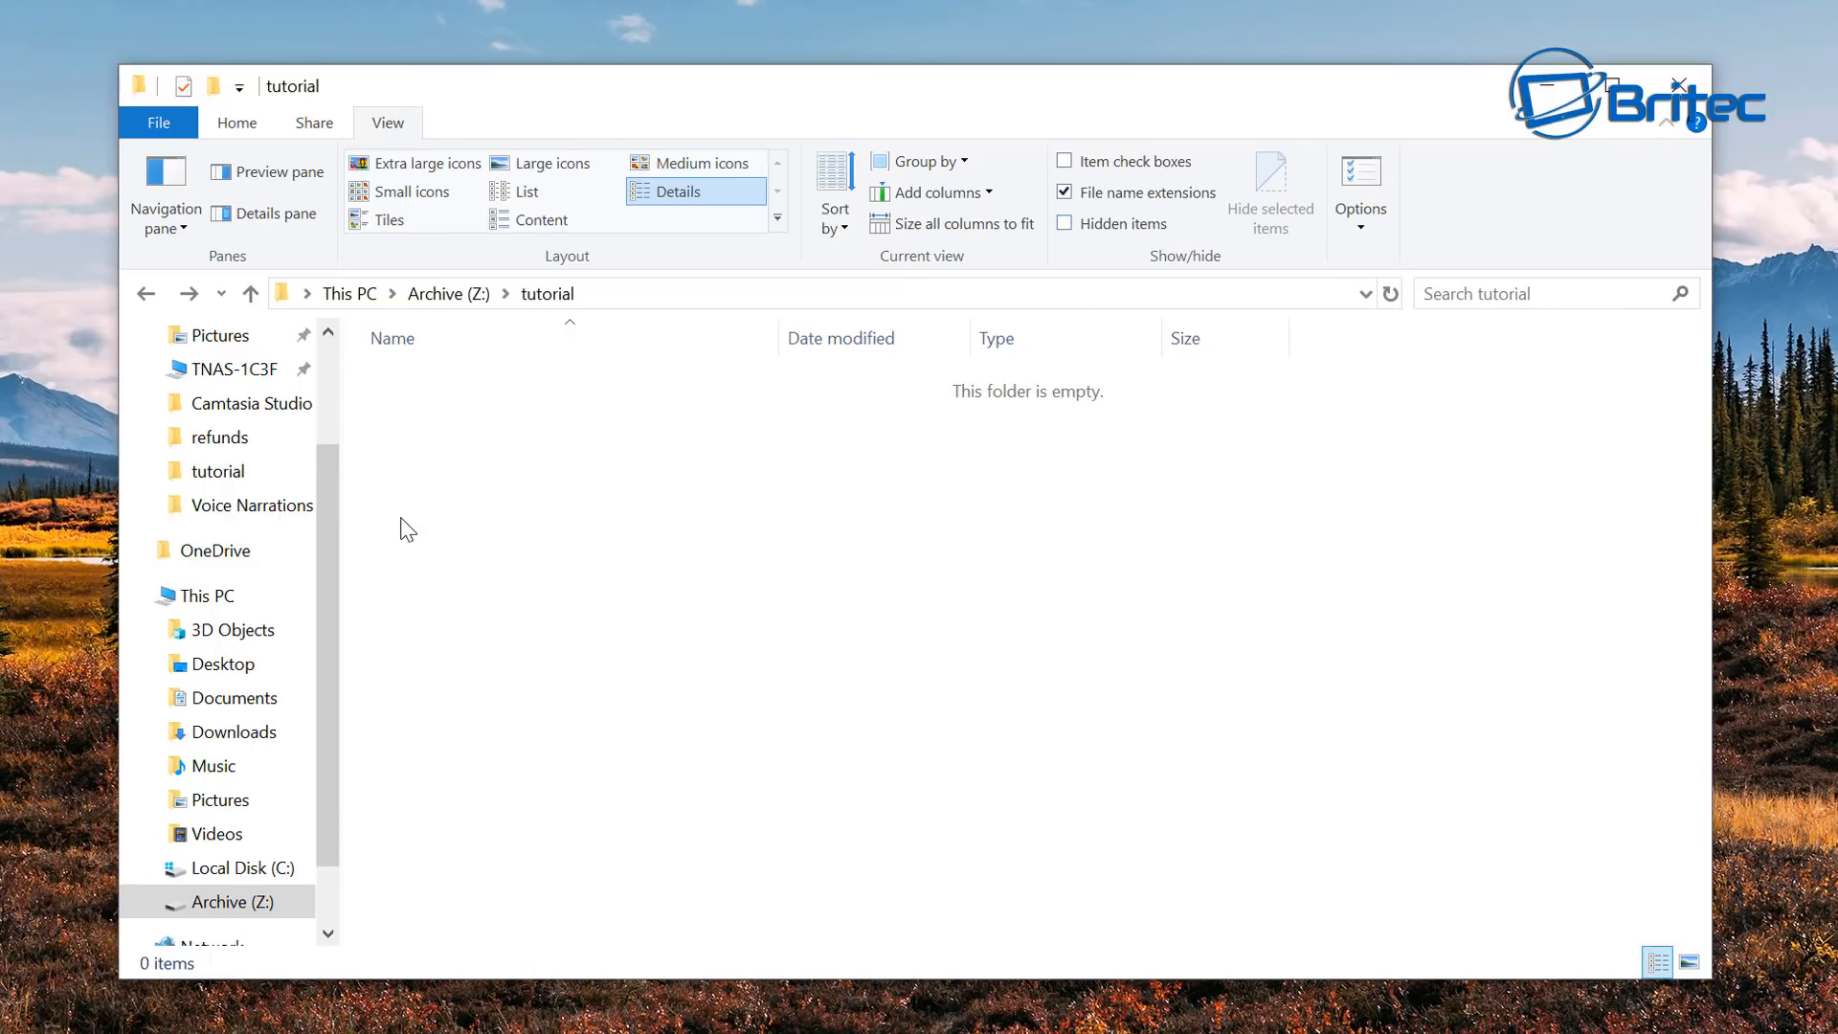
click(1065, 225)
click(432, 382)
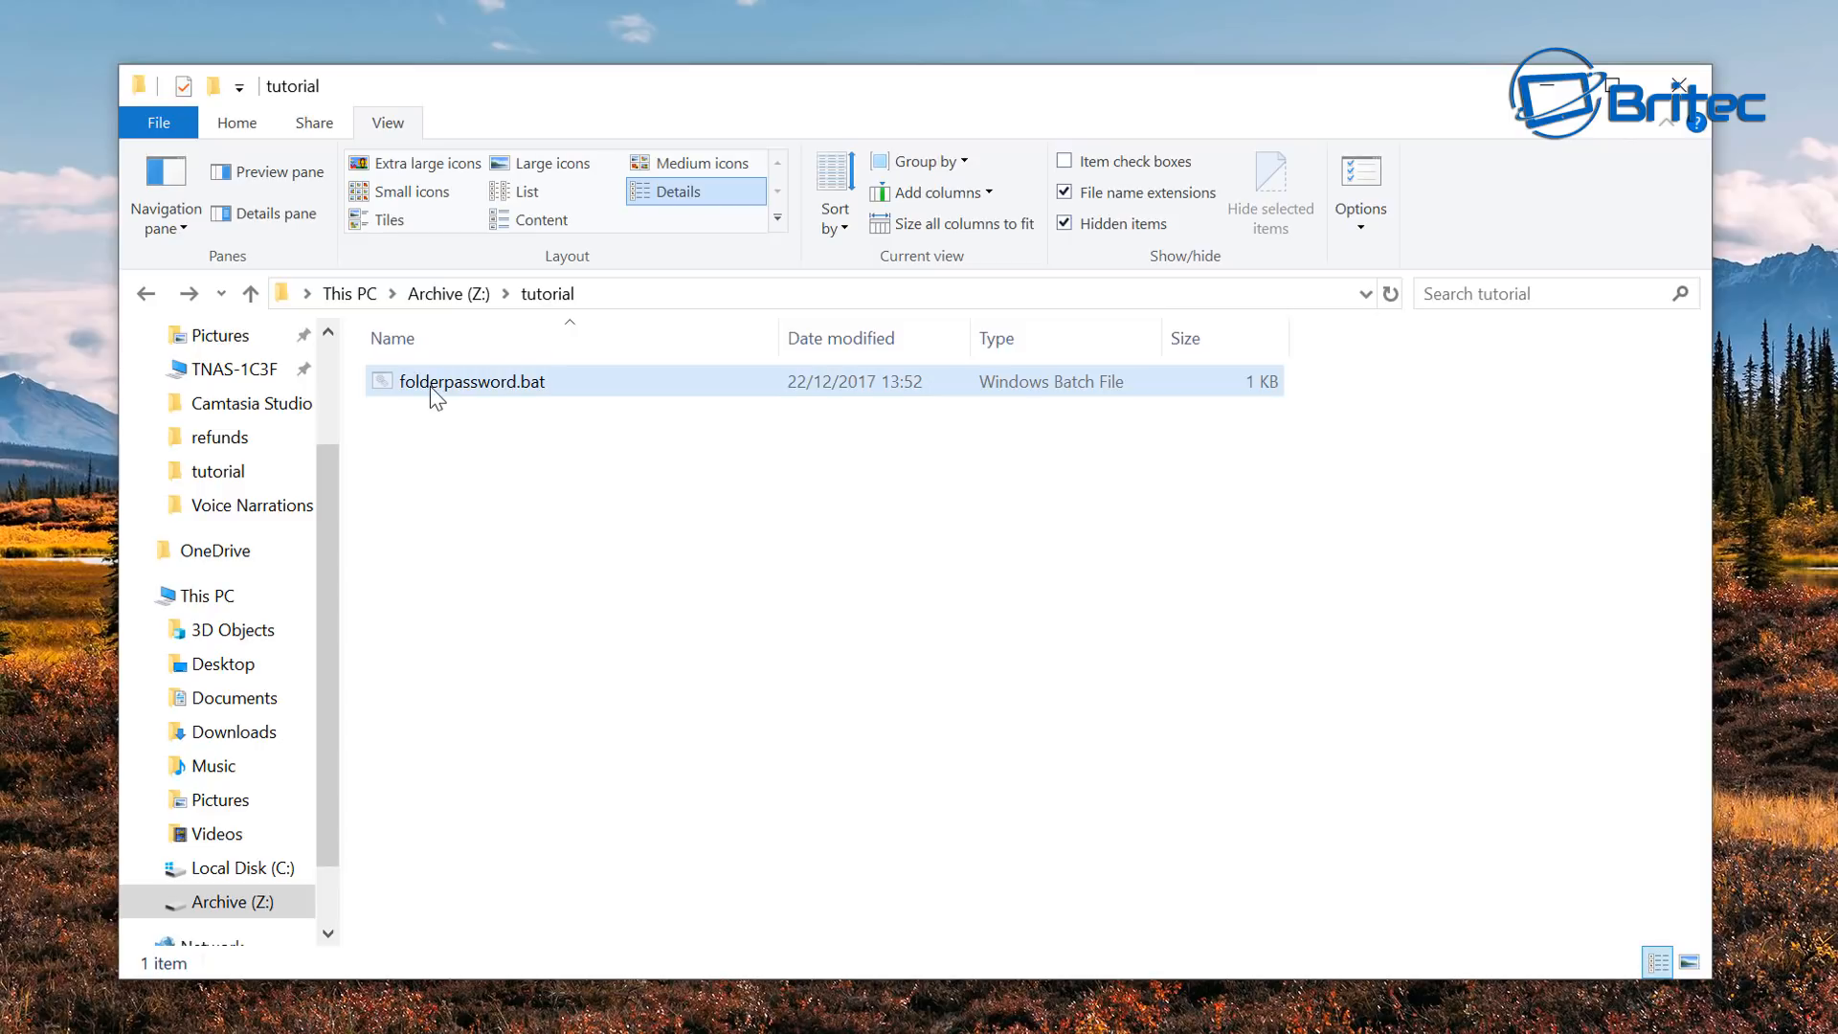
click(1125, 411)
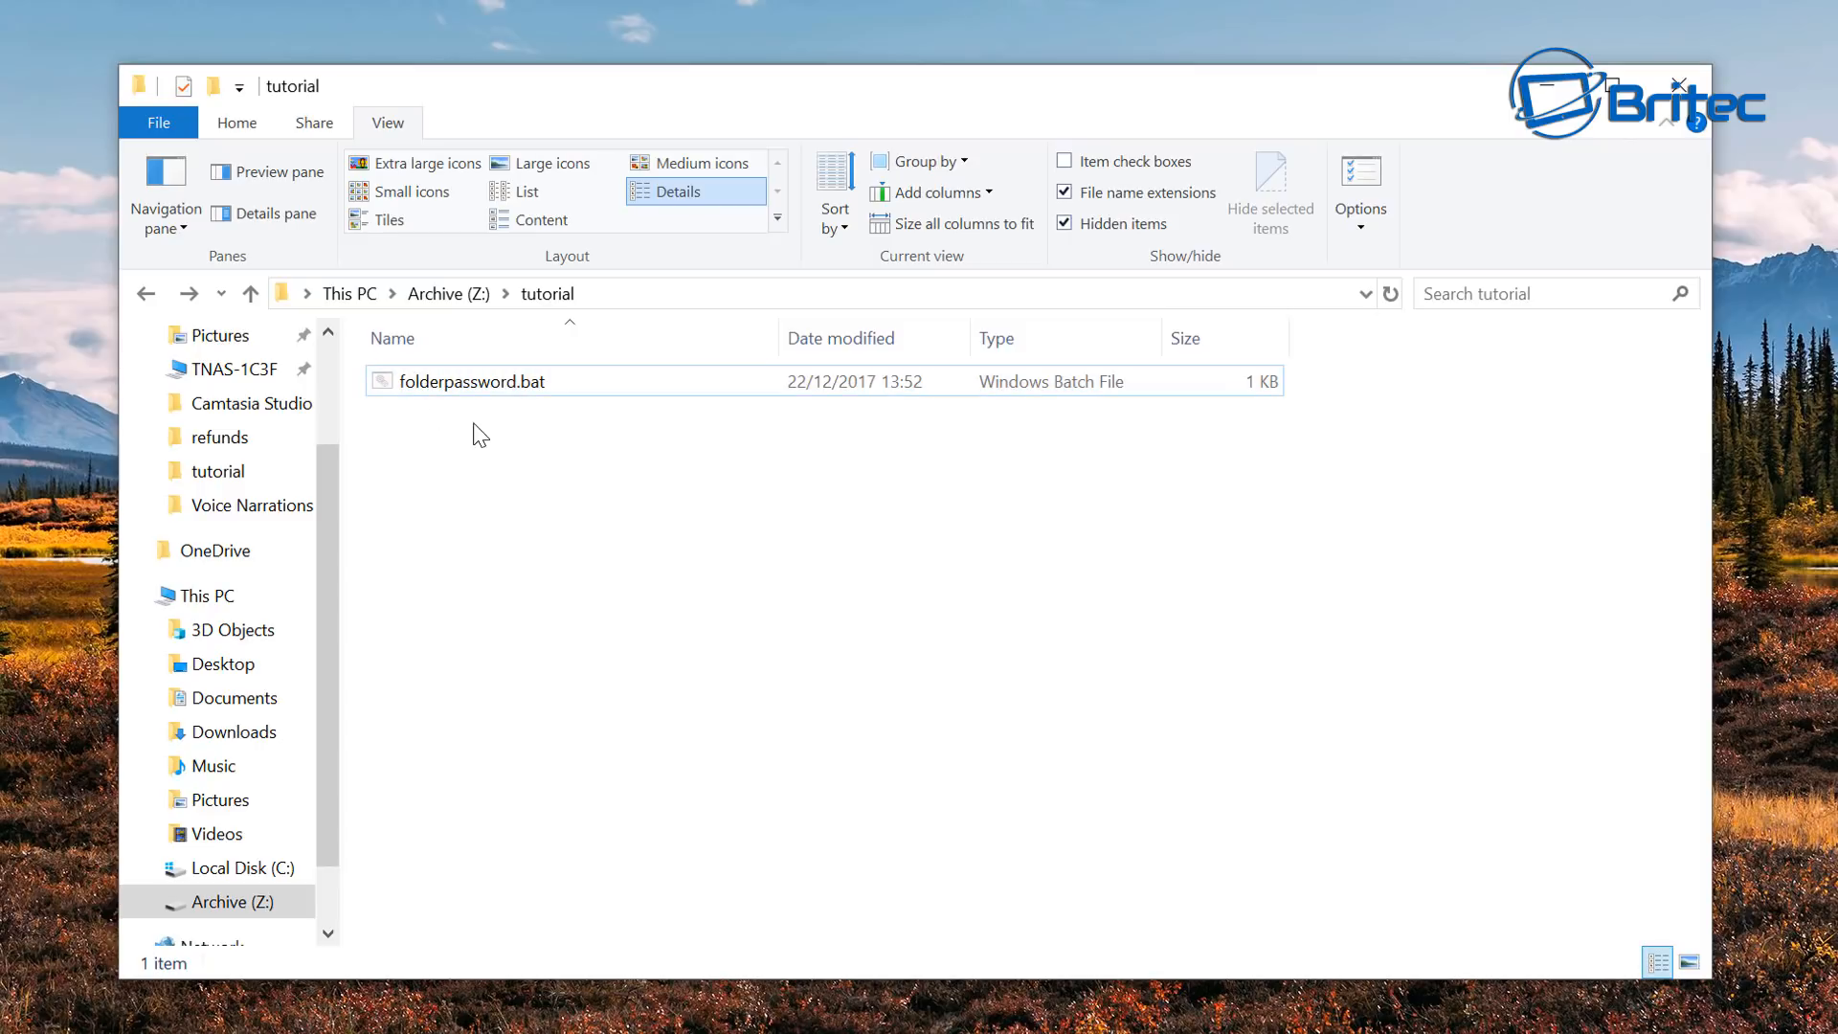
click(471, 385)
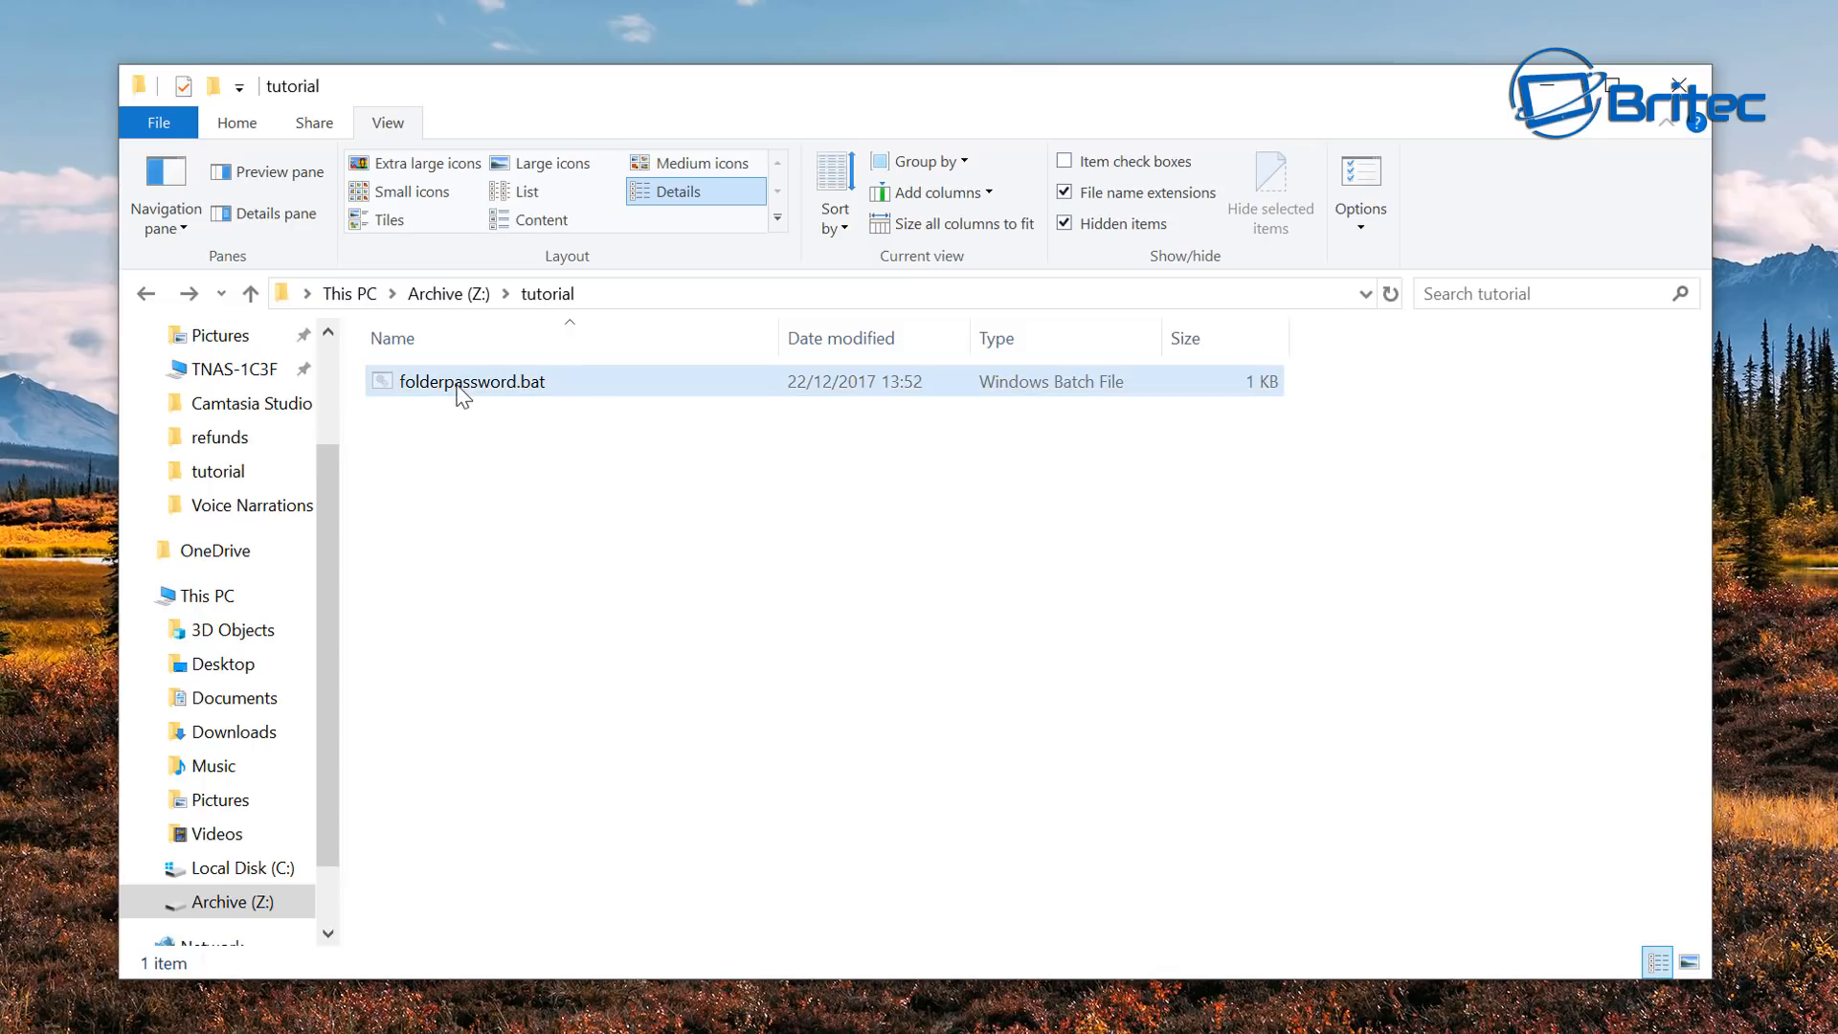
double_click(460, 393)
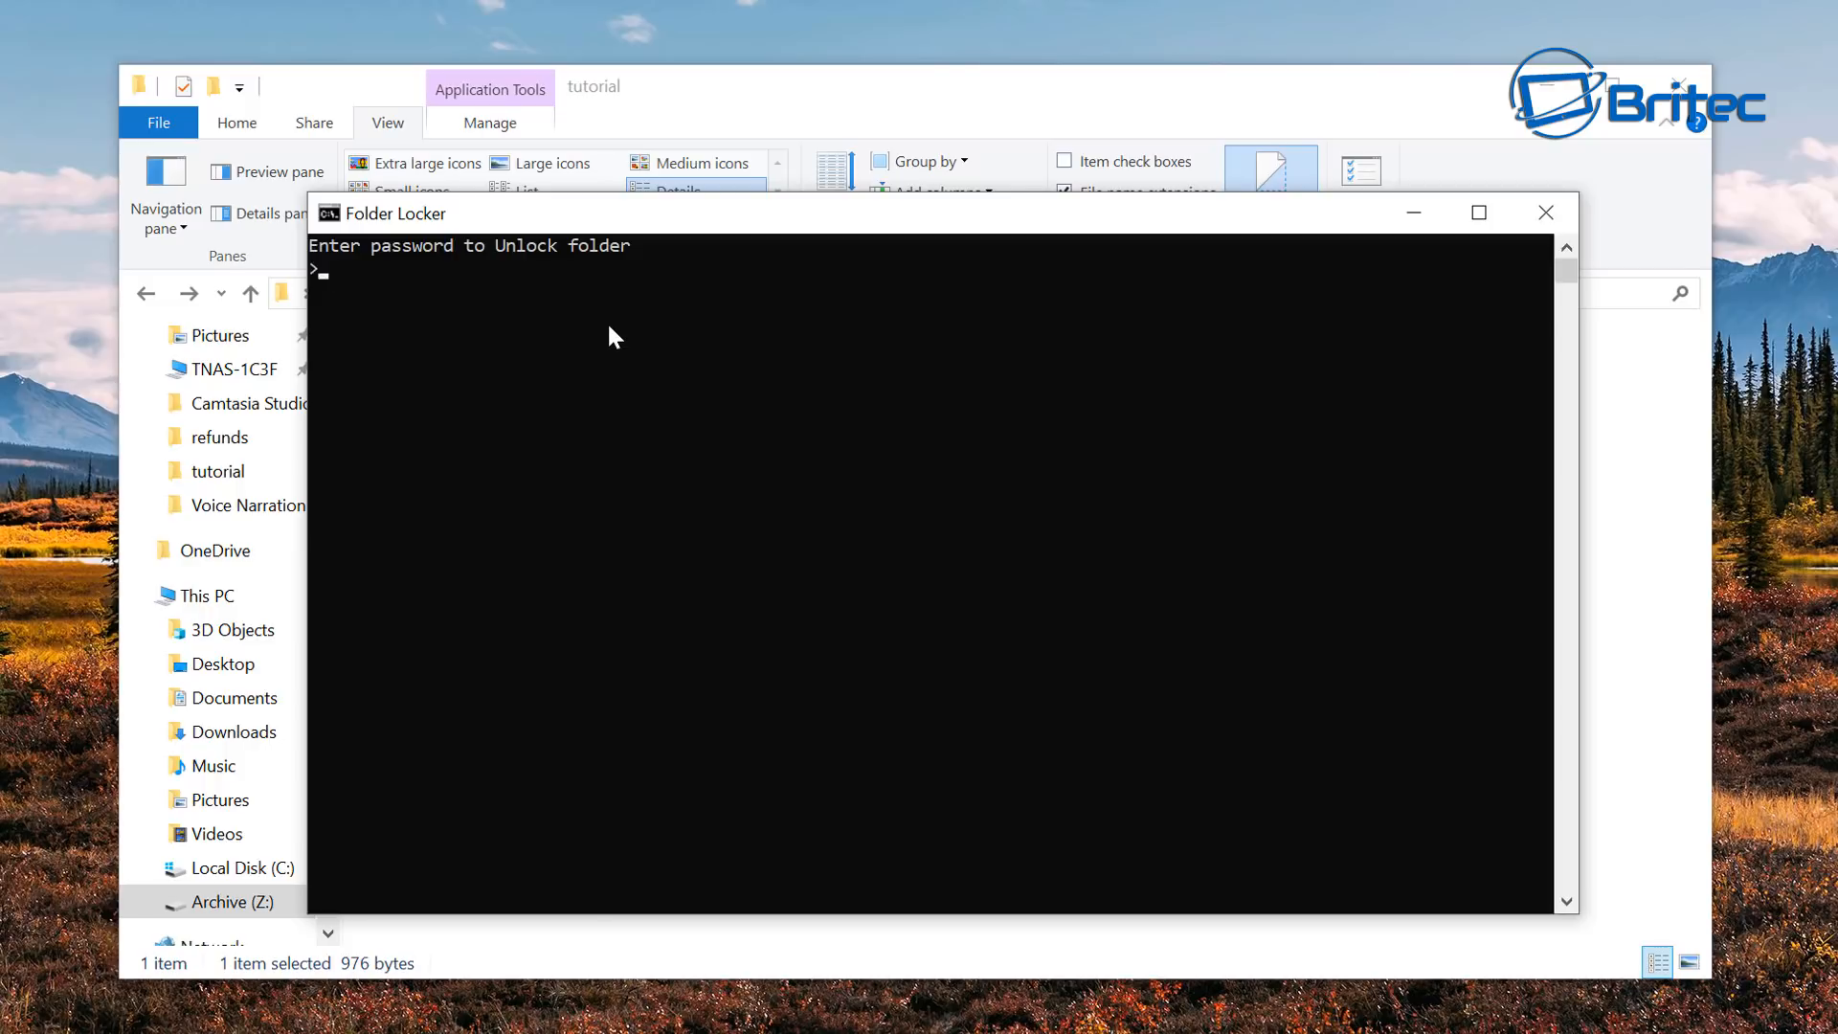
text(test)
key(Return)
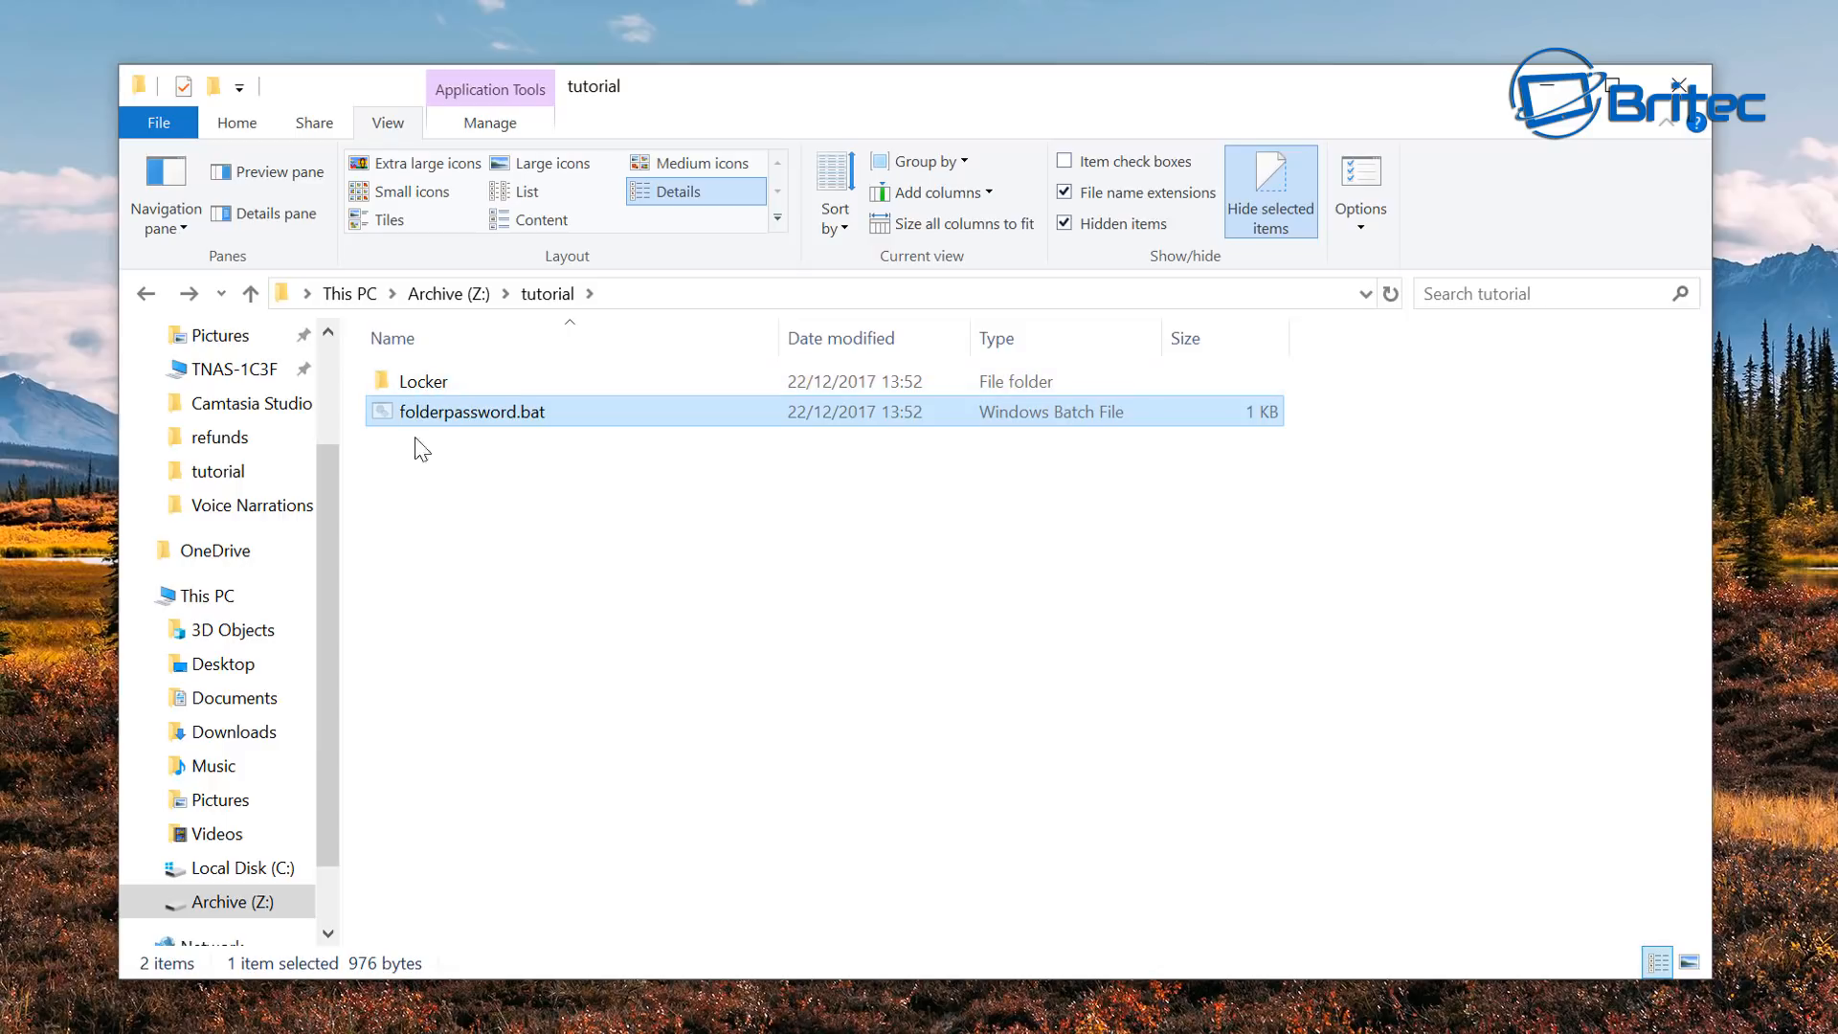
click(461, 488)
click(424, 381)
double_click(424, 380)
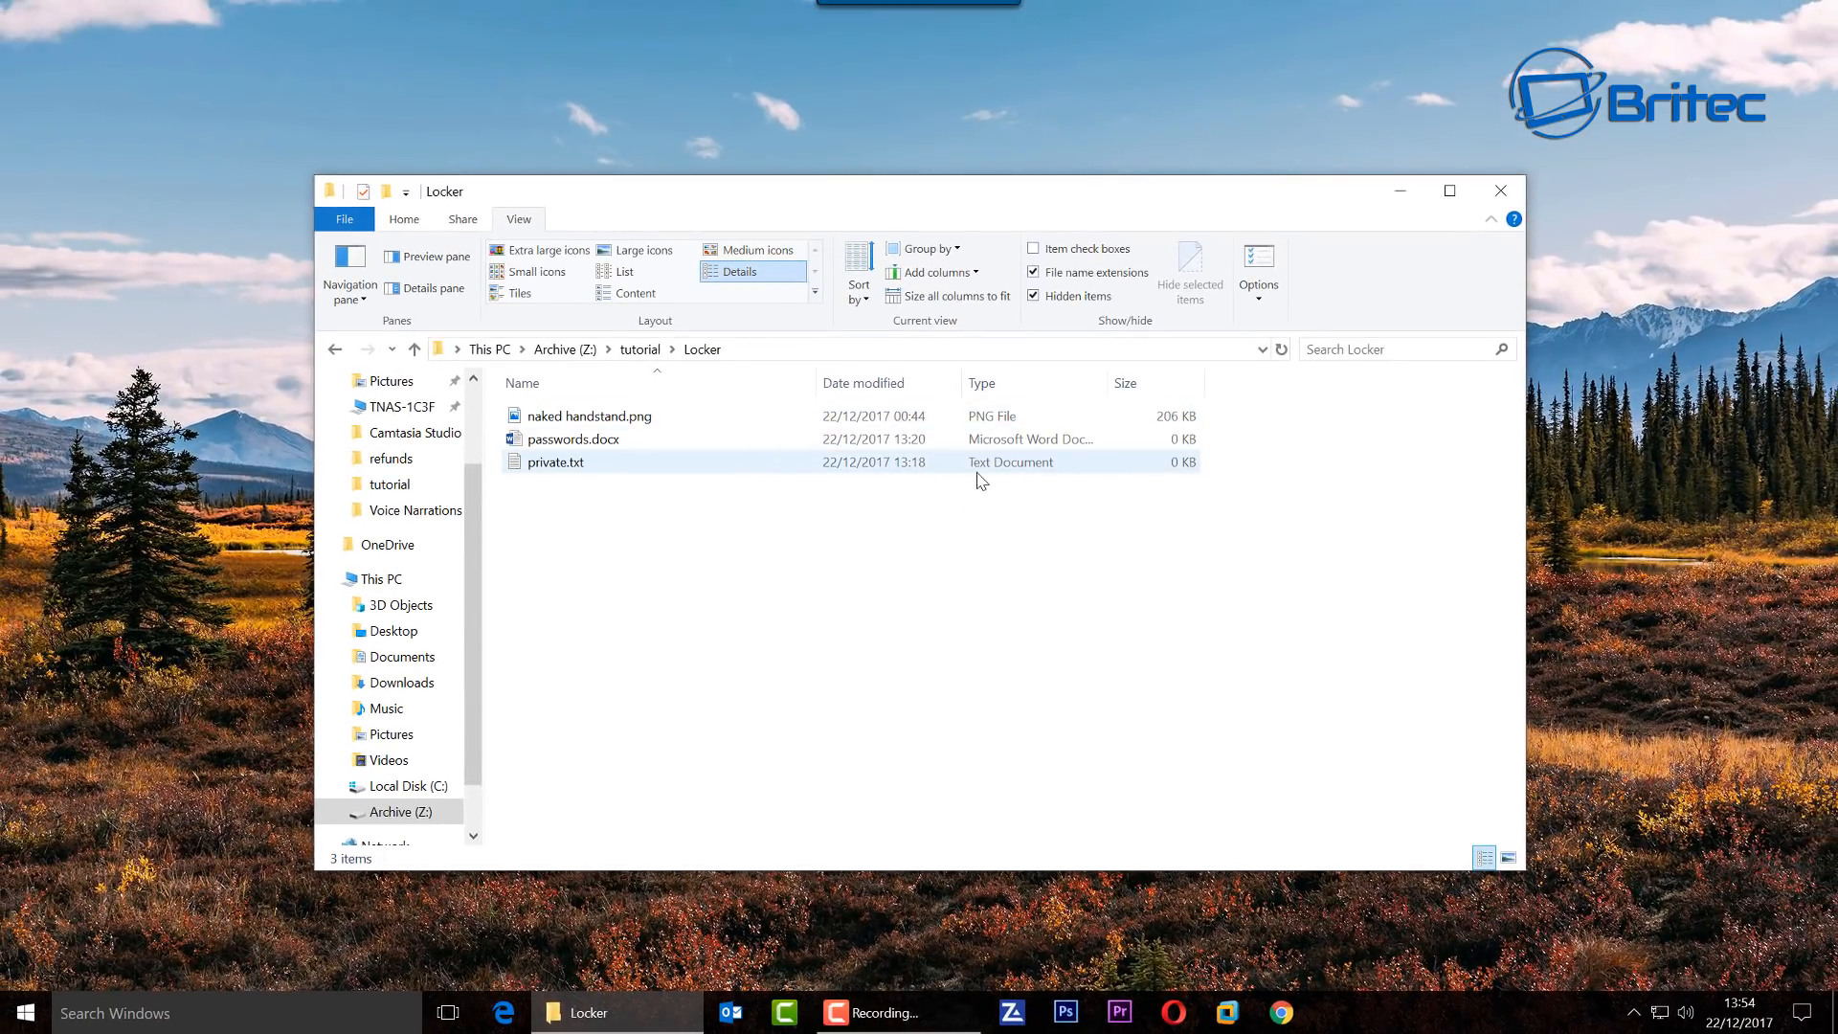
click(1501, 190)
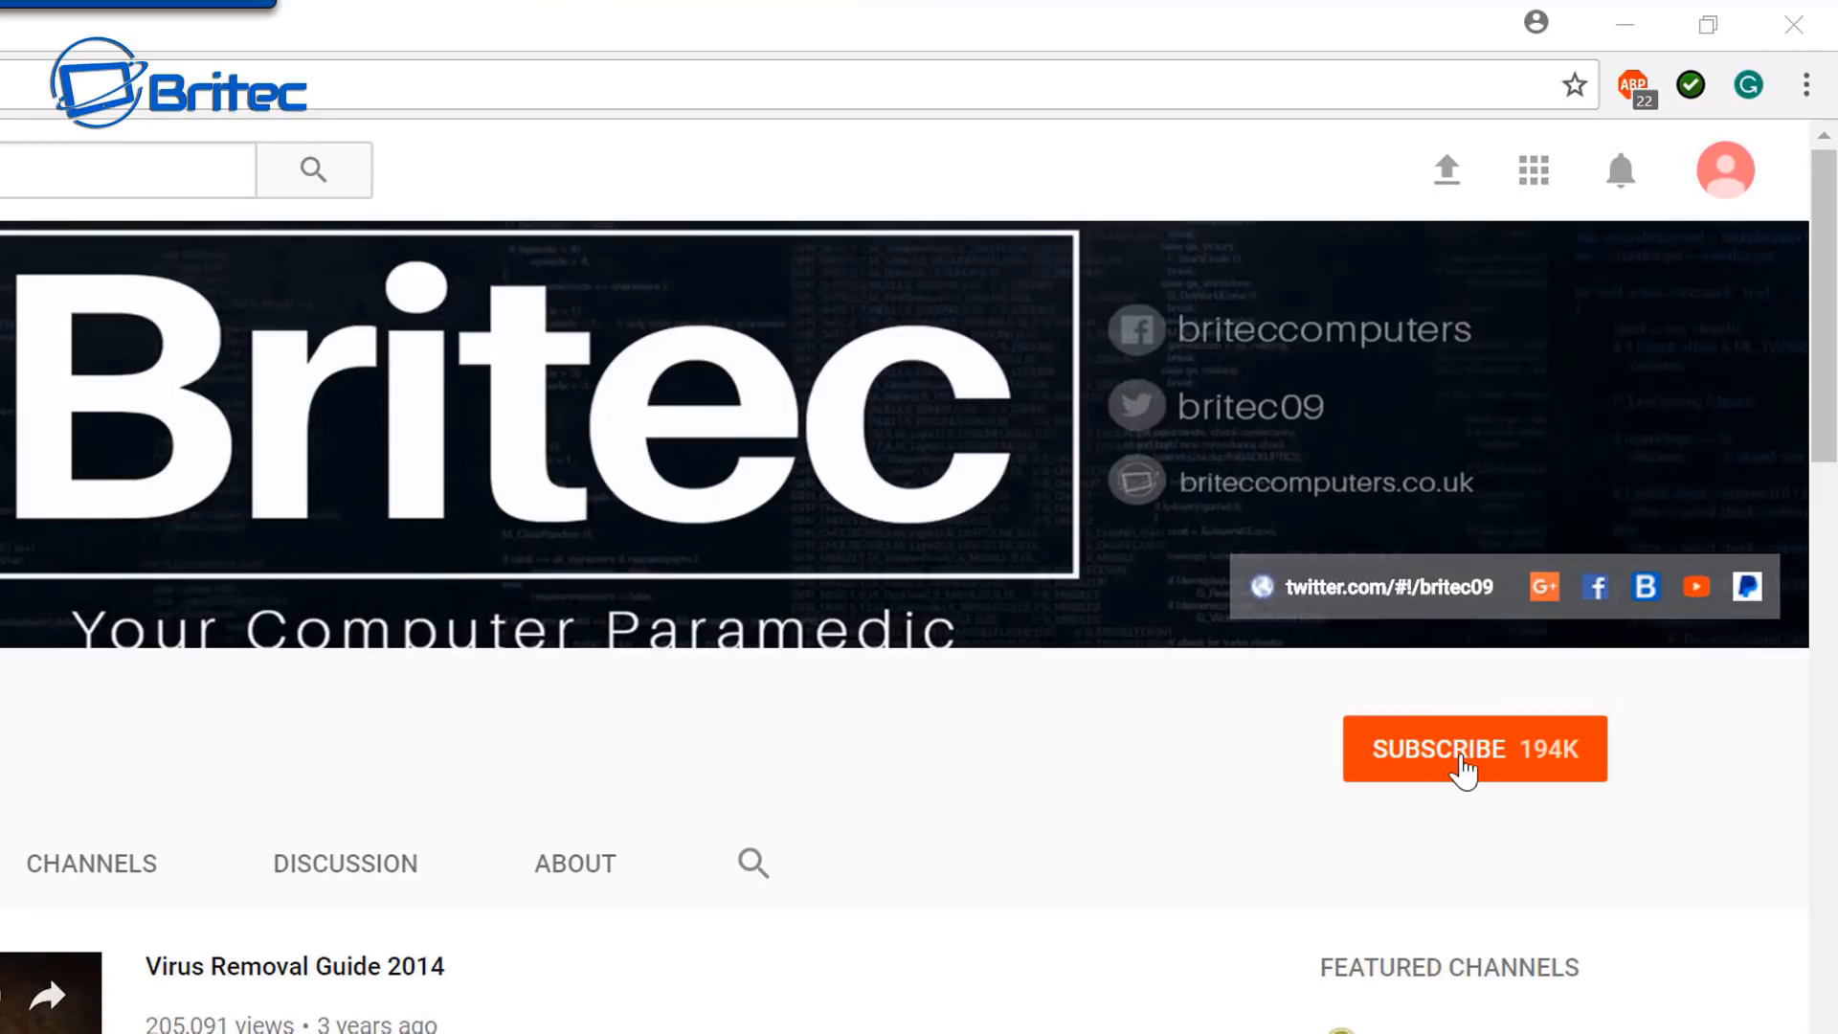
Subscribe to the Britec09 channel with notifications on for all new videos
click(1469, 756)
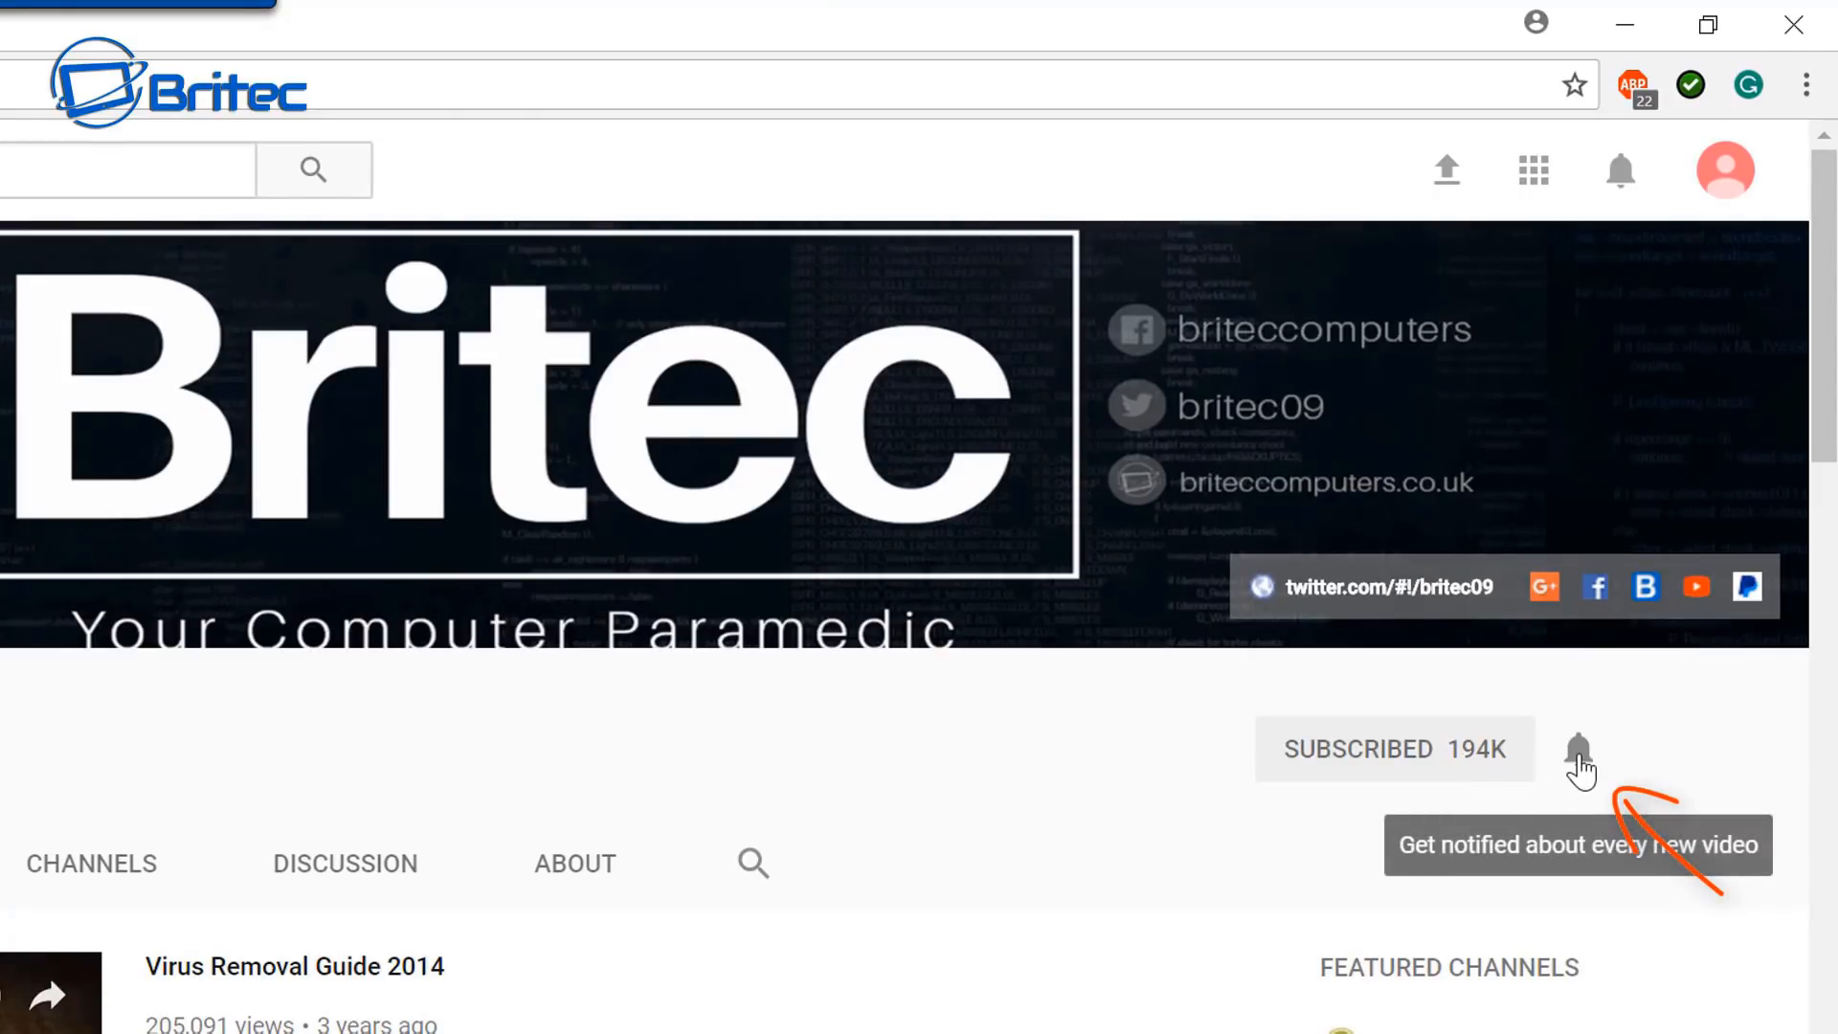
click(1579, 754)
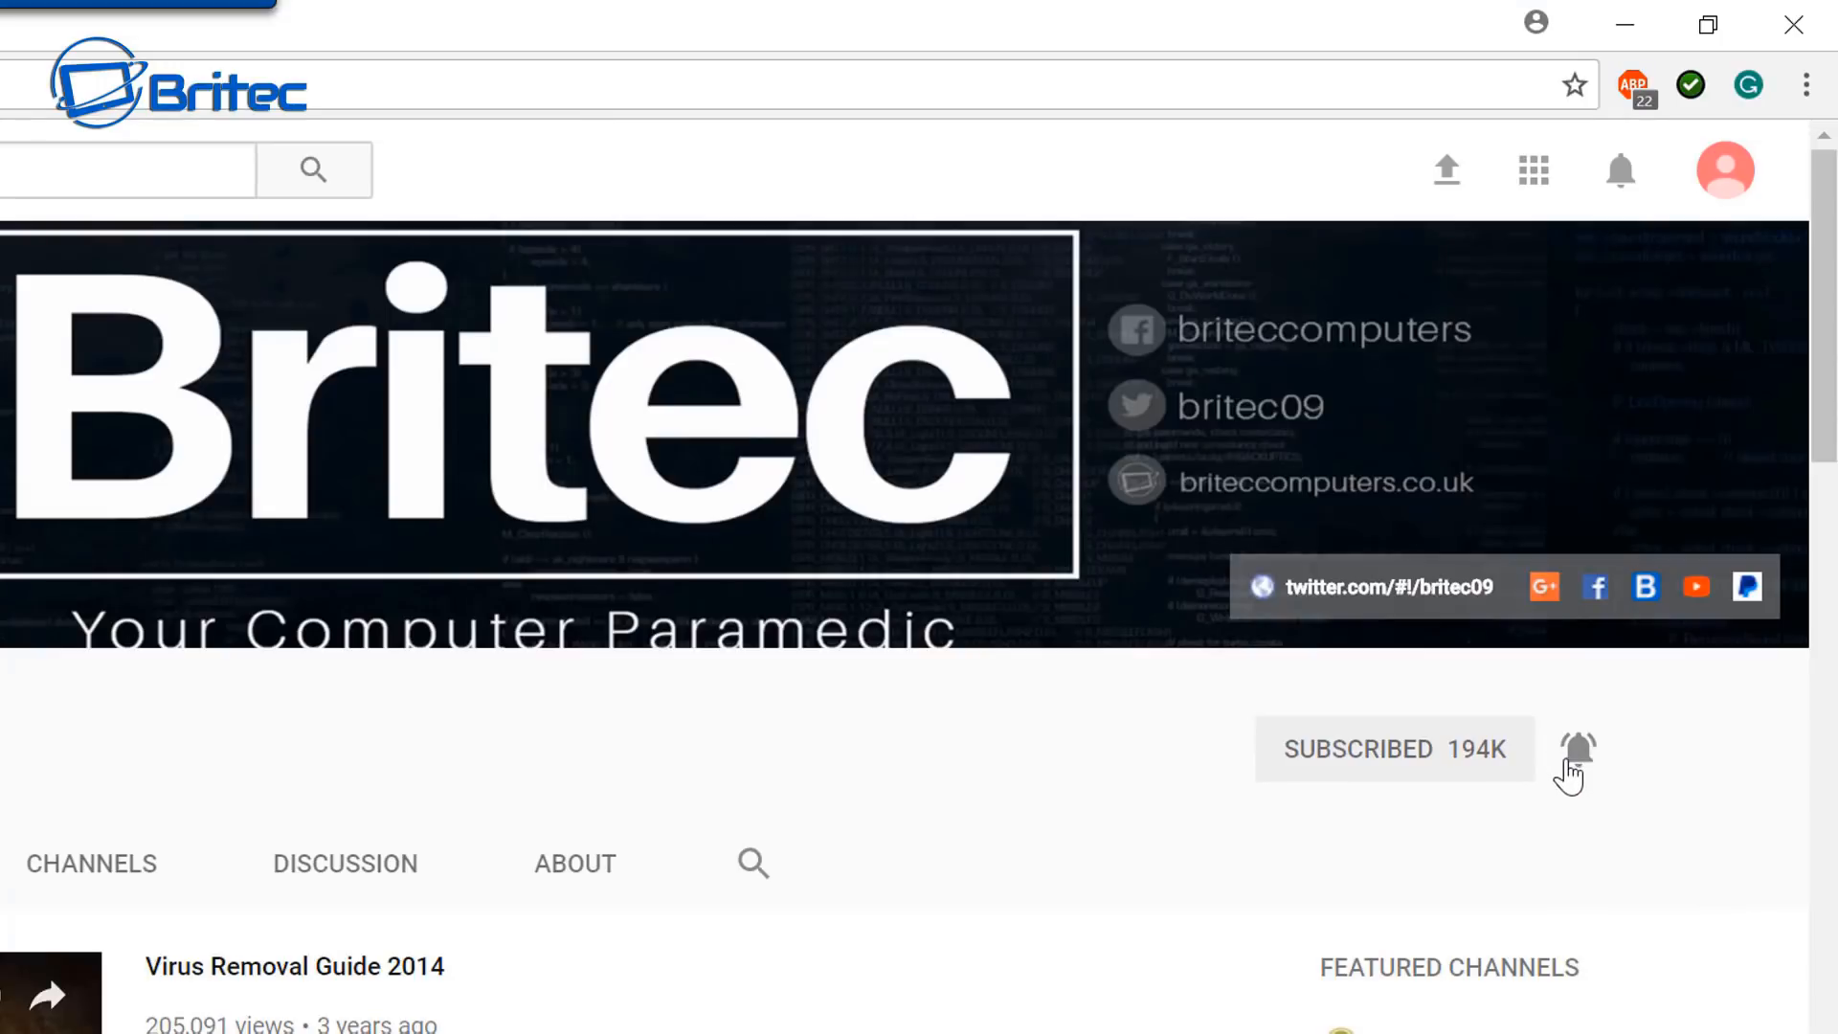